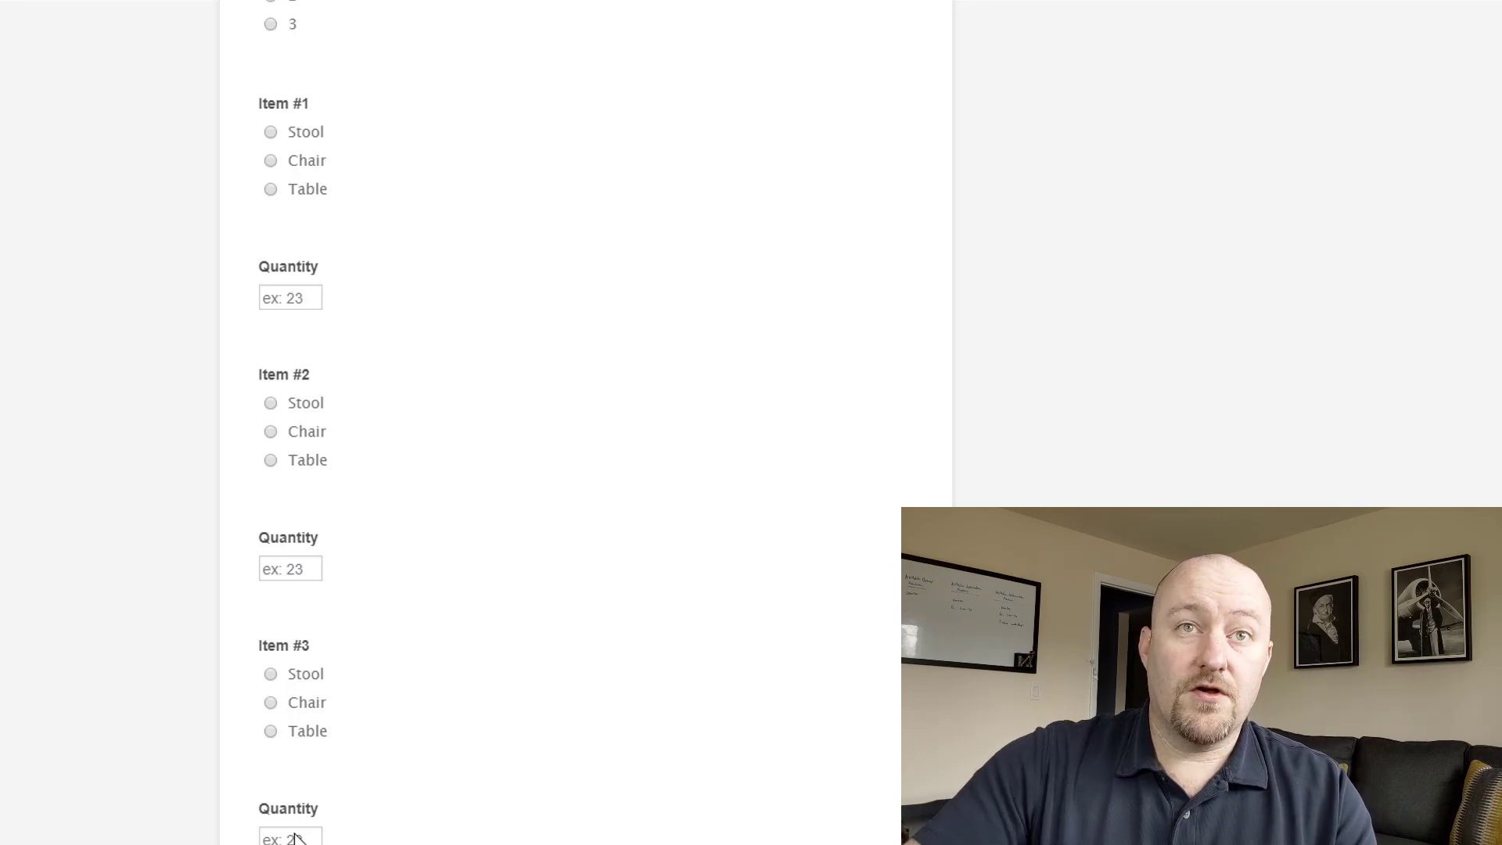
# Open the order form's conditional logic settings and review the show rules for SKU counts 2 and 3.
pyautogui.scroll(5, 235, 782)
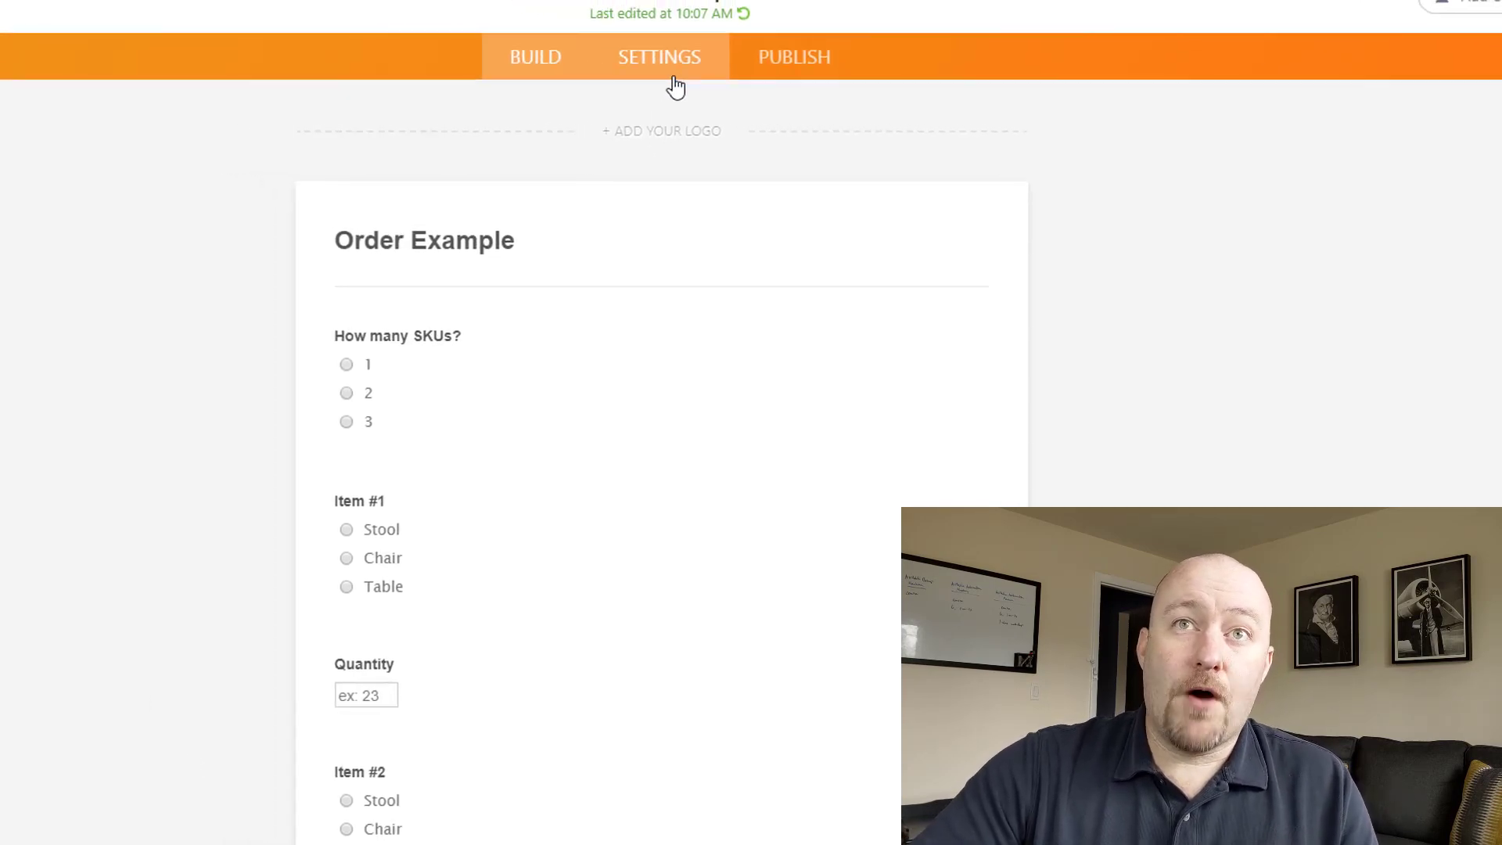
pyautogui.click(674, 76)
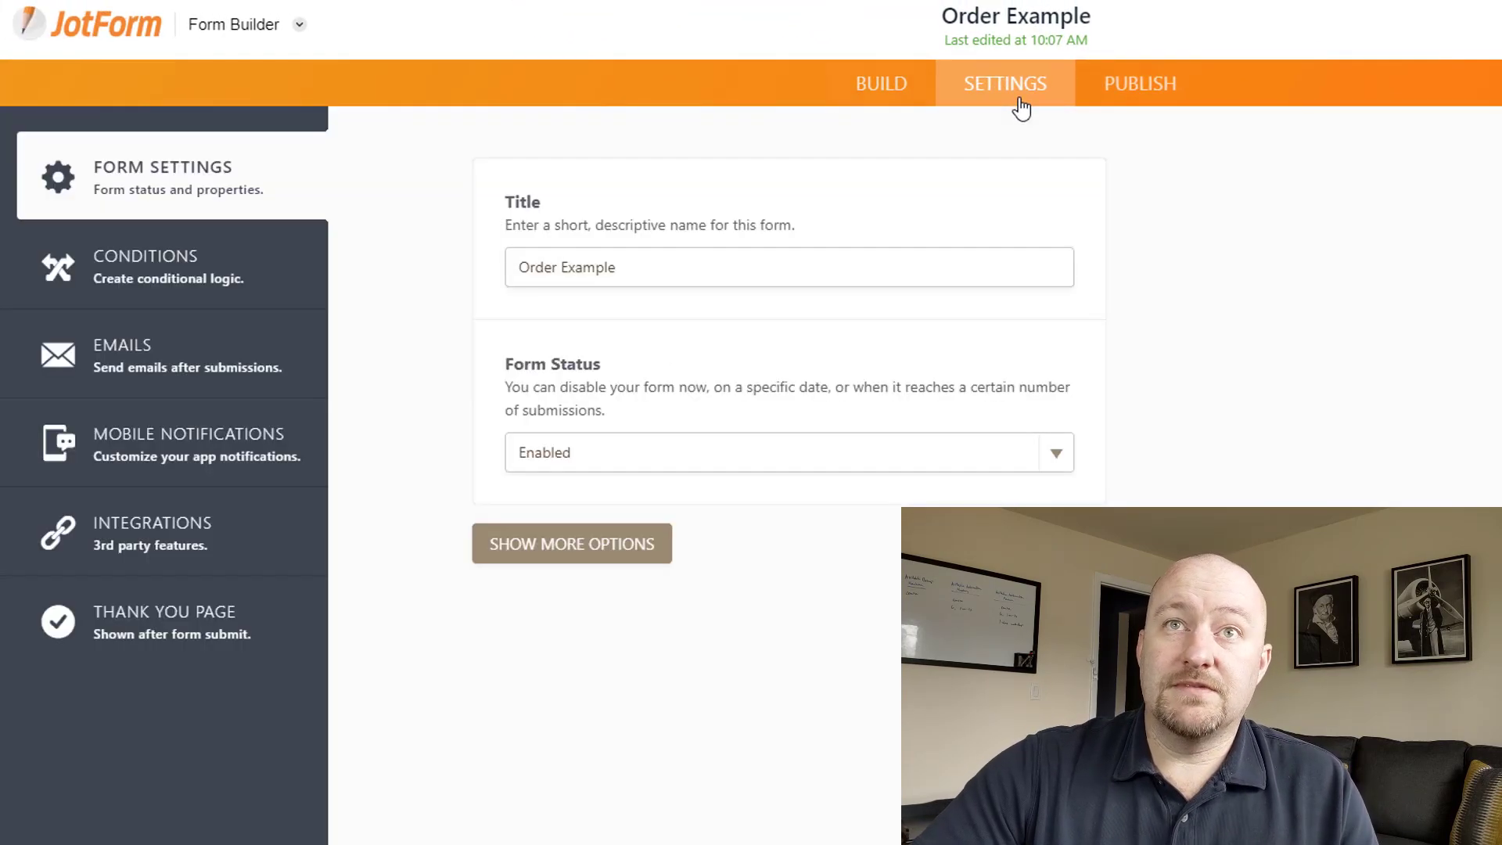
pyautogui.click(154, 278)
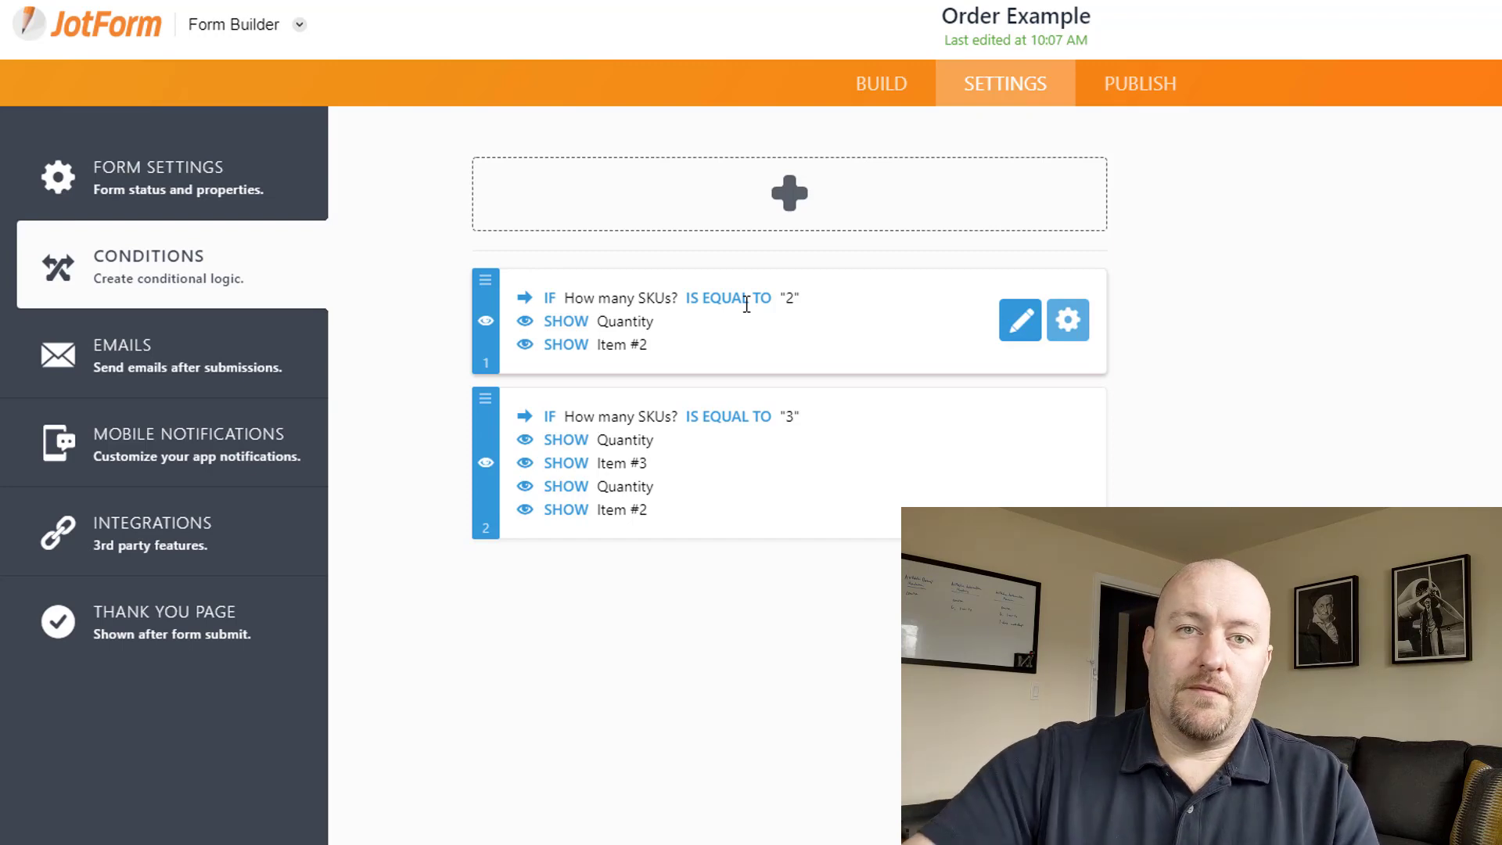
# Open the published order form in a new tab and preview its fields with 2 and 3 SKUs selected.
pyautogui.click(1142, 95)
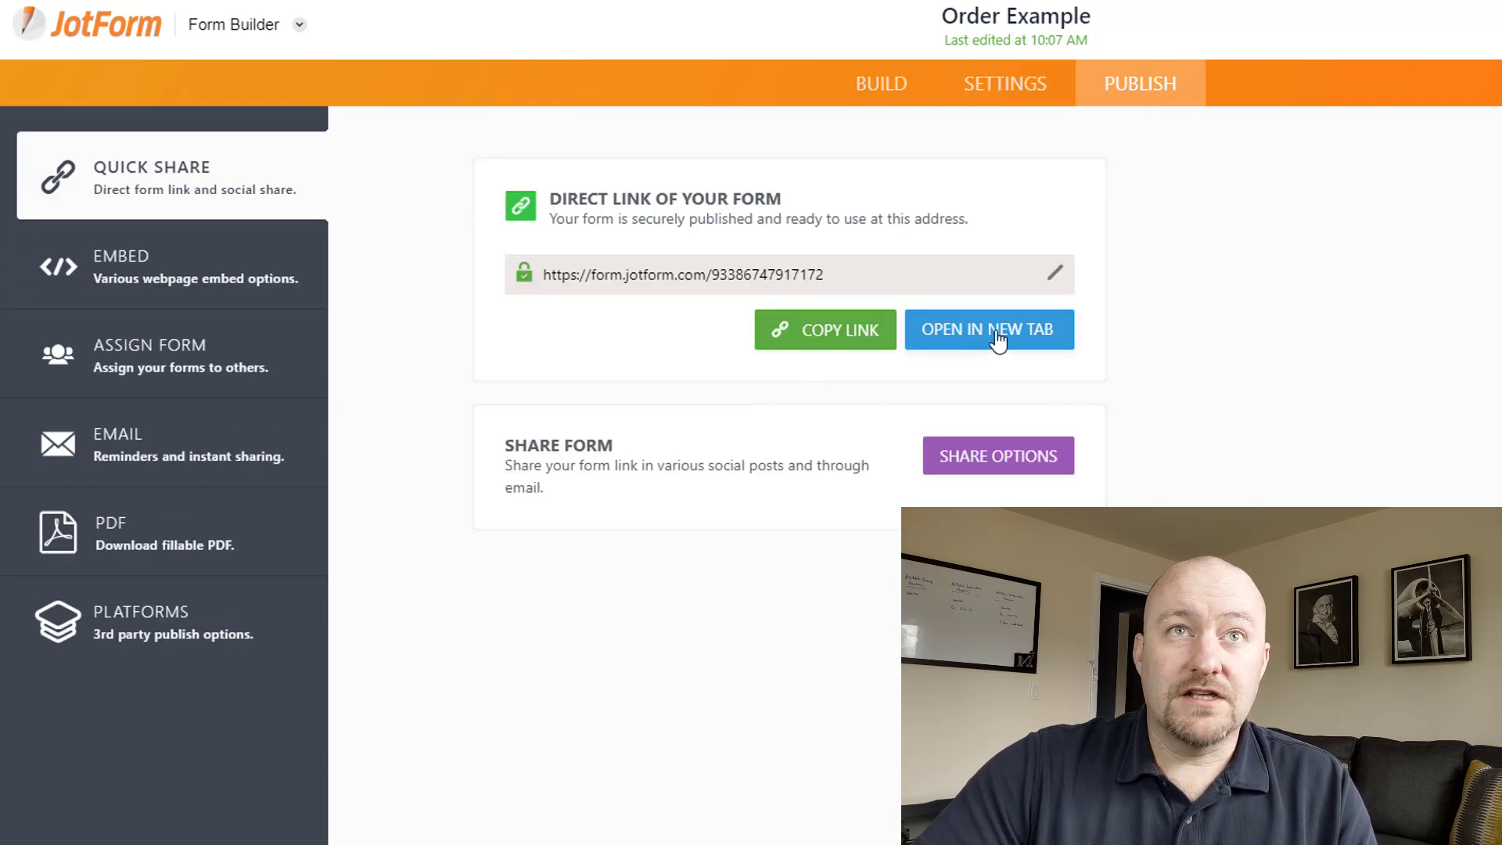
pyautogui.click(995, 333)
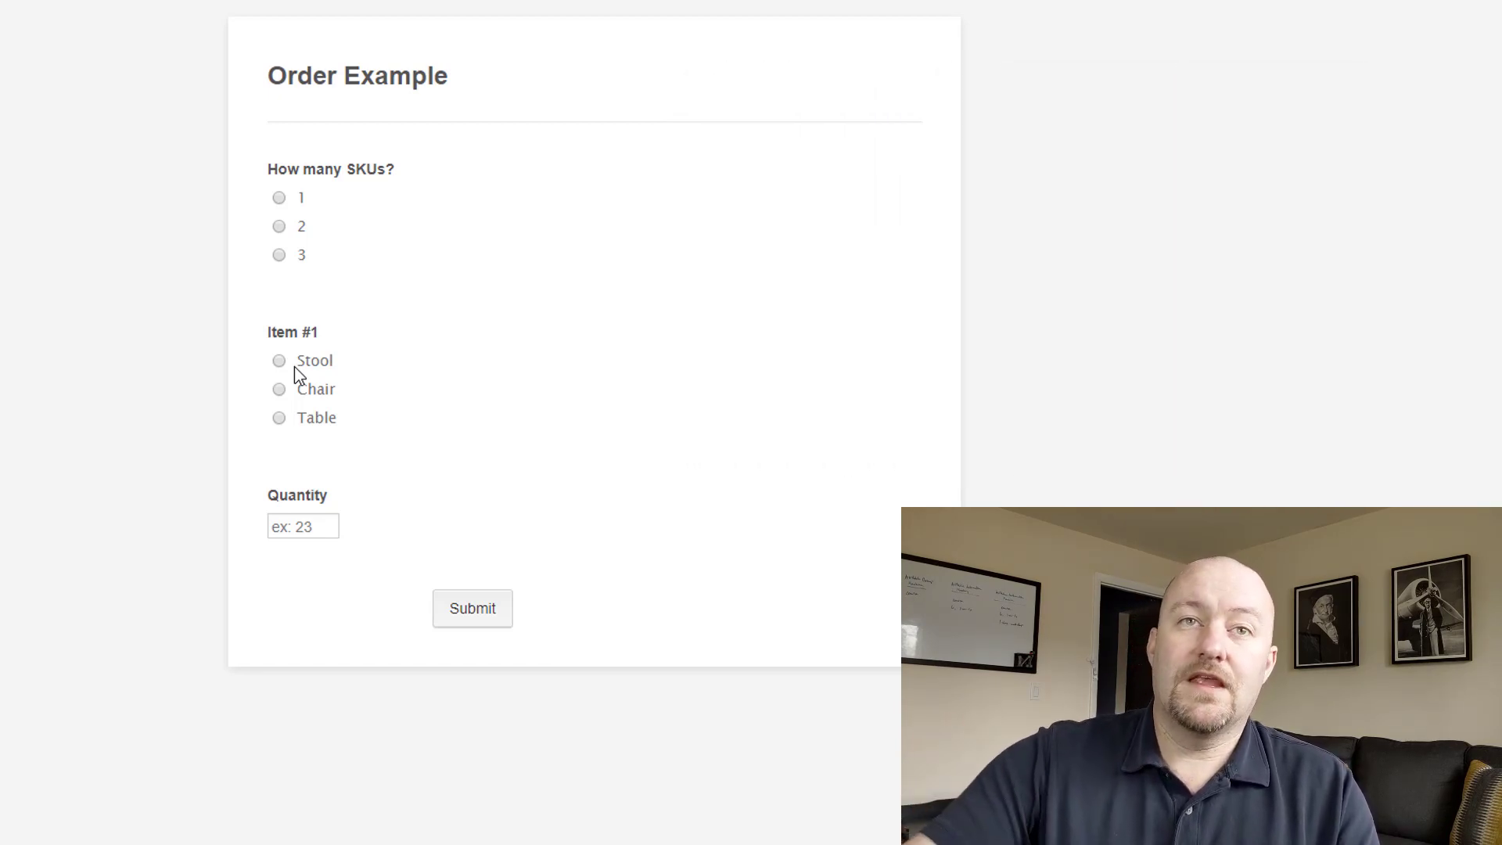
pyautogui.click(283, 229)
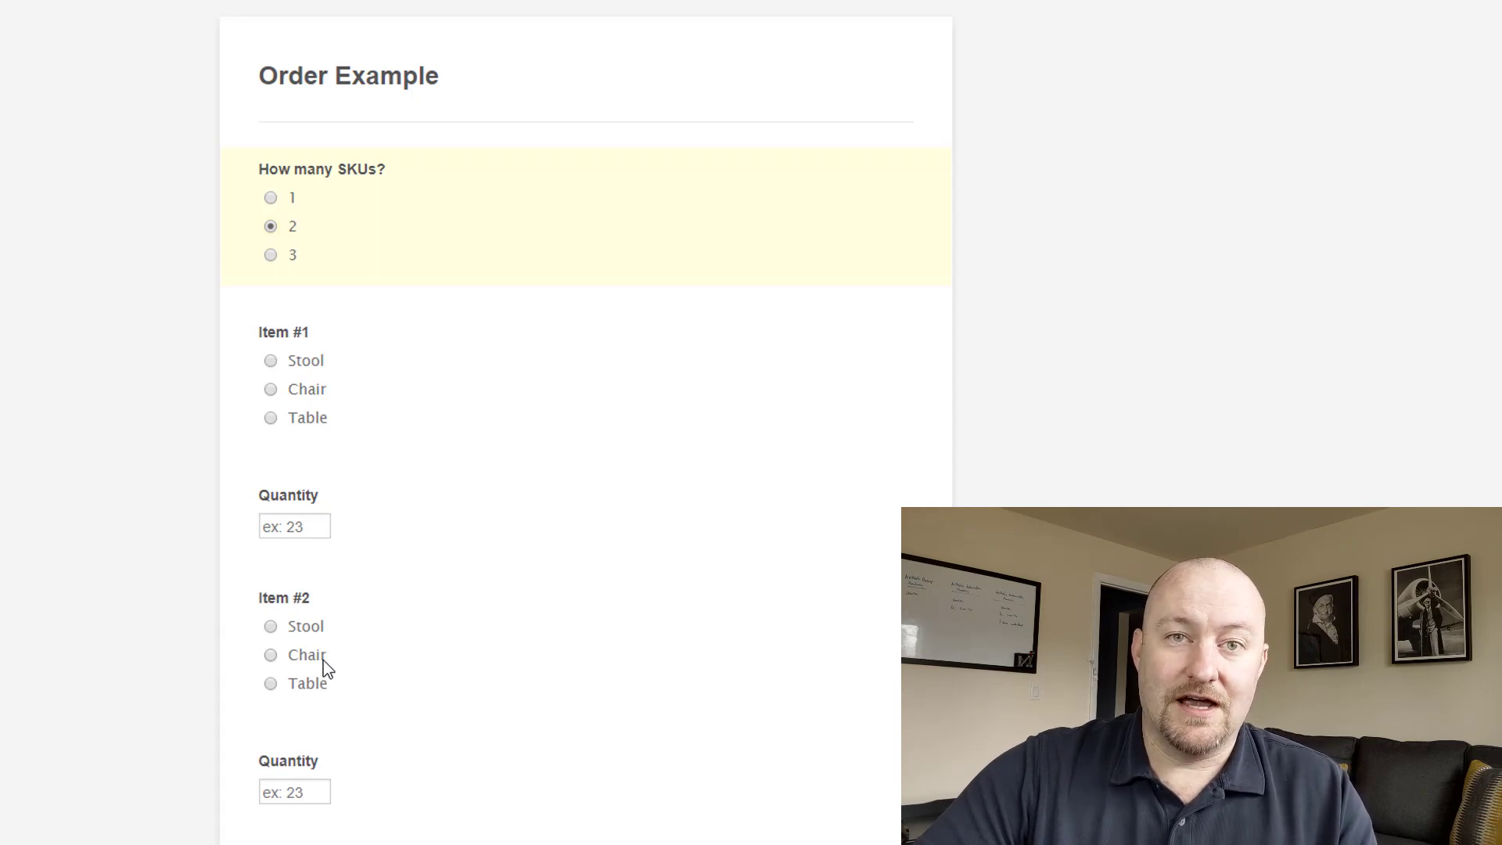
pyautogui.click(271, 255)
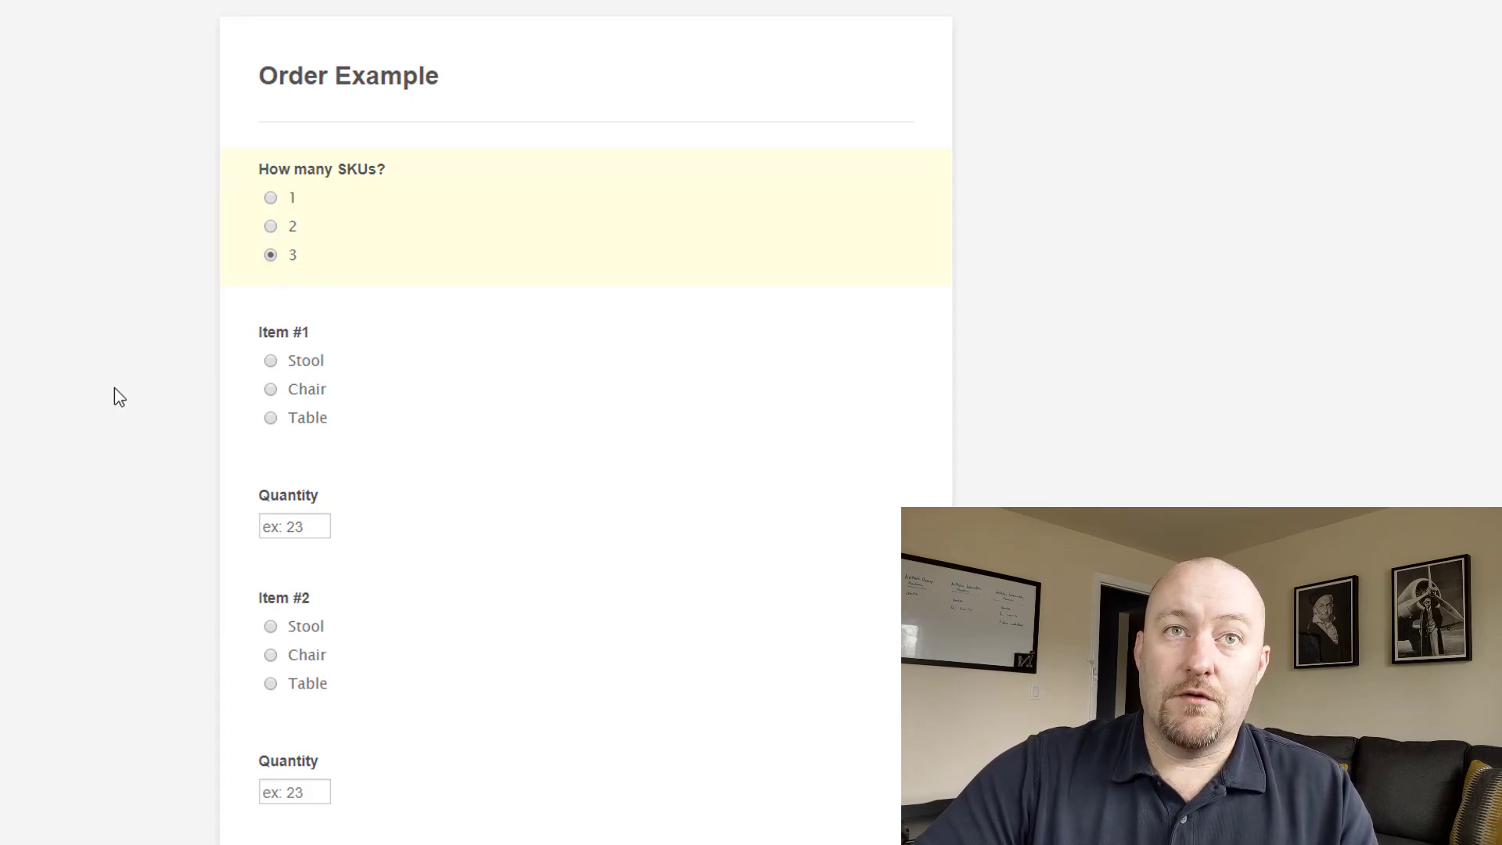
pyautogui.scroll(-3, 268, 667)
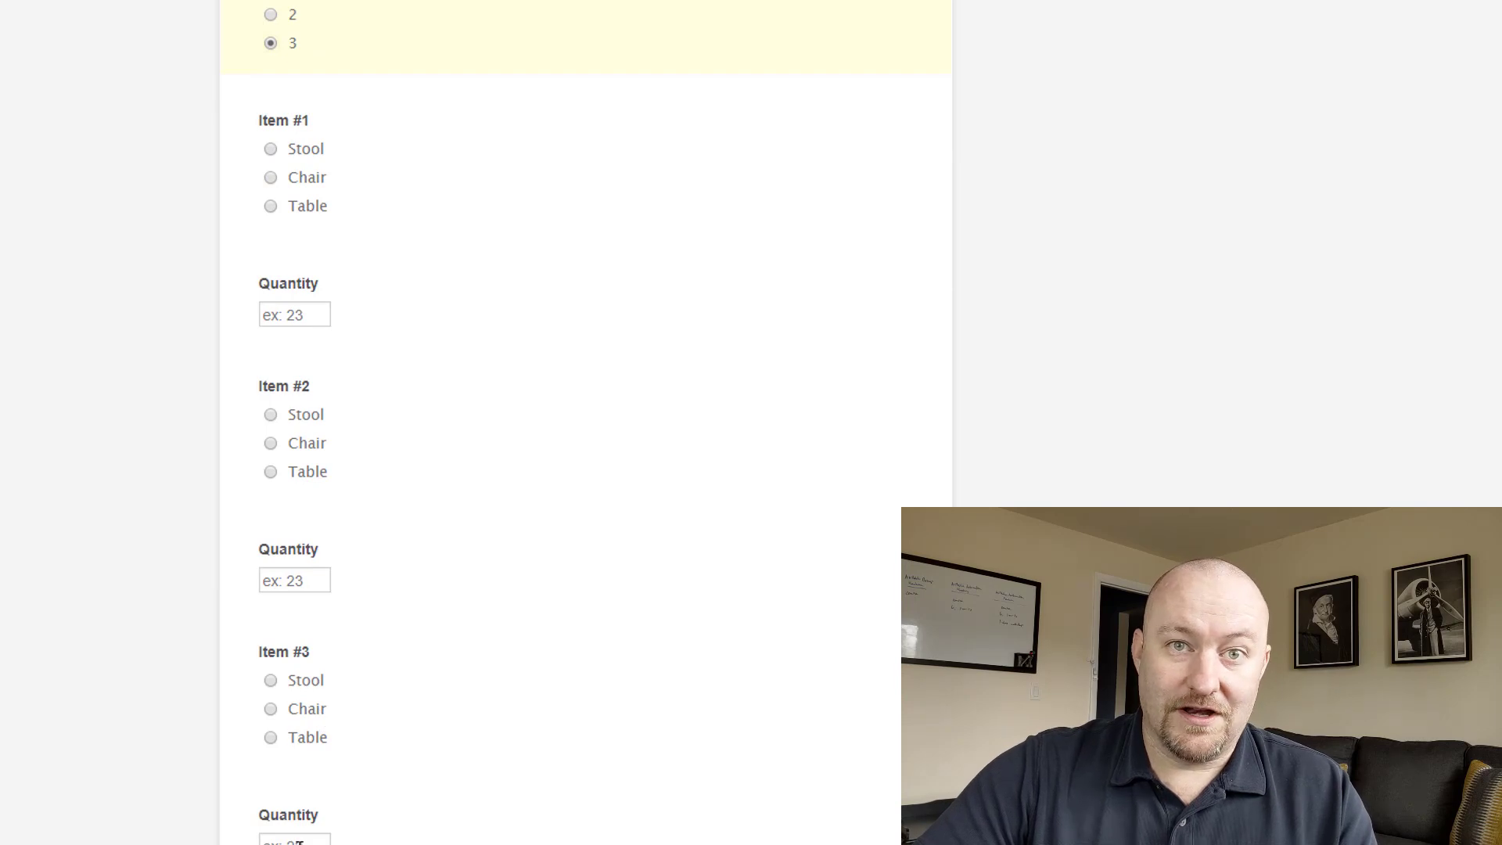
pyautogui.scroll(3, 298, 841)
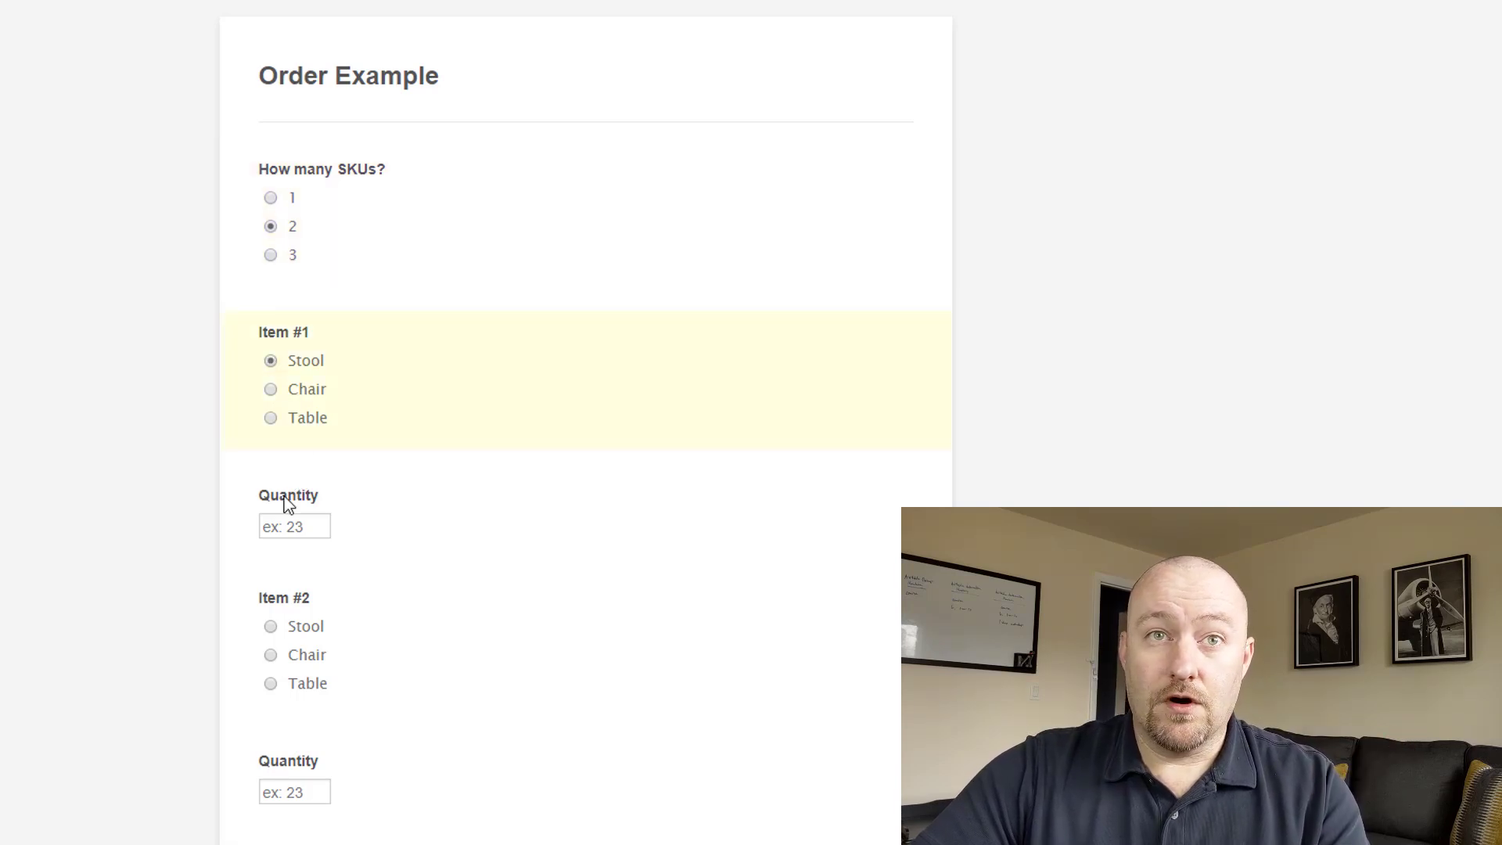
# Enter a quantity of 3 for Item #1, then choose Table with a quantity of 4 for Item #2.
pyautogui.click(294, 532)
pyautogui.write('3')
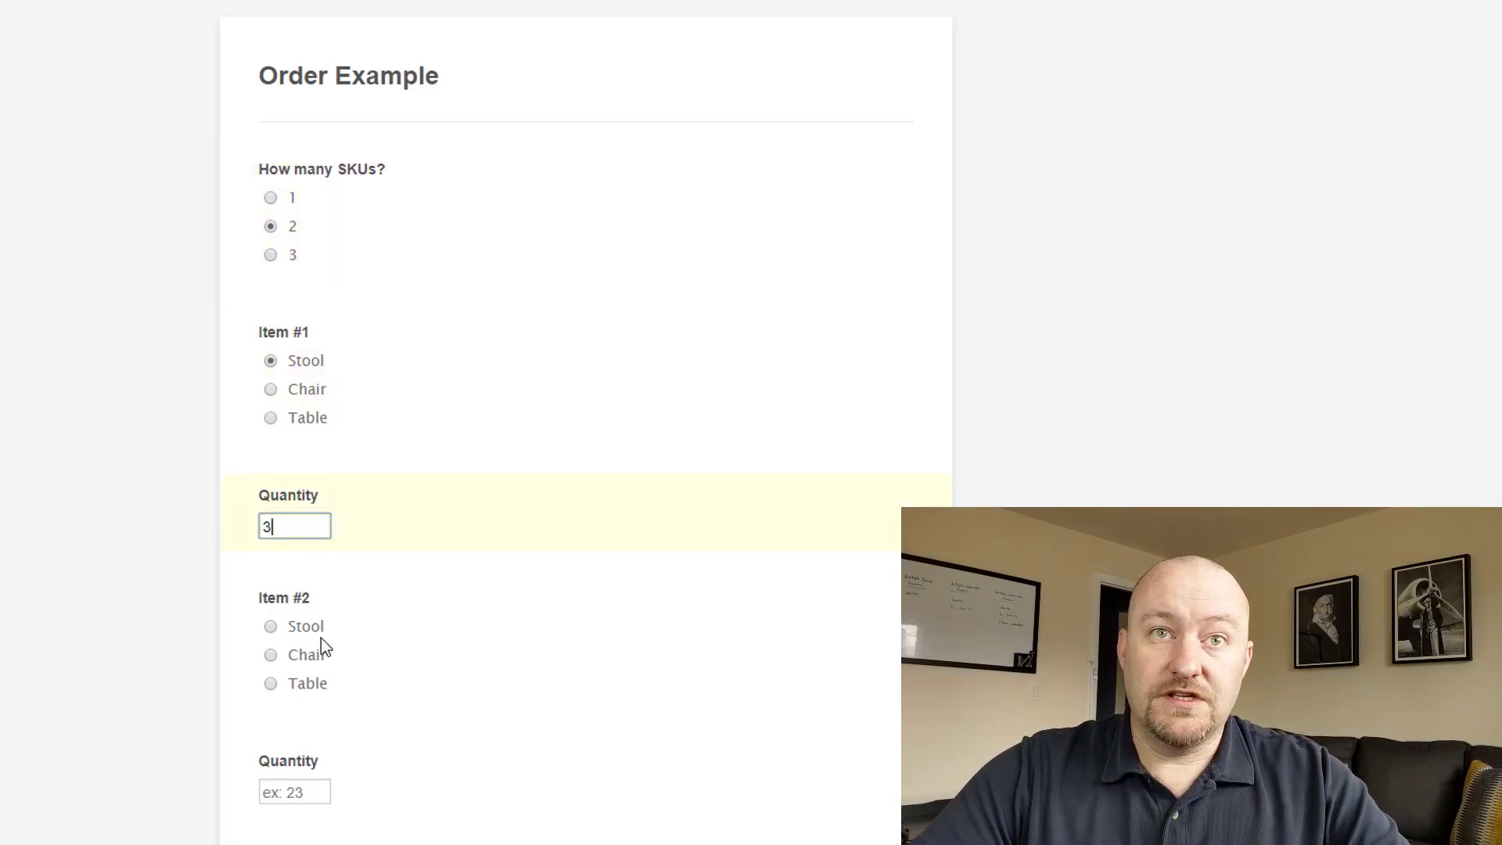
pyautogui.click(307, 682)
pyautogui.click(291, 794)
pyautogui.write('4')
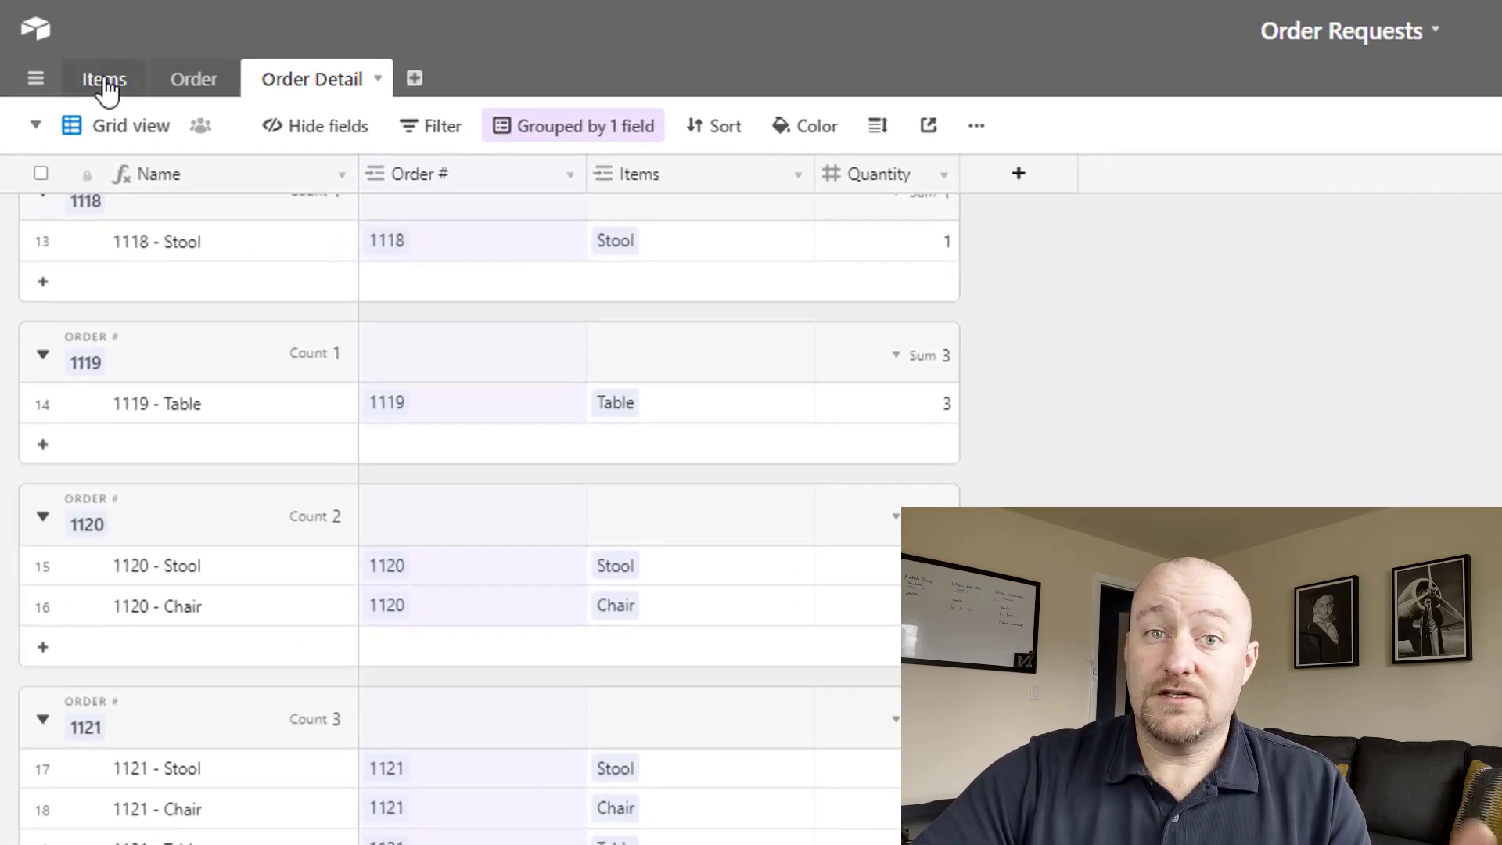
# Open the Items table in Airtable's Order Requests base and examine the Stool, Table and Chair records.
pyautogui.click(104, 82)
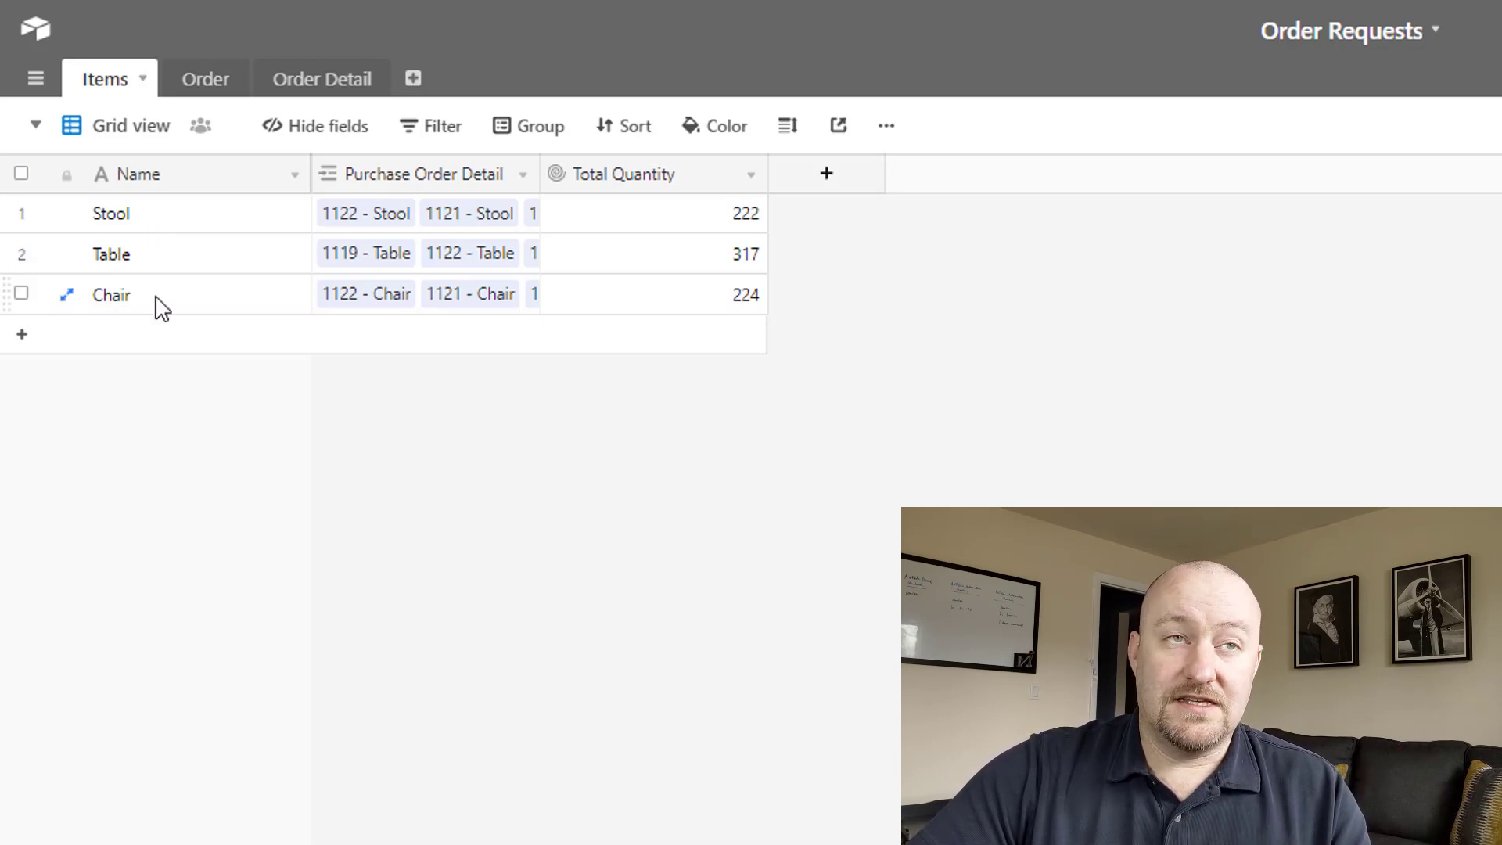
pyautogui.click(149, 224)
pyautogui.click(156, 258)
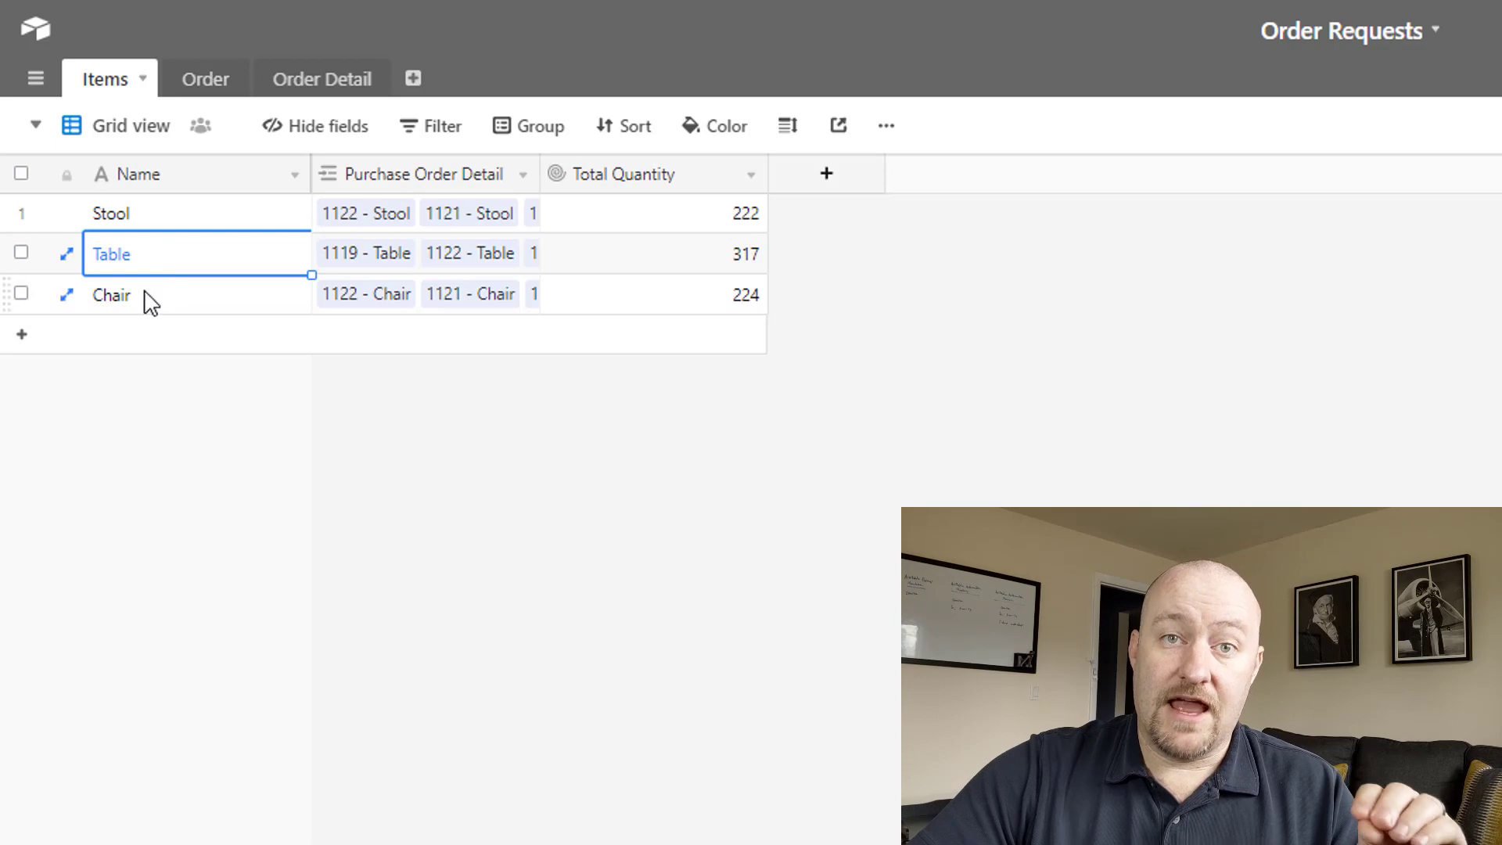
pyautogui.click(148, 302)
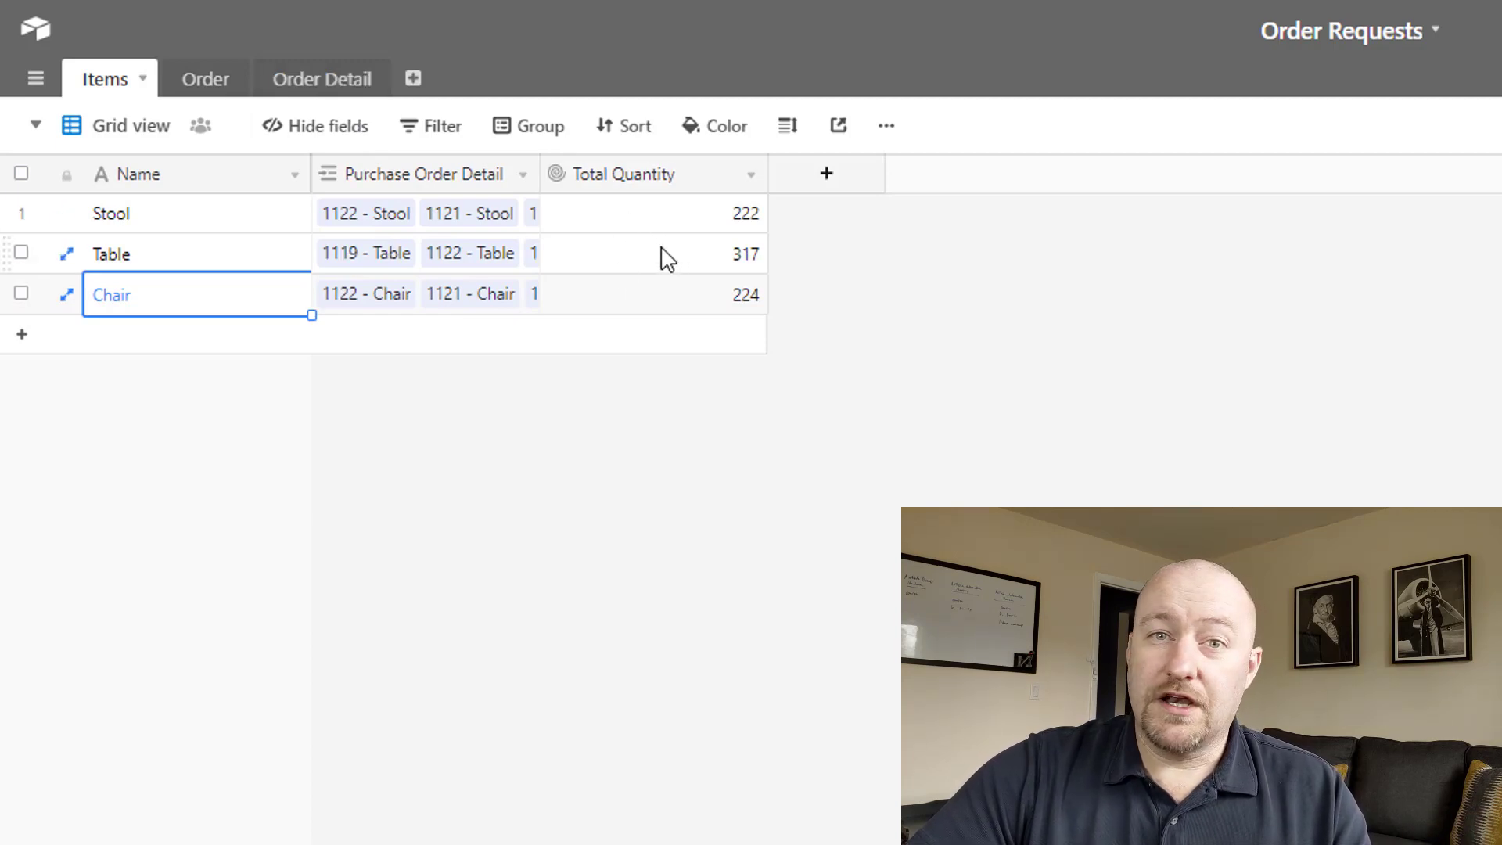
# Open the Order table and examine the Autonumber values and the formula behind the Order ID field.
pyautogui.click(203, 90)
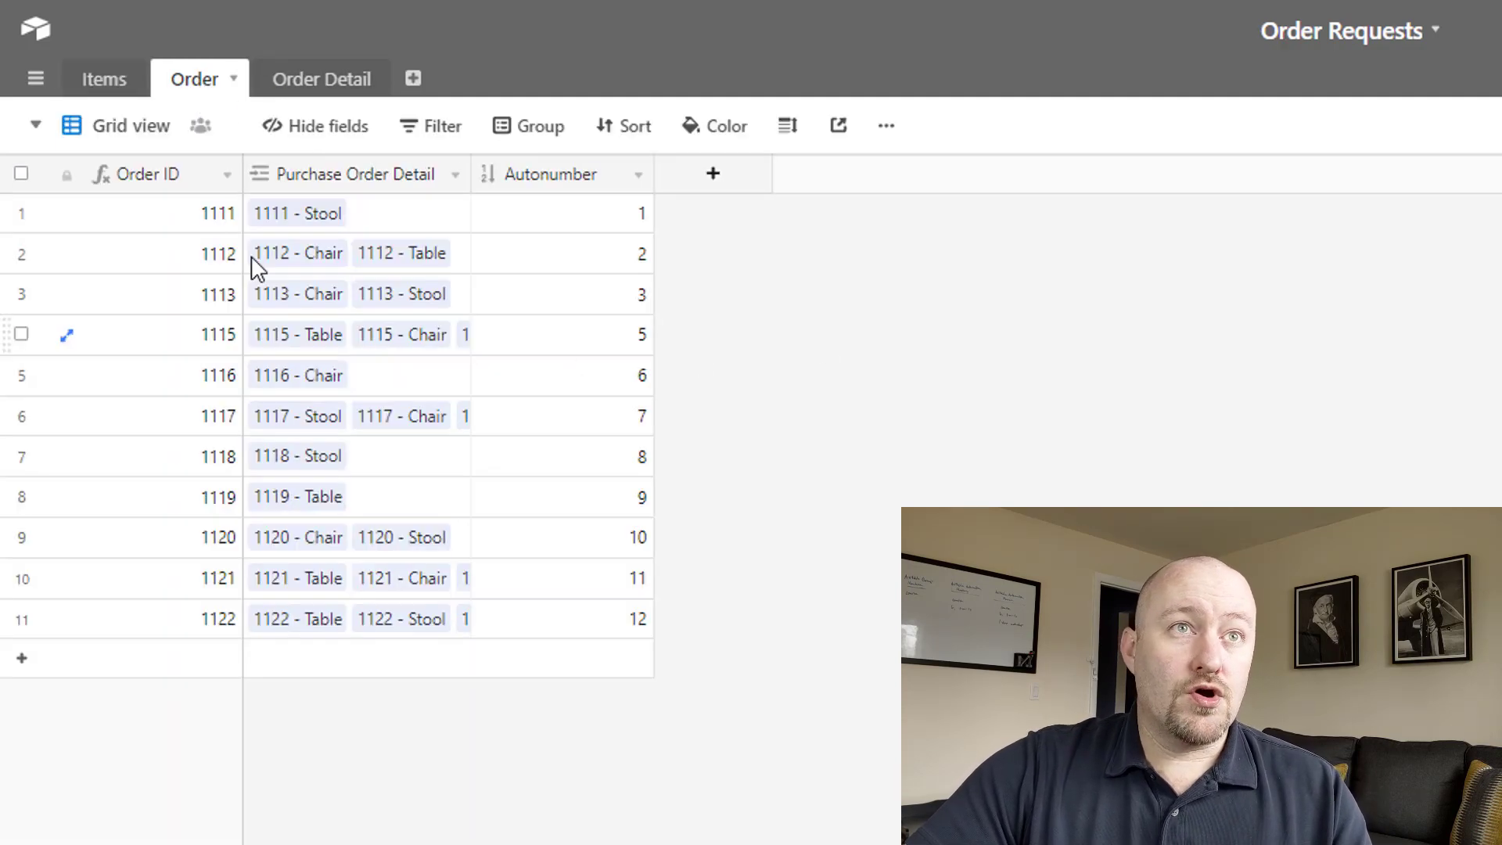
pyautogui.moveTo(580, 227); pyautogui.dragTo(590, 624)
pyautogui.click(590, 623)
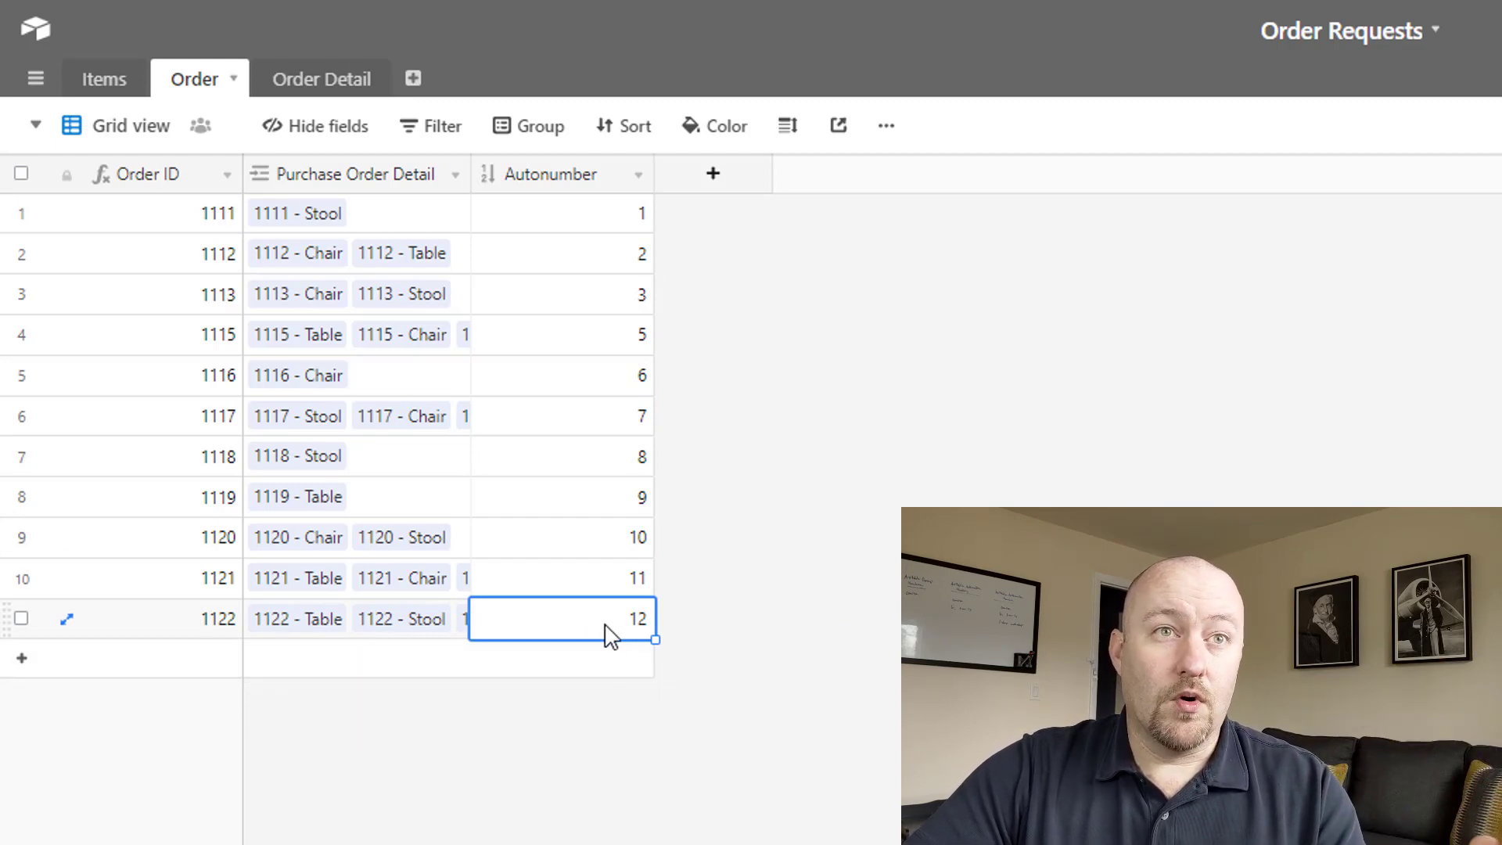
pyautogui.click(154, 629)
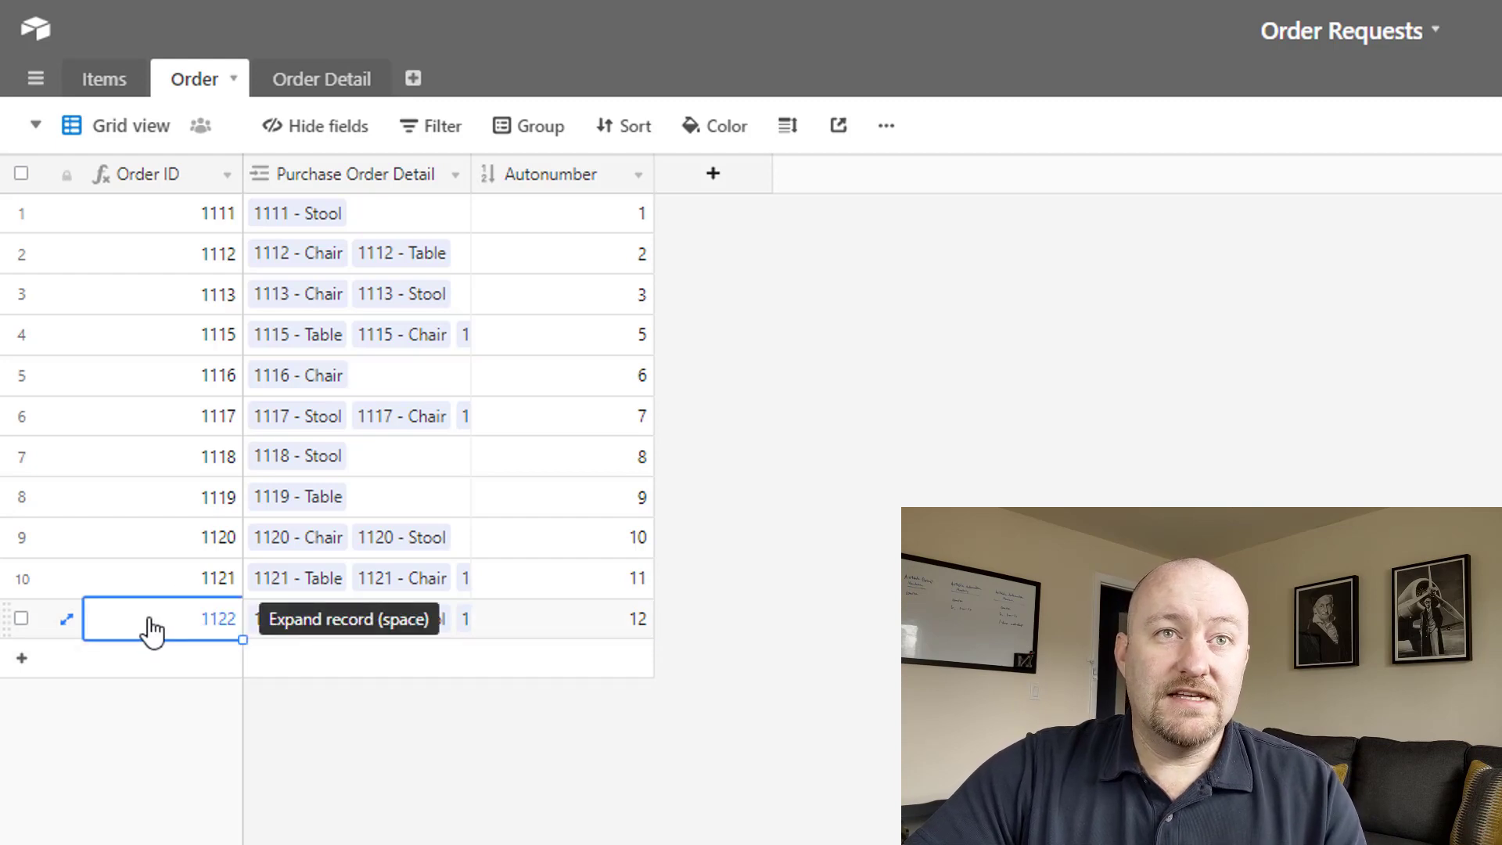
pyautogui.doubleClick(137, 176)
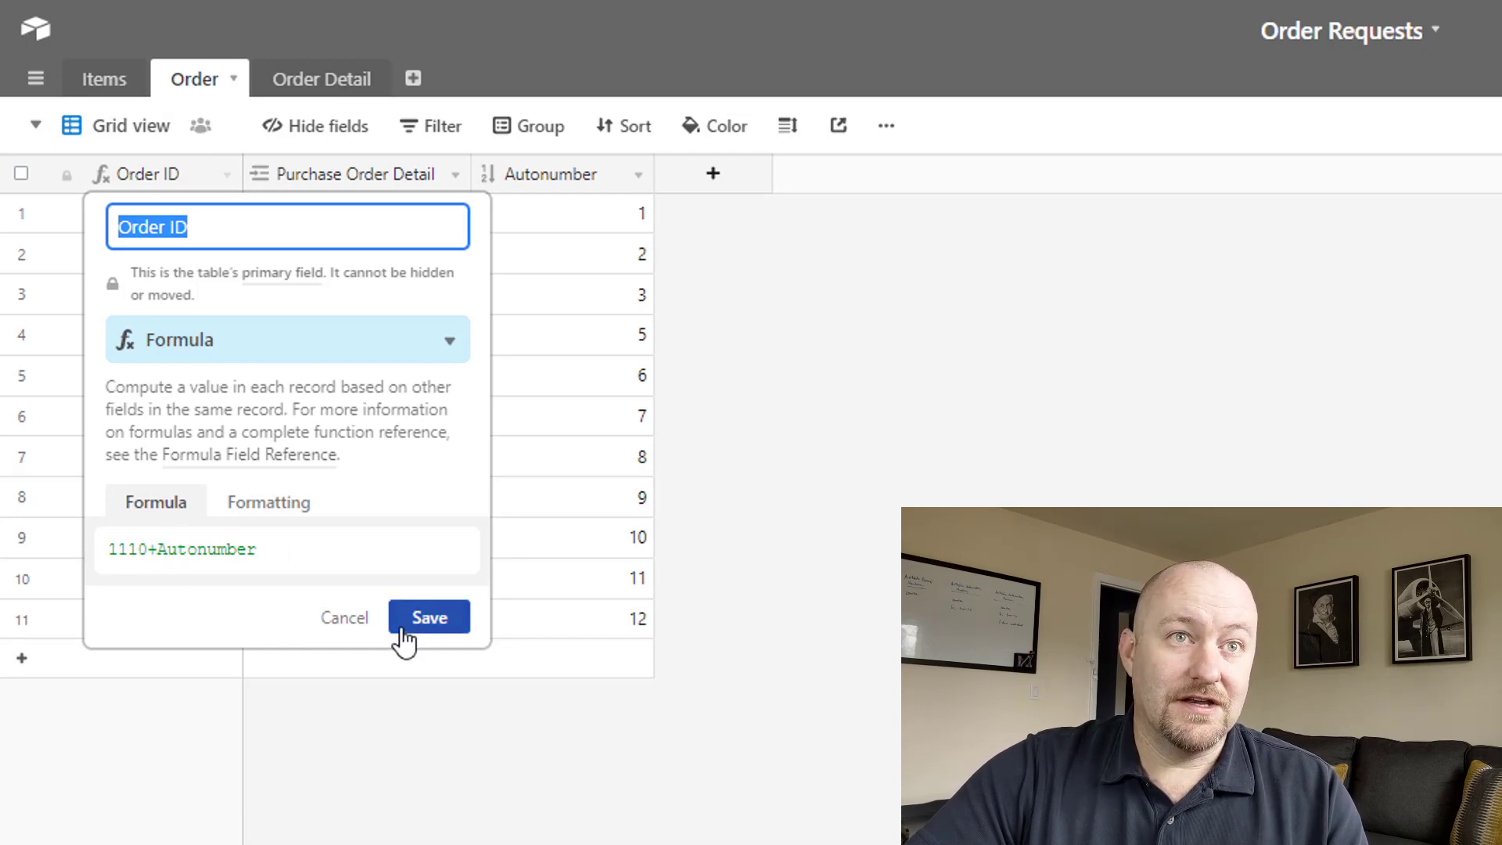
pyautogui.click(356, 625)
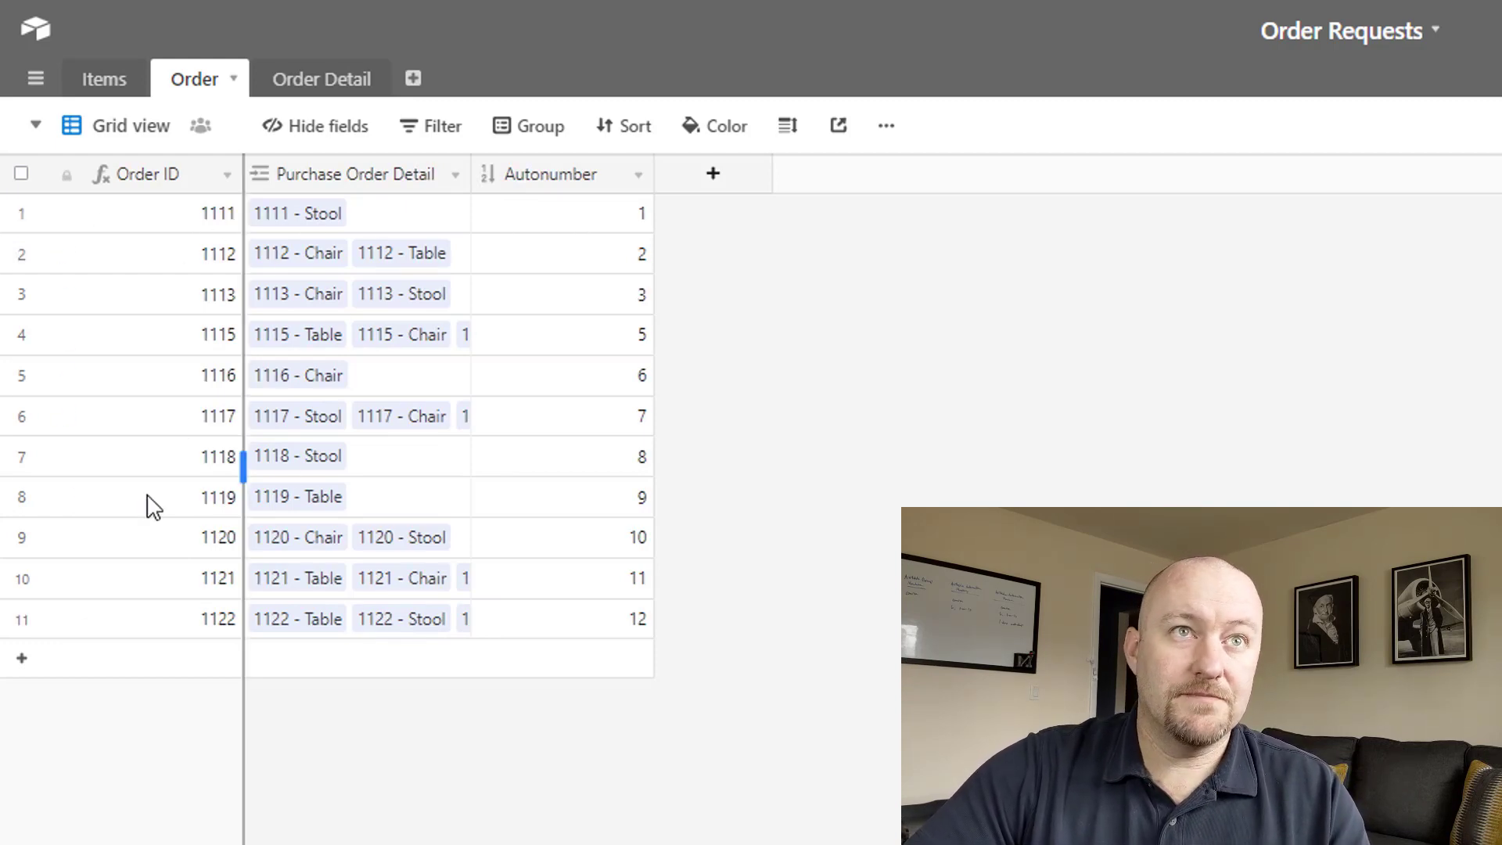
# Examine the order links, items and quantities of order 1122 in the Order Detail table, and revisit the Order table.
pyautogui.click(333, 87)
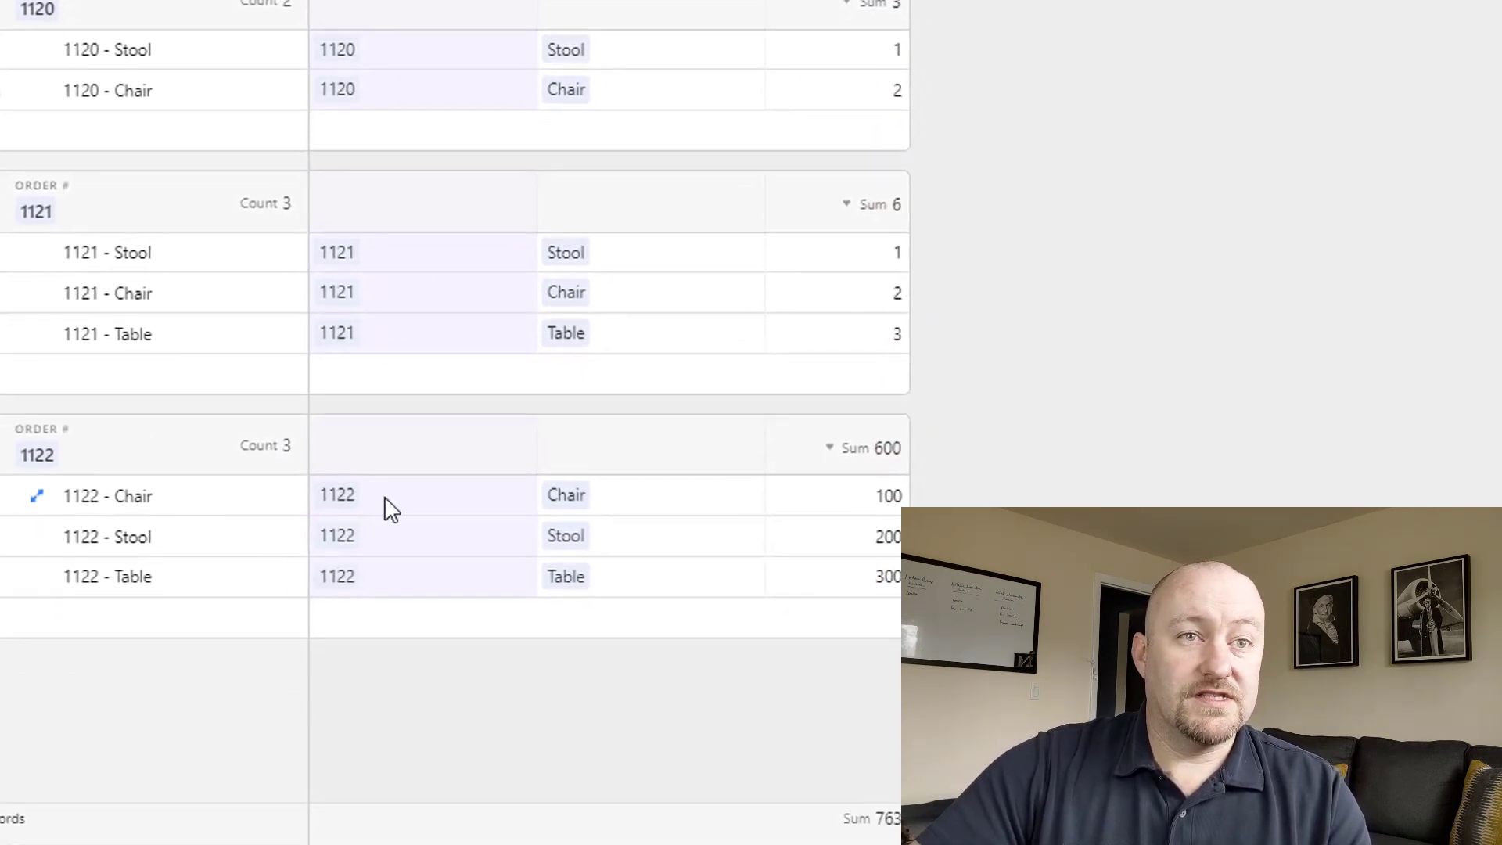
pyautogui.moveTo(384, 504); pyautogui.dragTo(406, 590)
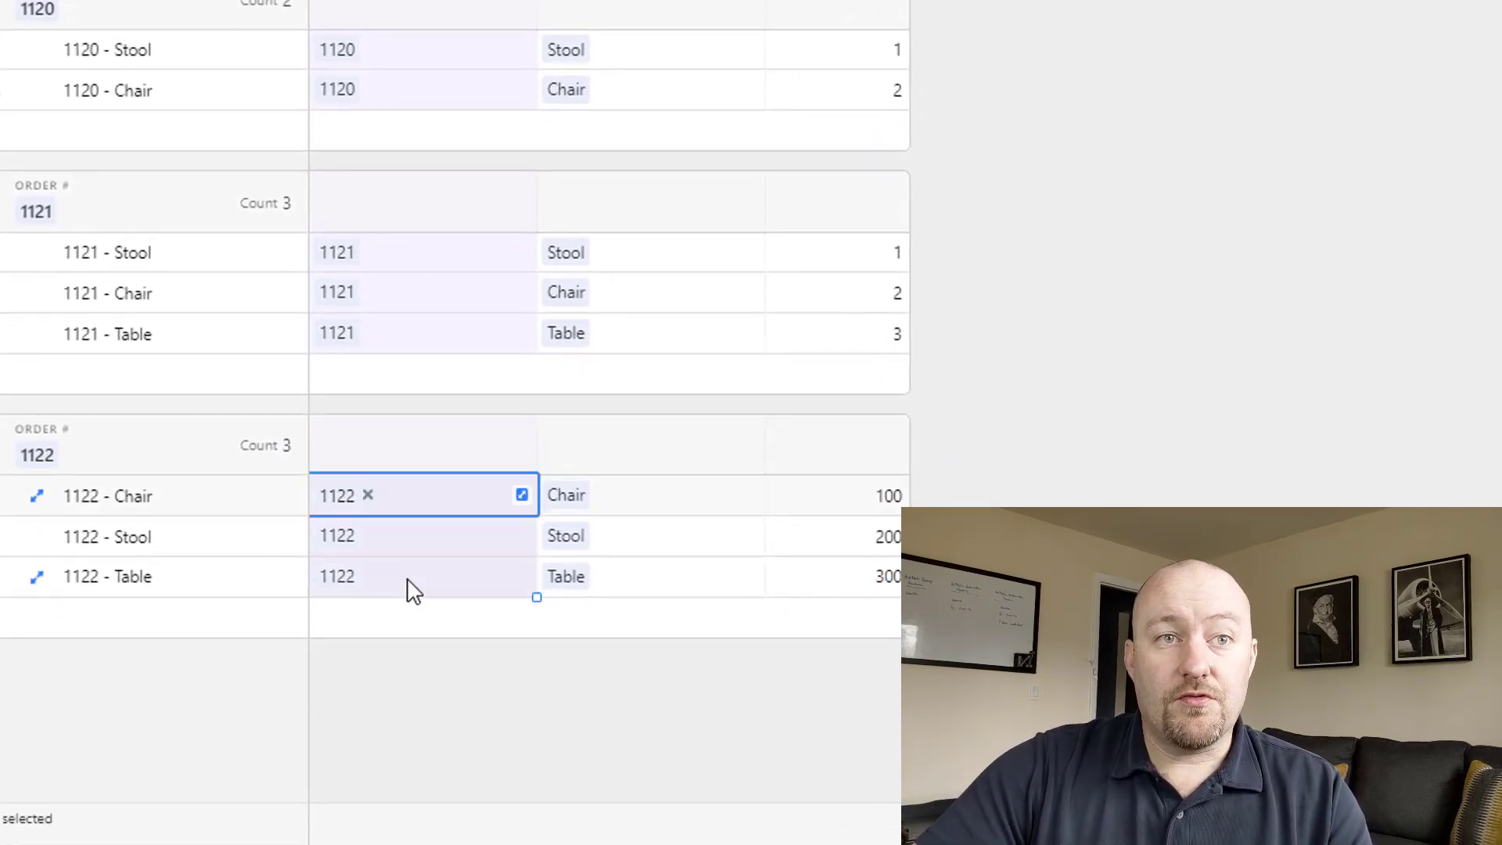
pyautogui.click(618, 507)
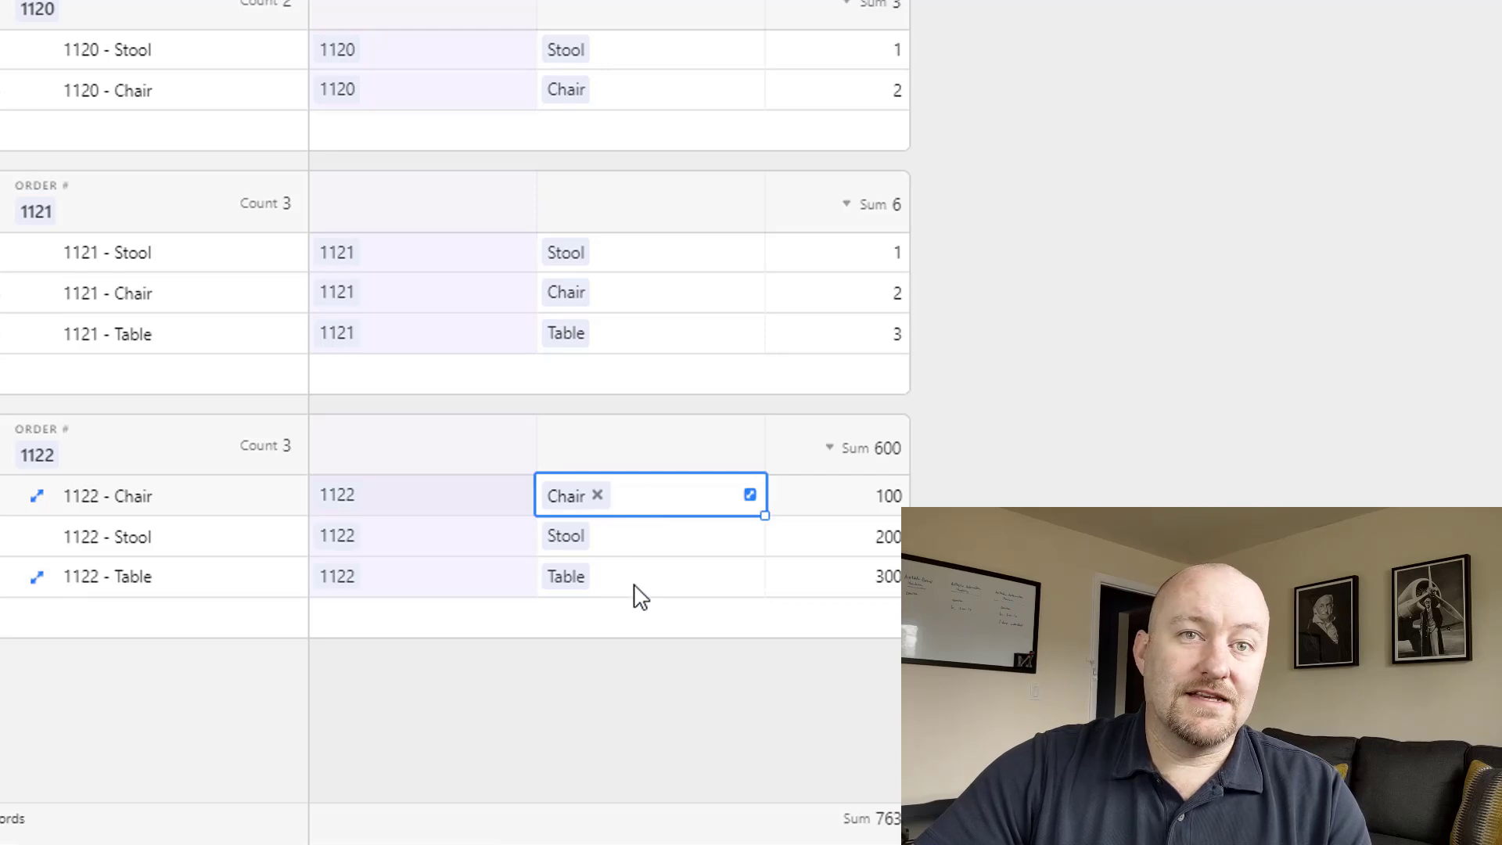
pyautogui.moveTo(878, 510); pyautogui.dragTo(873, 599)
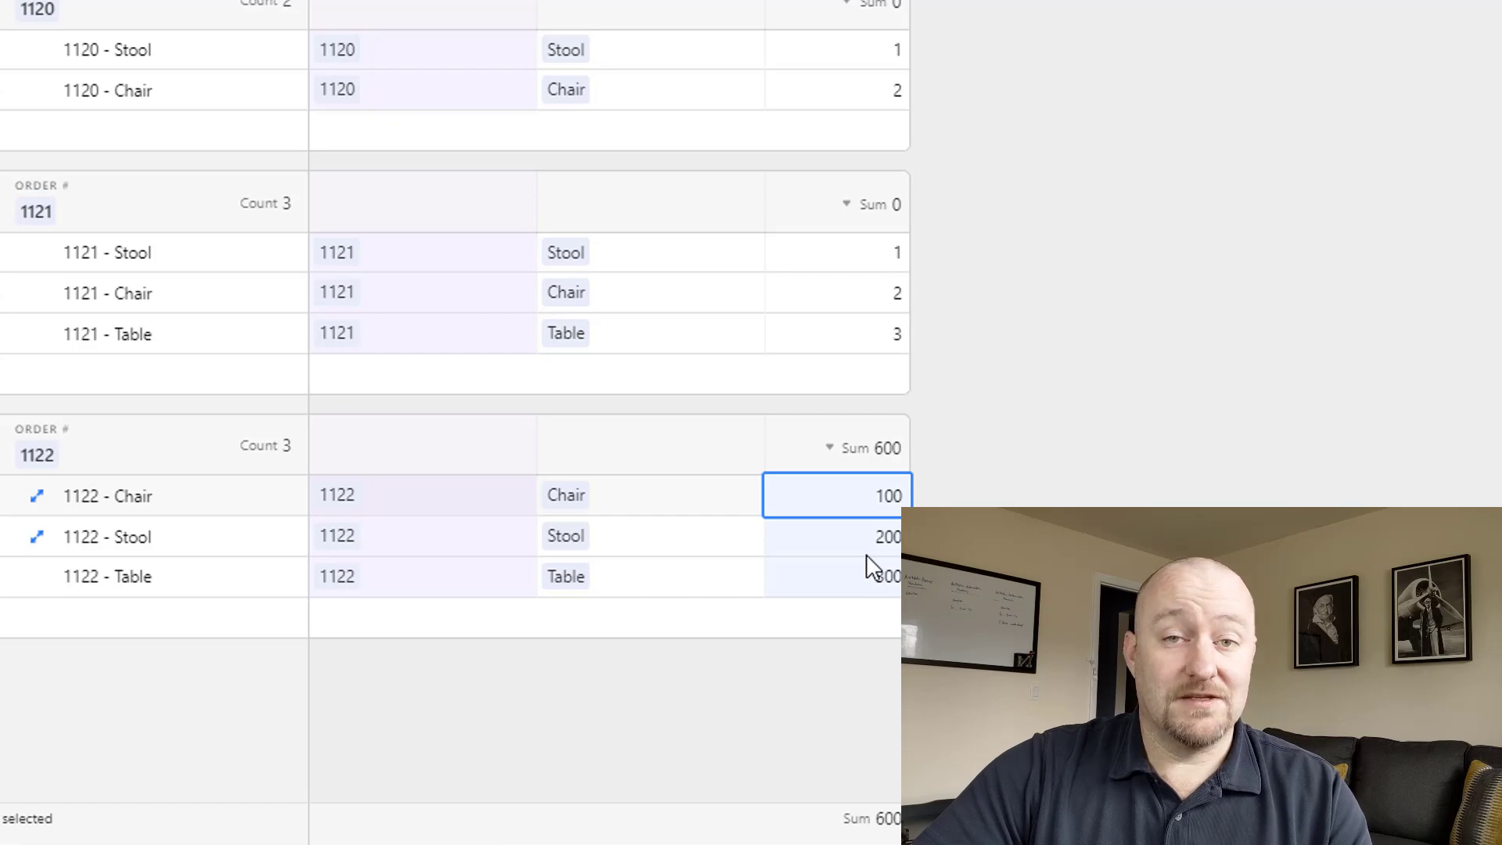
pyautogui.click(426, 510)
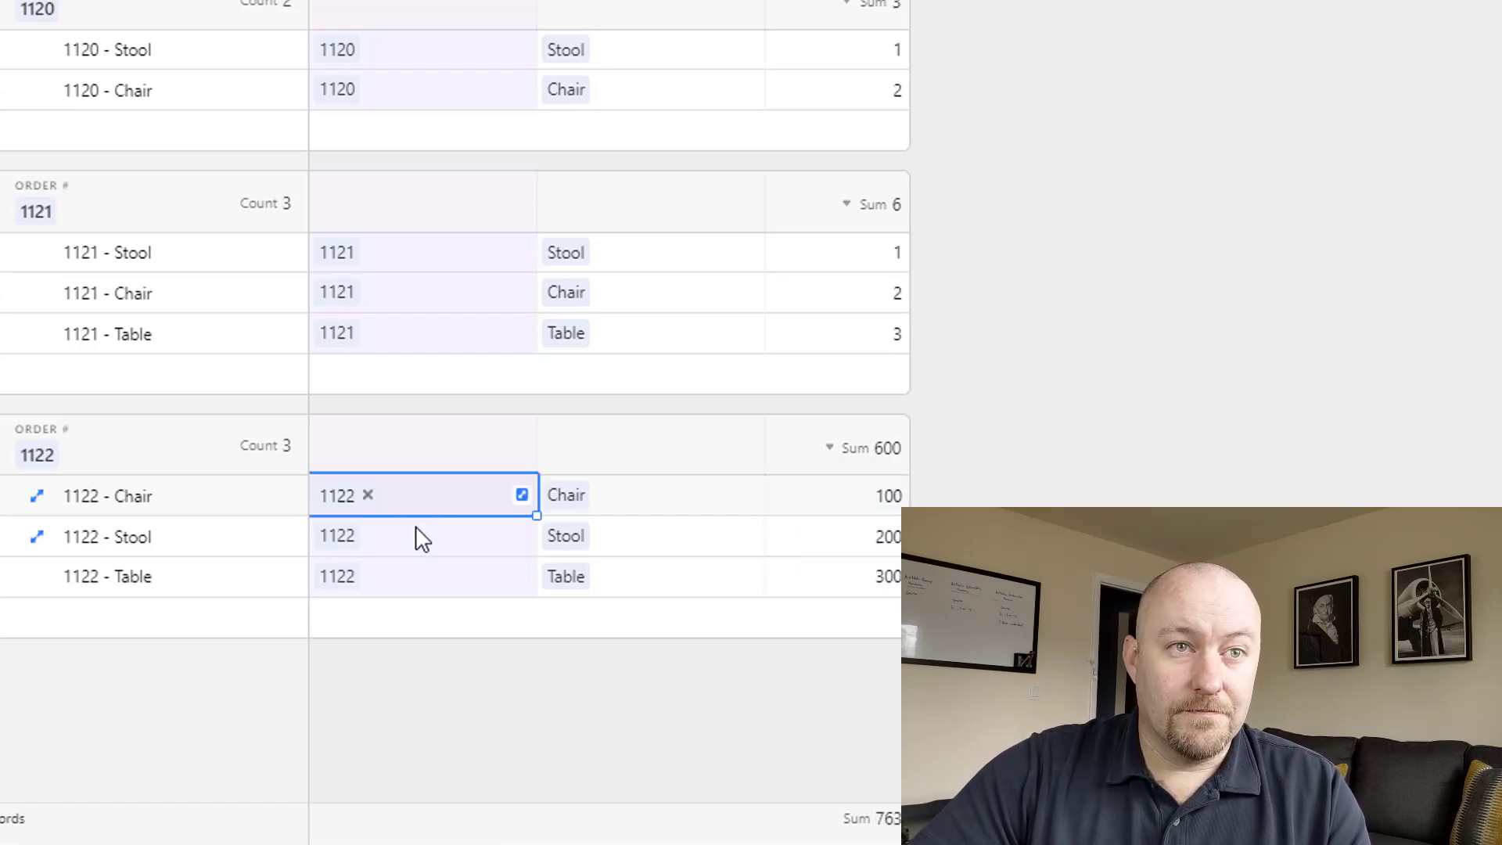
pyautogui.click(1129, 499)
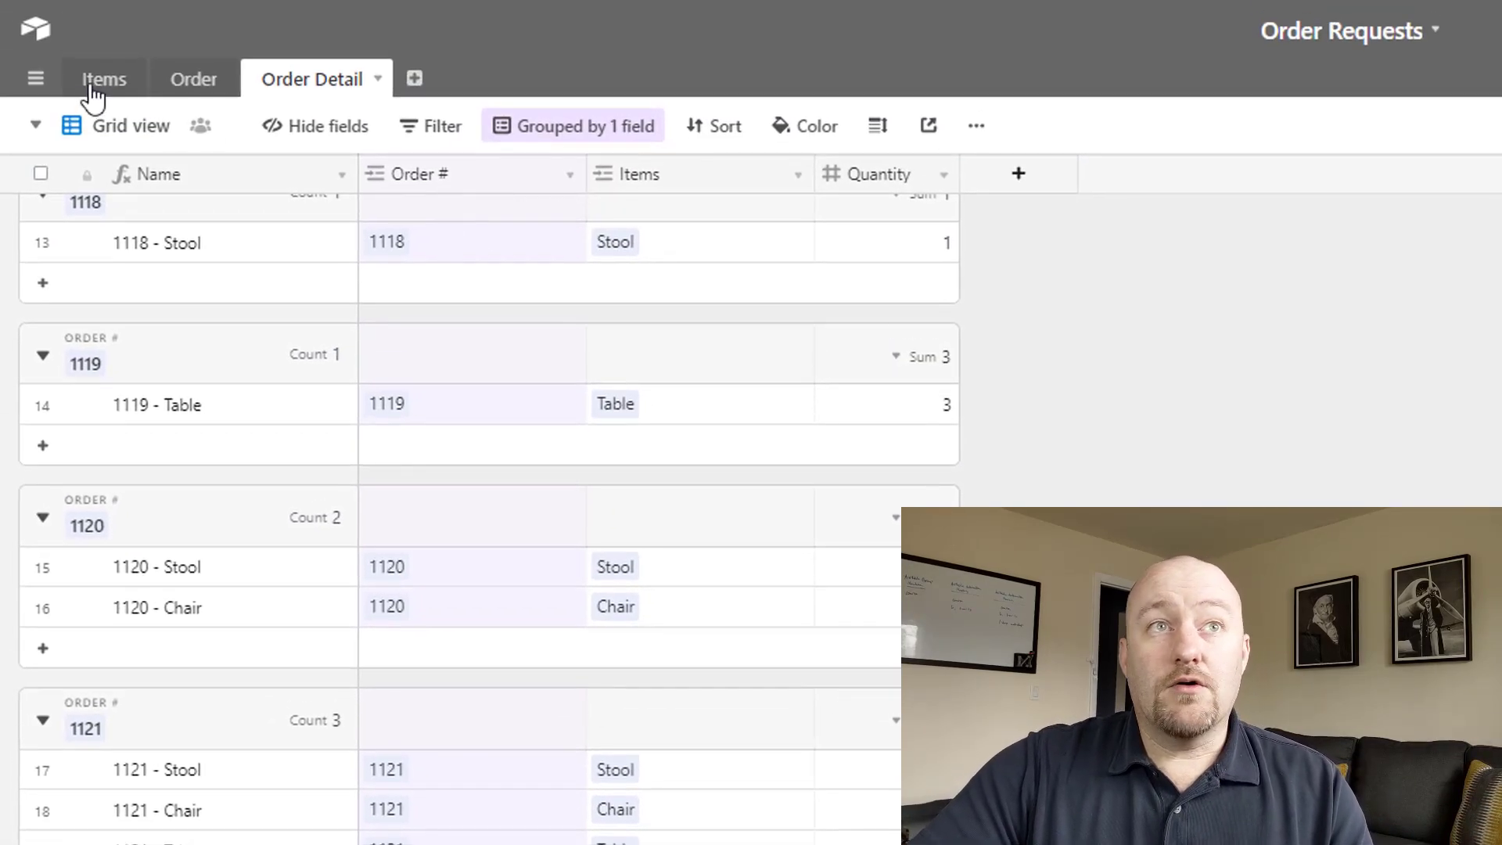
pyautogui.click(193, 92)
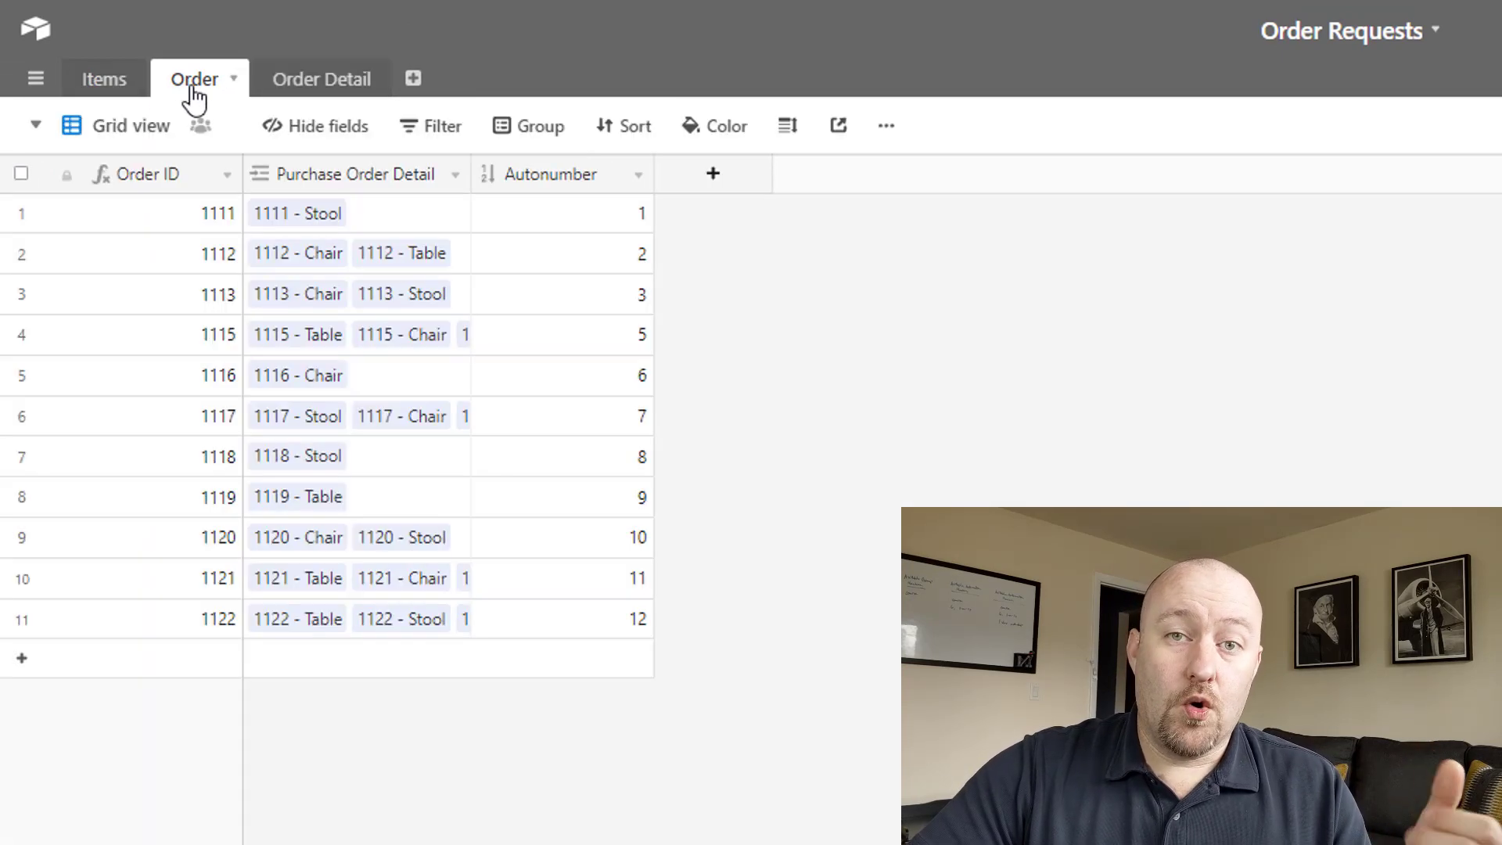
pyautogui.click(313, 84)
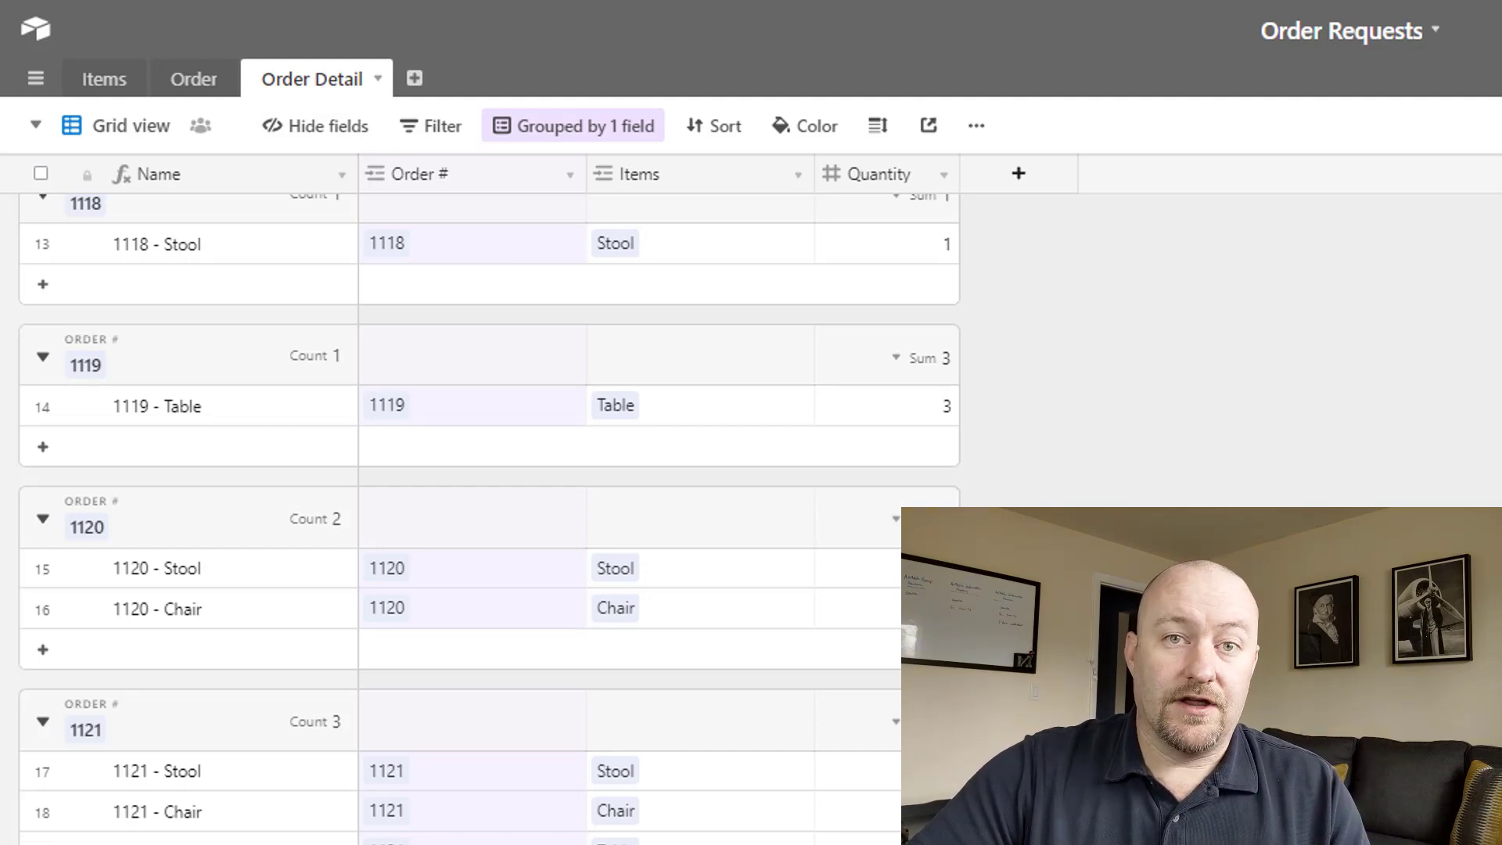
# Switch to the Zapier workflow and view the helper steps that can be added after the Catch Hook trigger.
pyautogui.click(1095, 2)
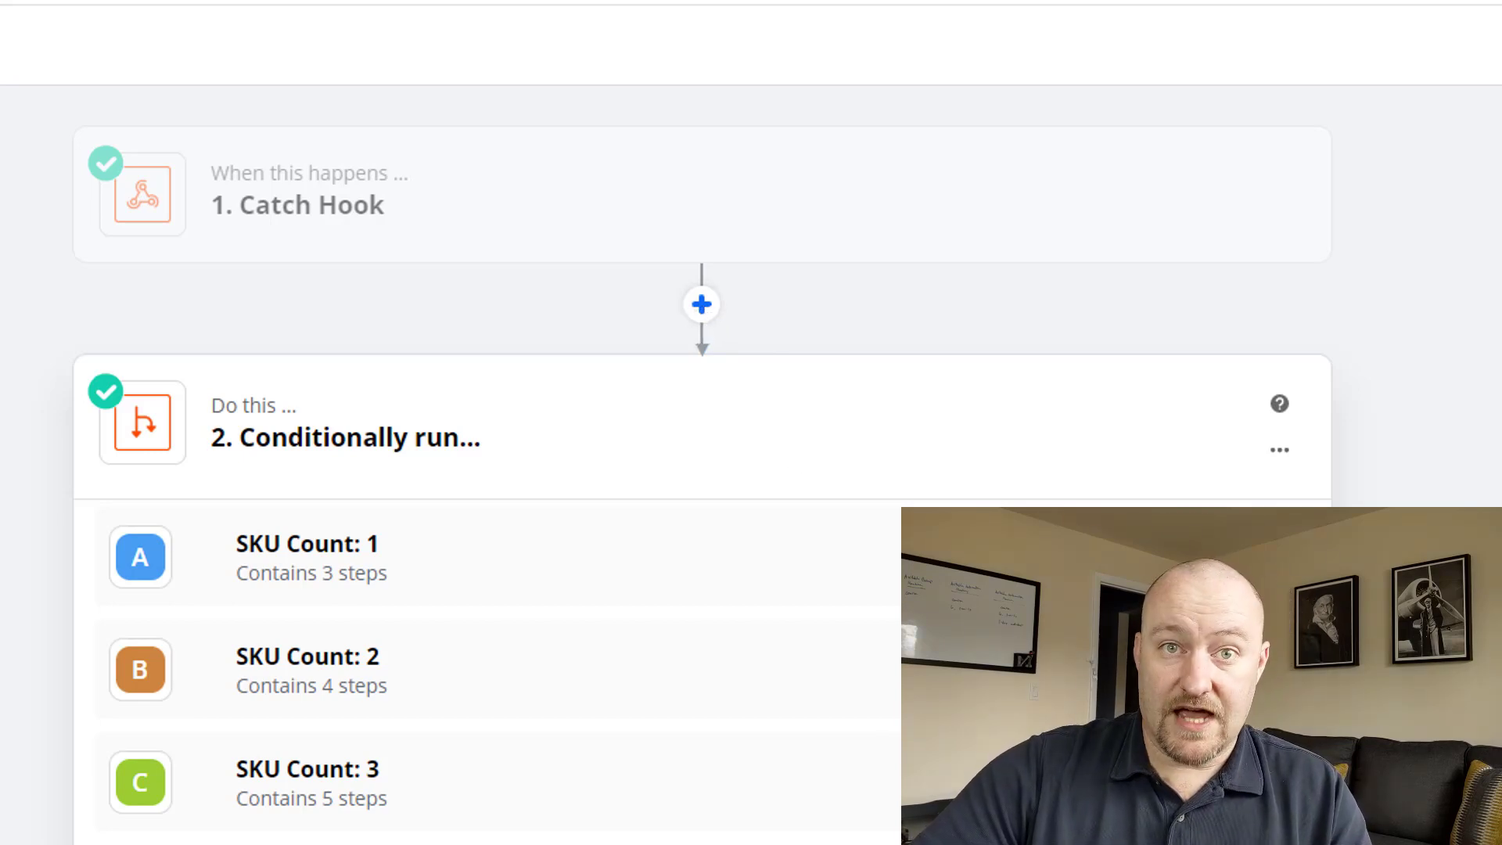
pyautogui.click(701, 305)
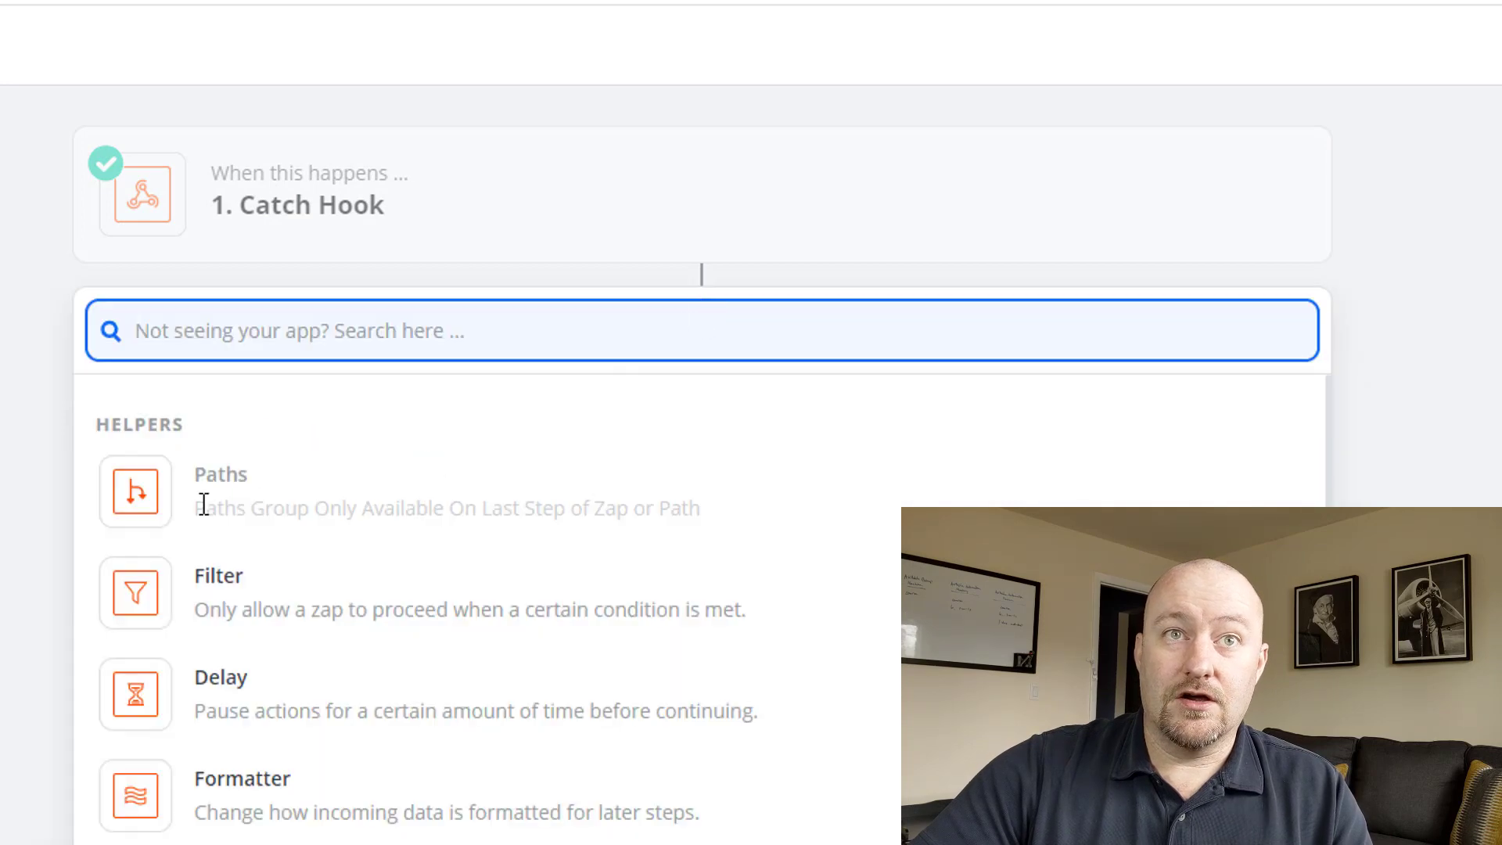
pyautogui.press('Escape')
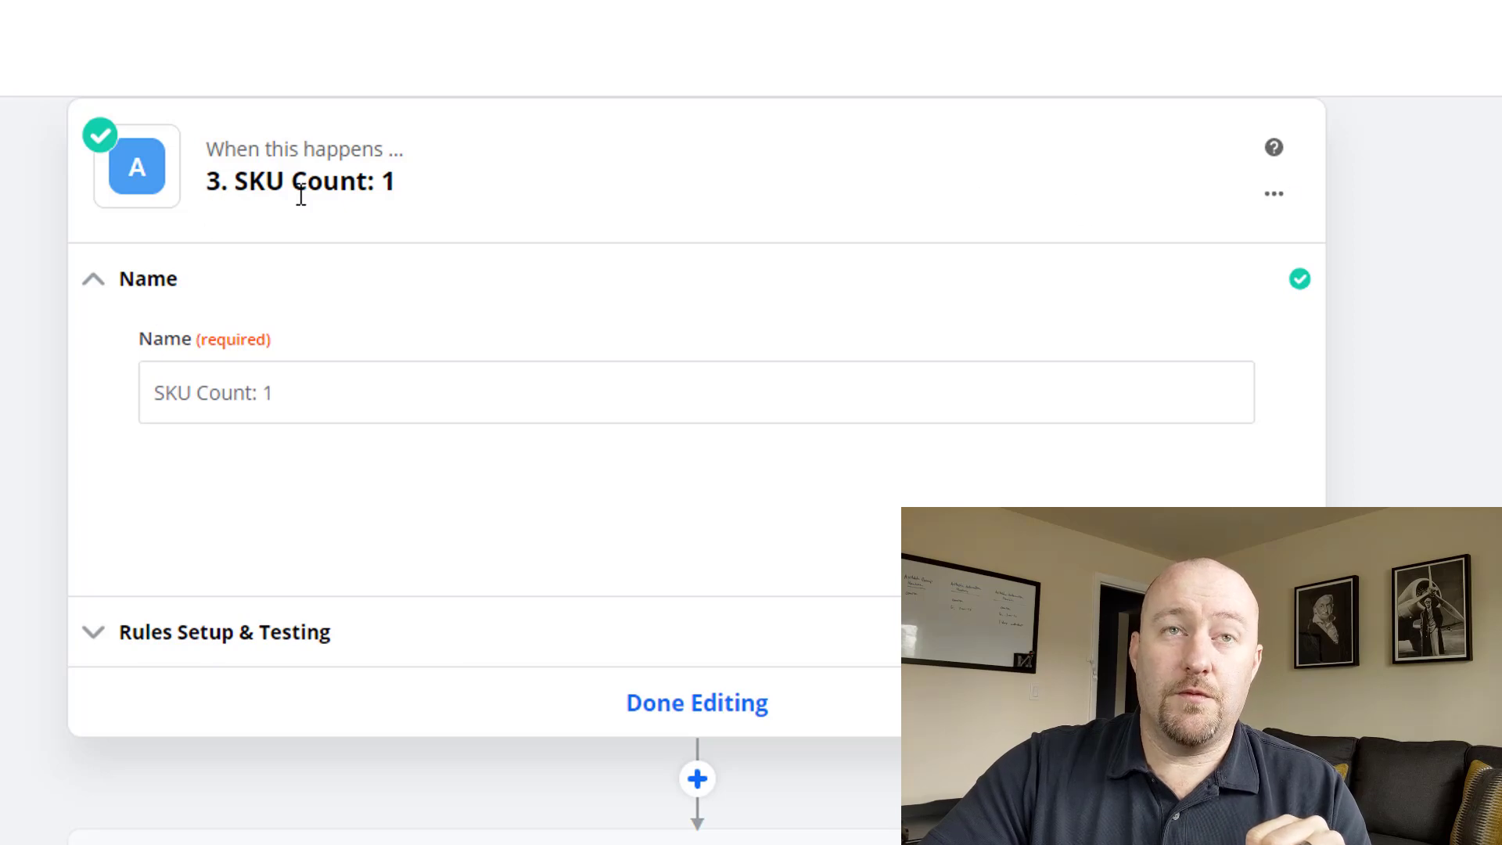
# Examine the available options and the Name setting of the SKU Count: 1 path.
pyautogui.click(1275, 193)
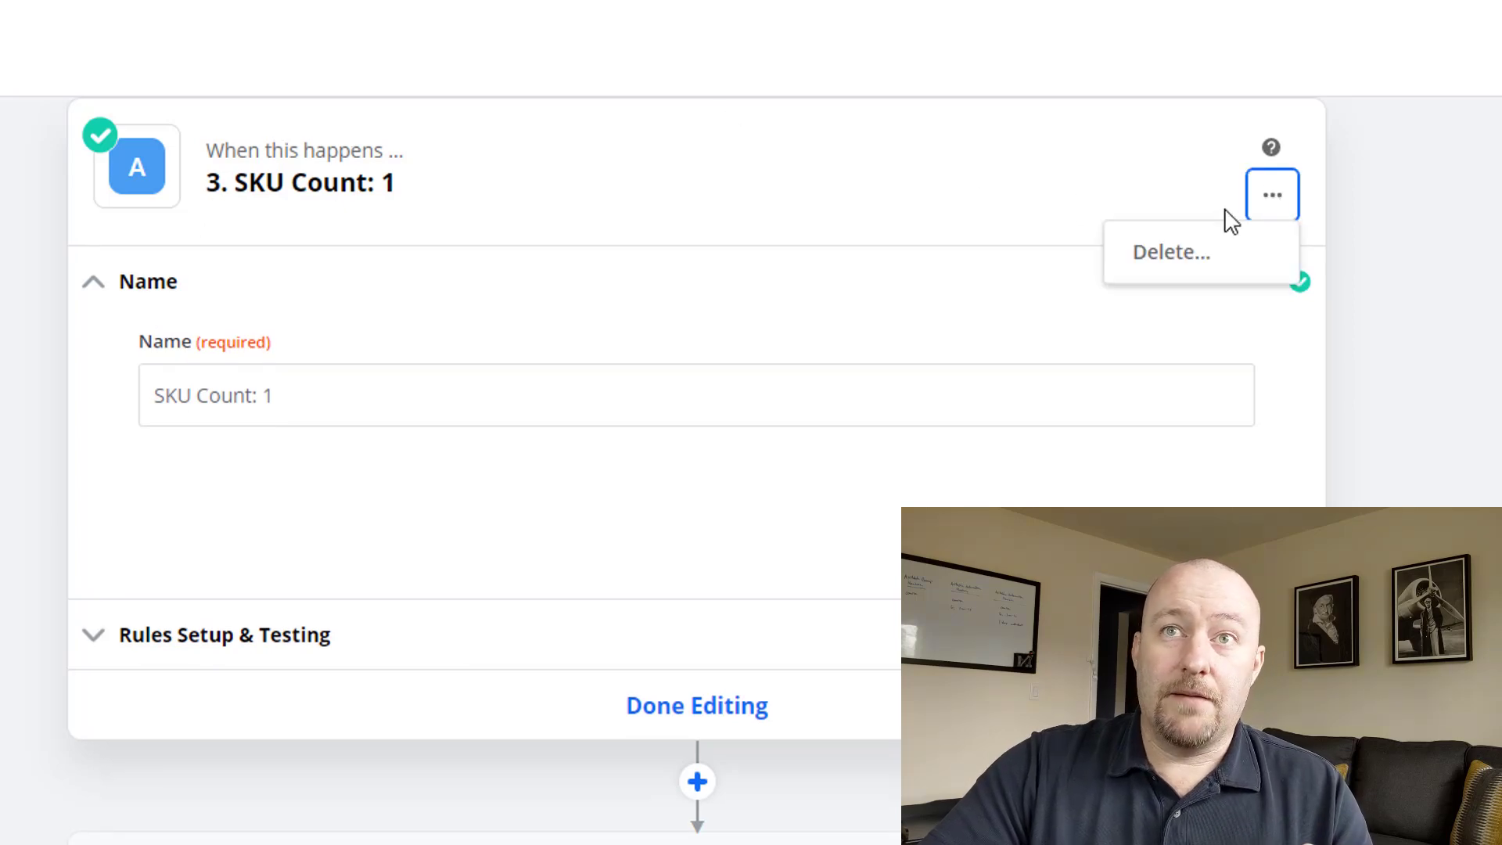
pyautogui.click(317, 225)
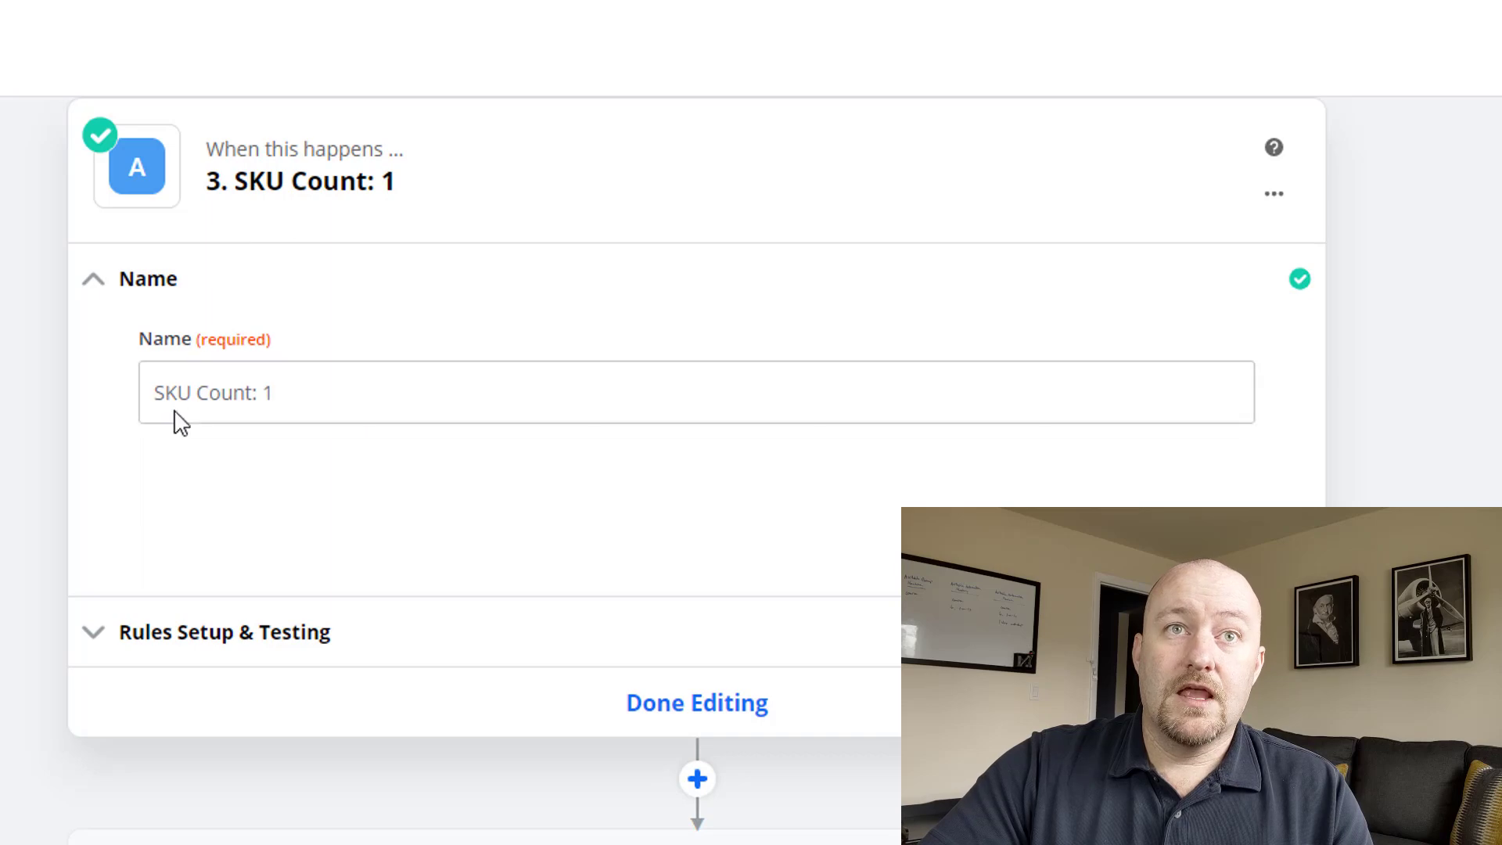
pyautogui.doubleClick(190, 397)
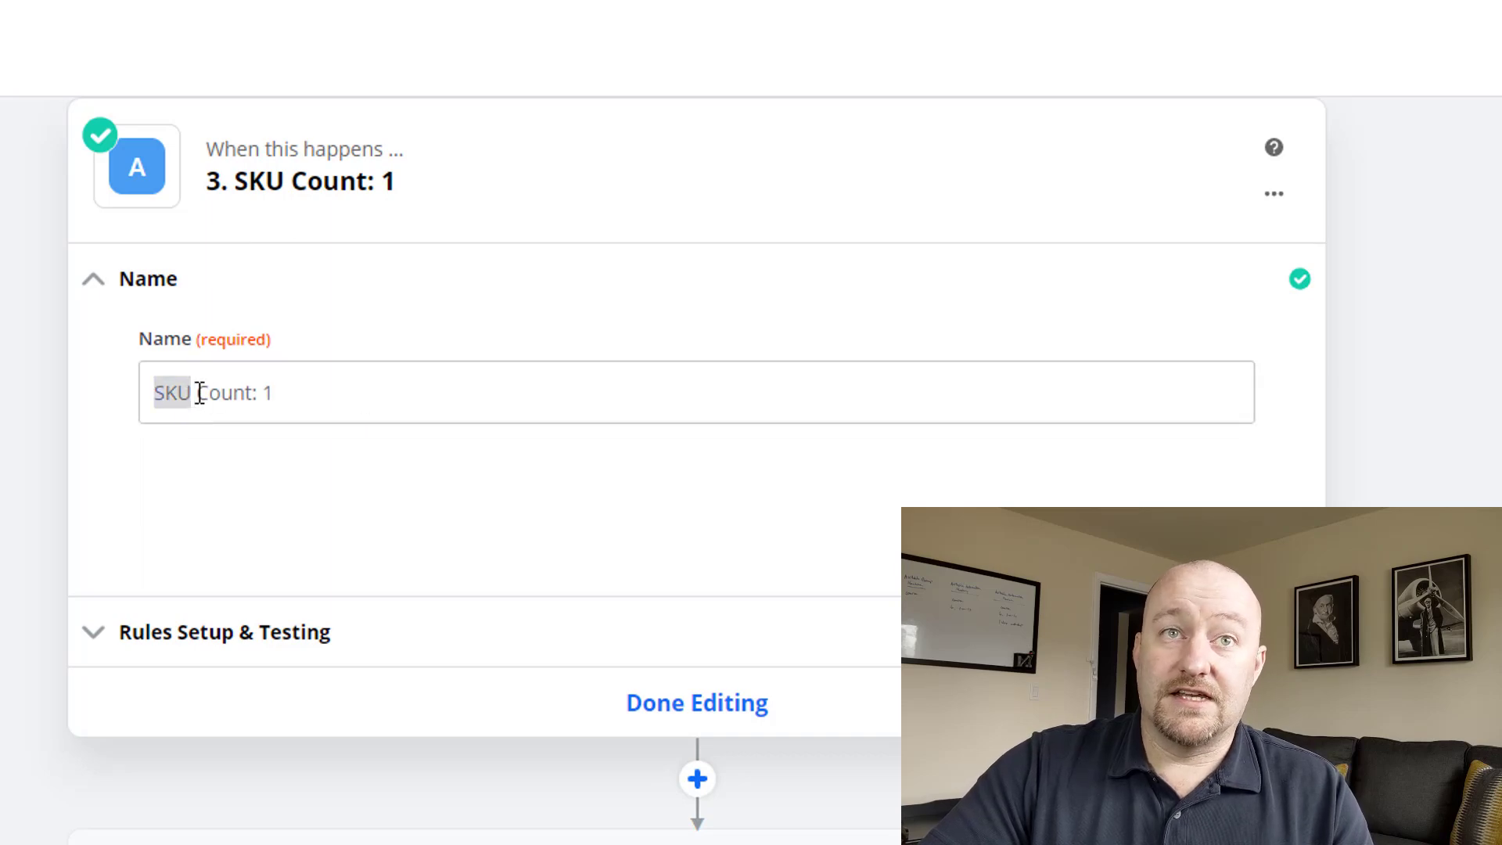
pyautogui.click(281, 399)
# Open the SKU Count: 1 path's rules and examine the Catch Hook fields available for the How Many10 condition.
pyautogui.click(279, 657)
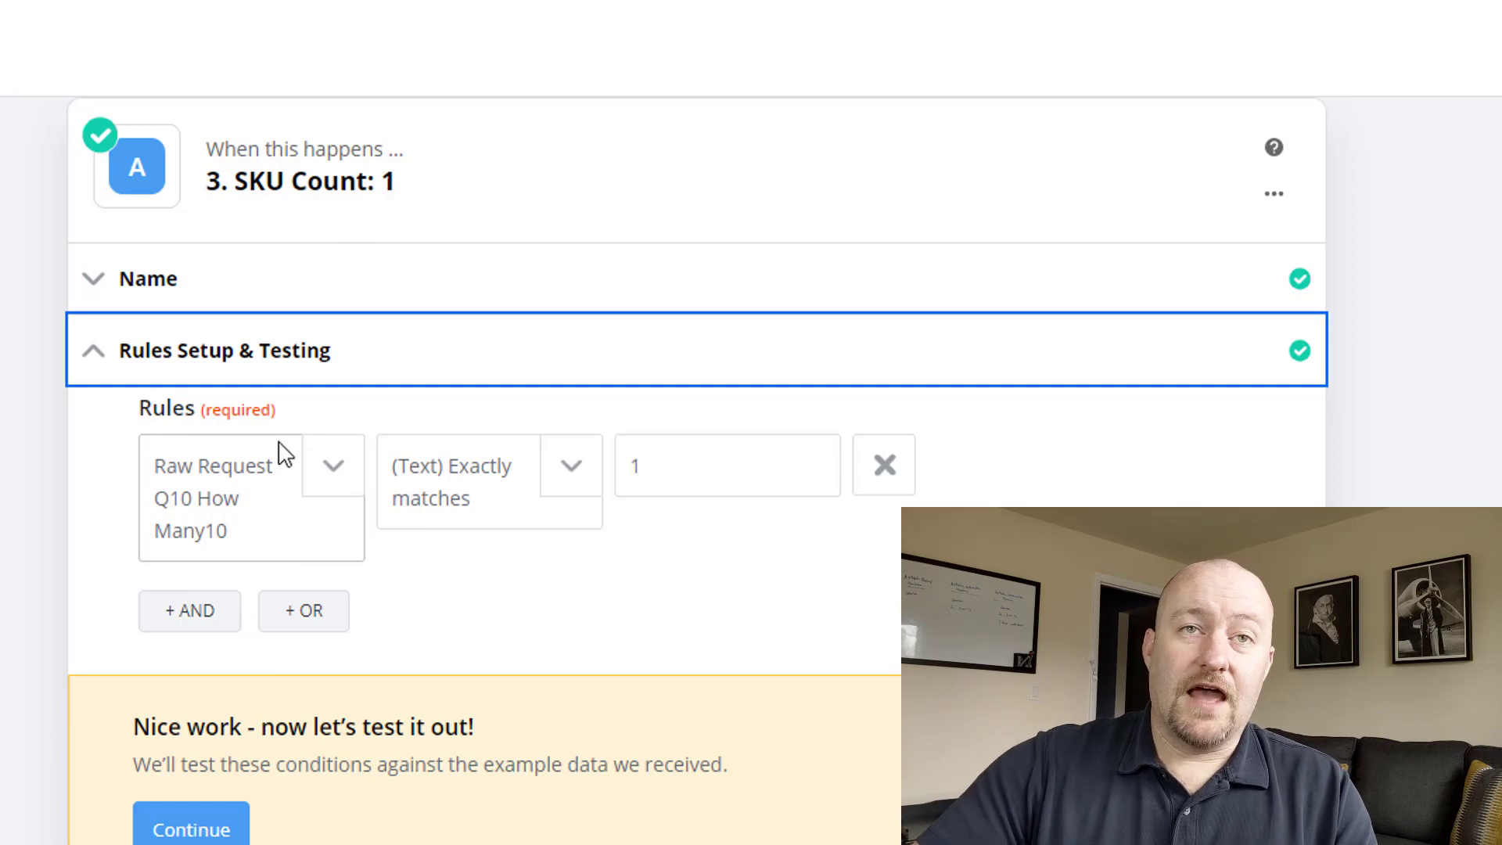
pyautogui.click(332, 470)
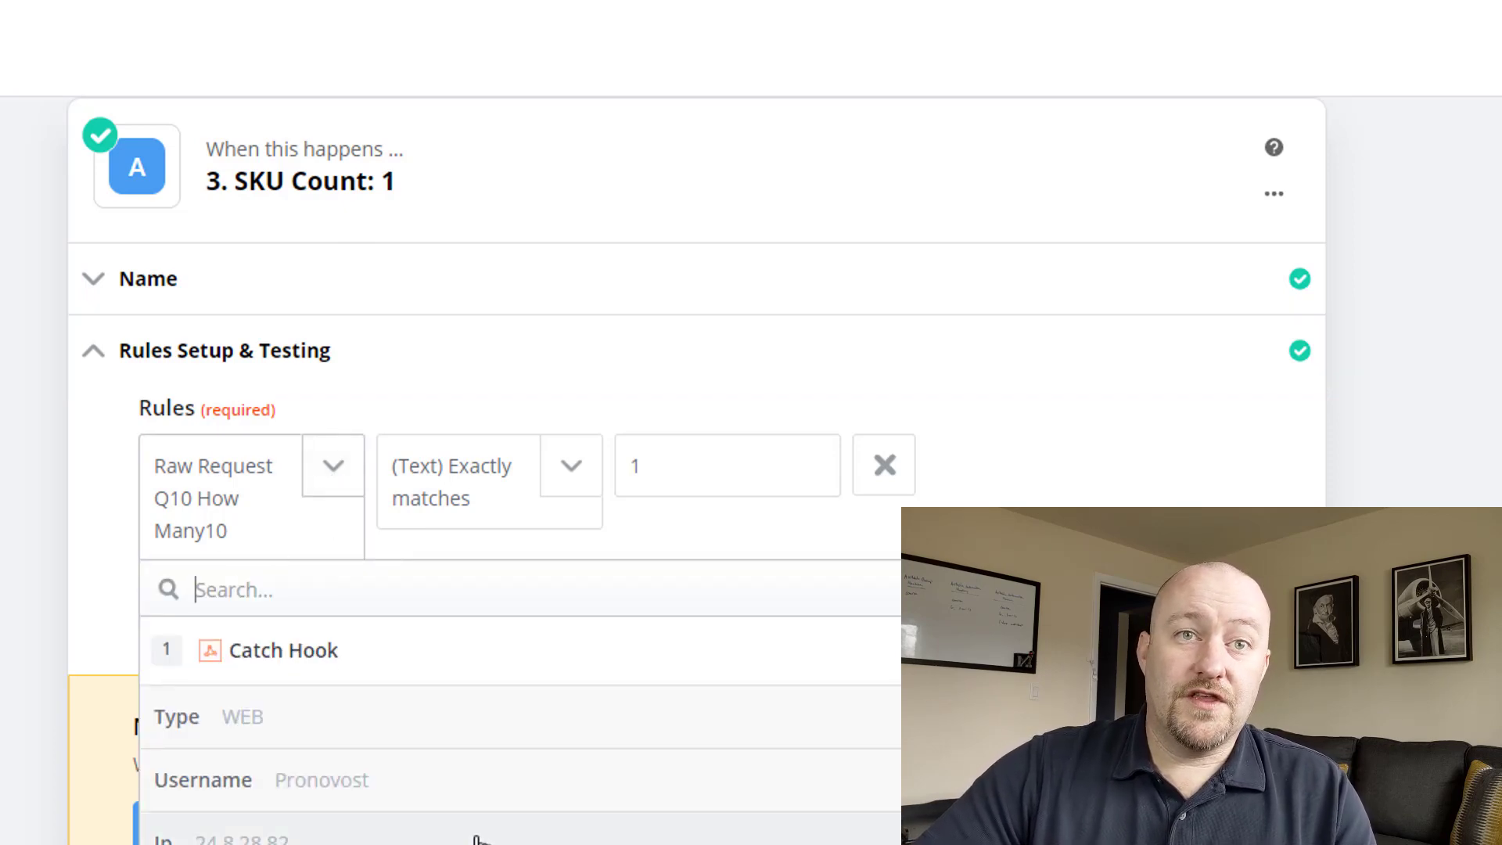
pyautogui.scroll(-4, 473, 835)
pyautogui.scroll(-2, 472, 839)
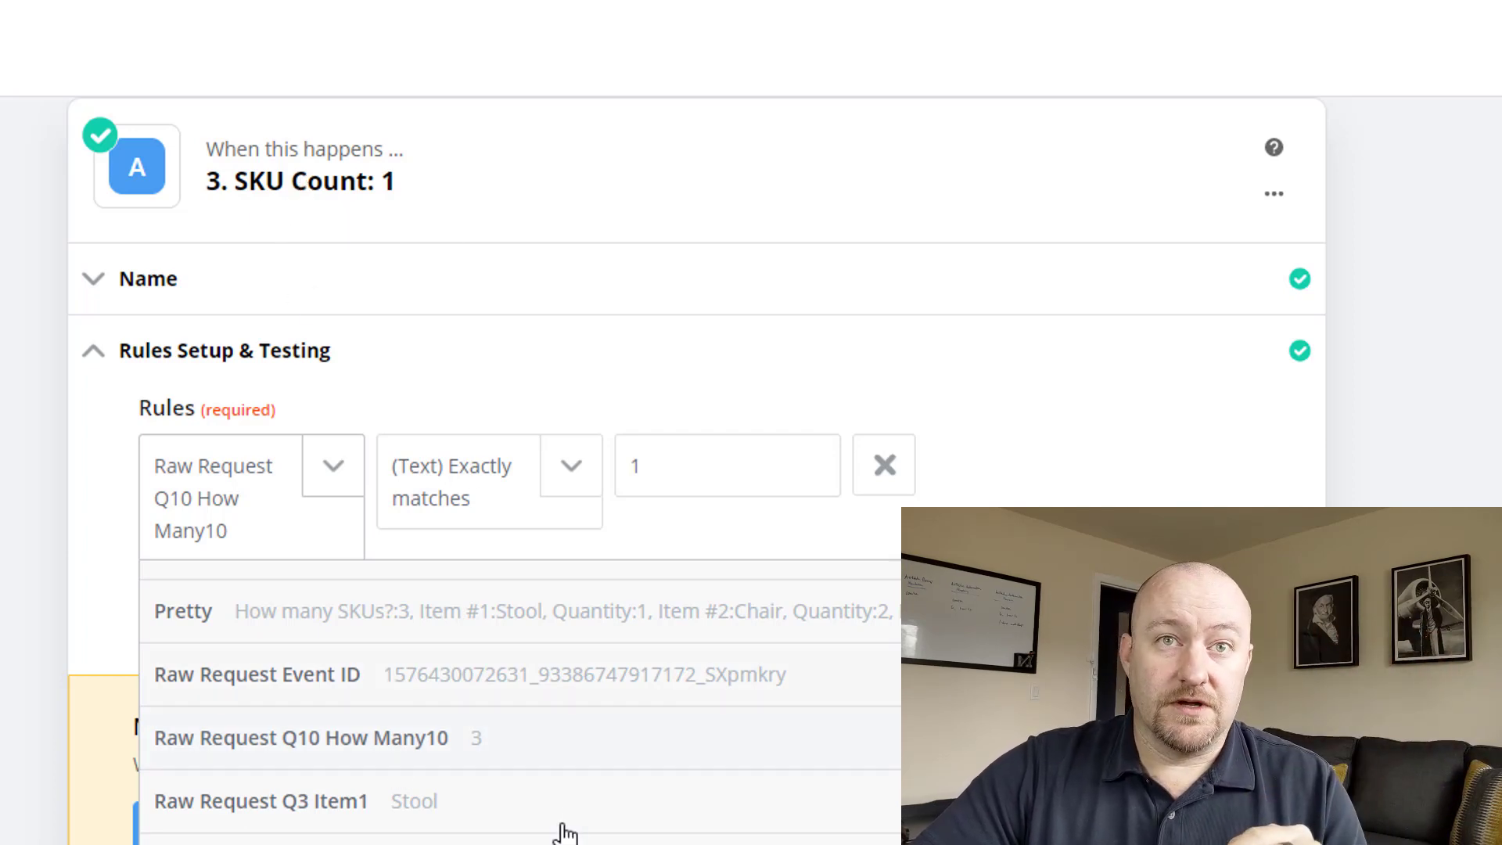
pyautogui.click(157, 503)
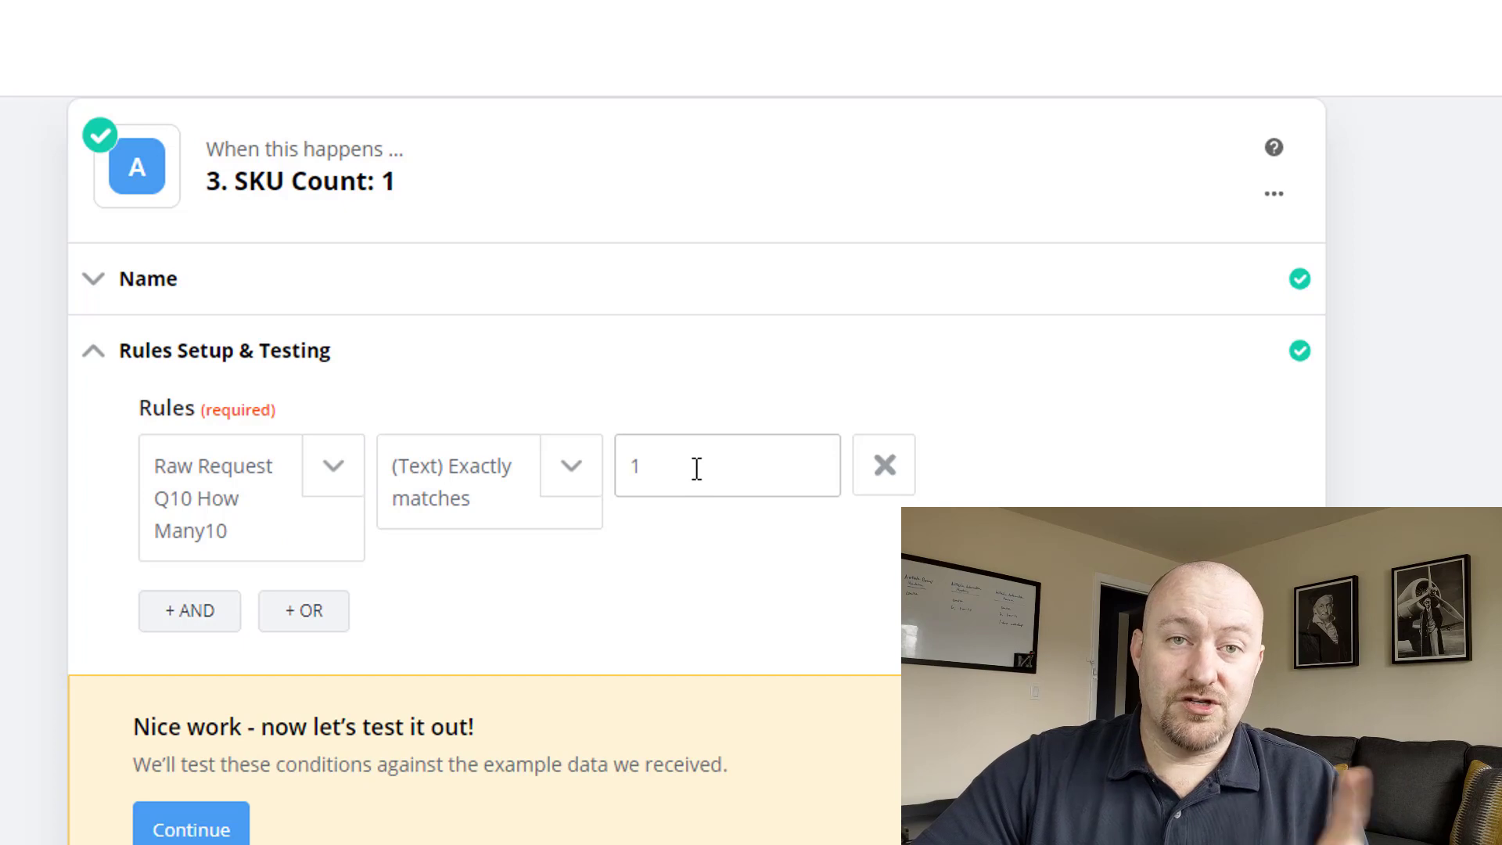
# Test the SKU Count: 1 path rule against the sample data and finish editing the path.
pyautogui.click(191, 829)
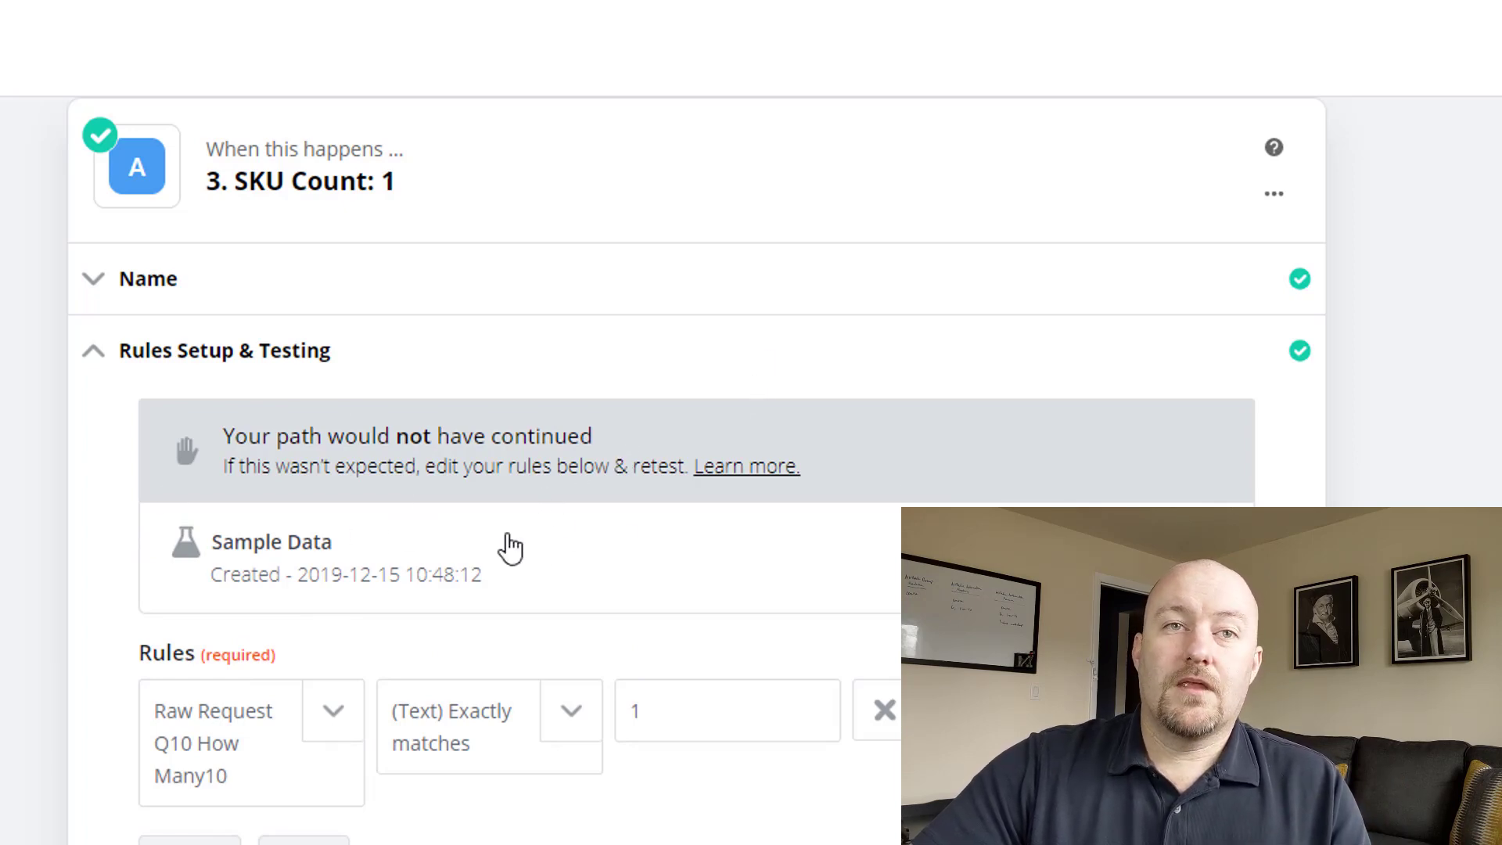
pyautogui.scroll(-3, 510, 548)
pyautogui.click(633, 765)
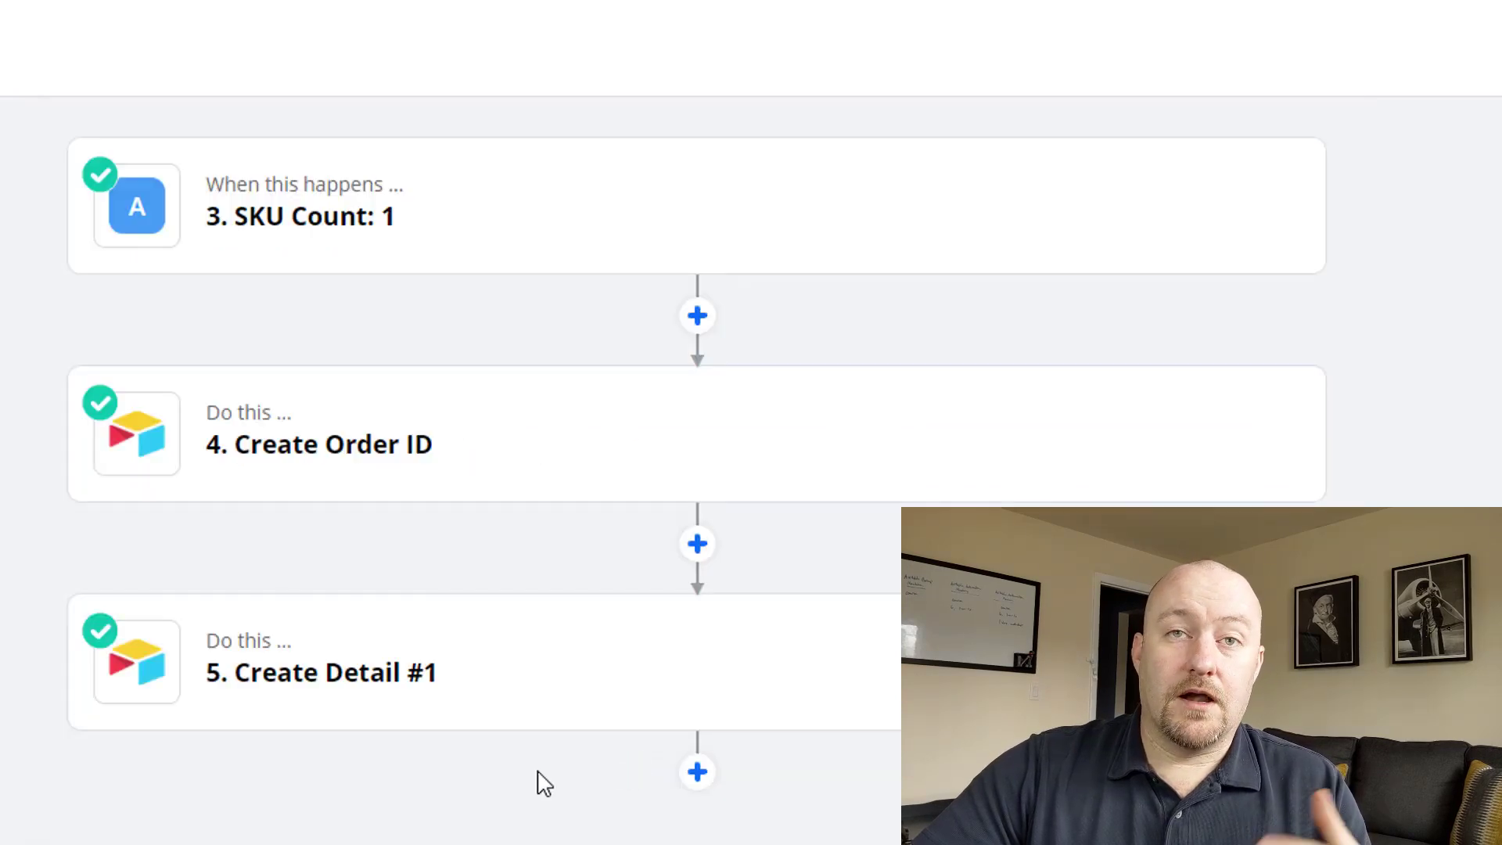
# Customize the record of the Create Order ID step so that it is created in the Order table.
pyautogui.click(306, 451)
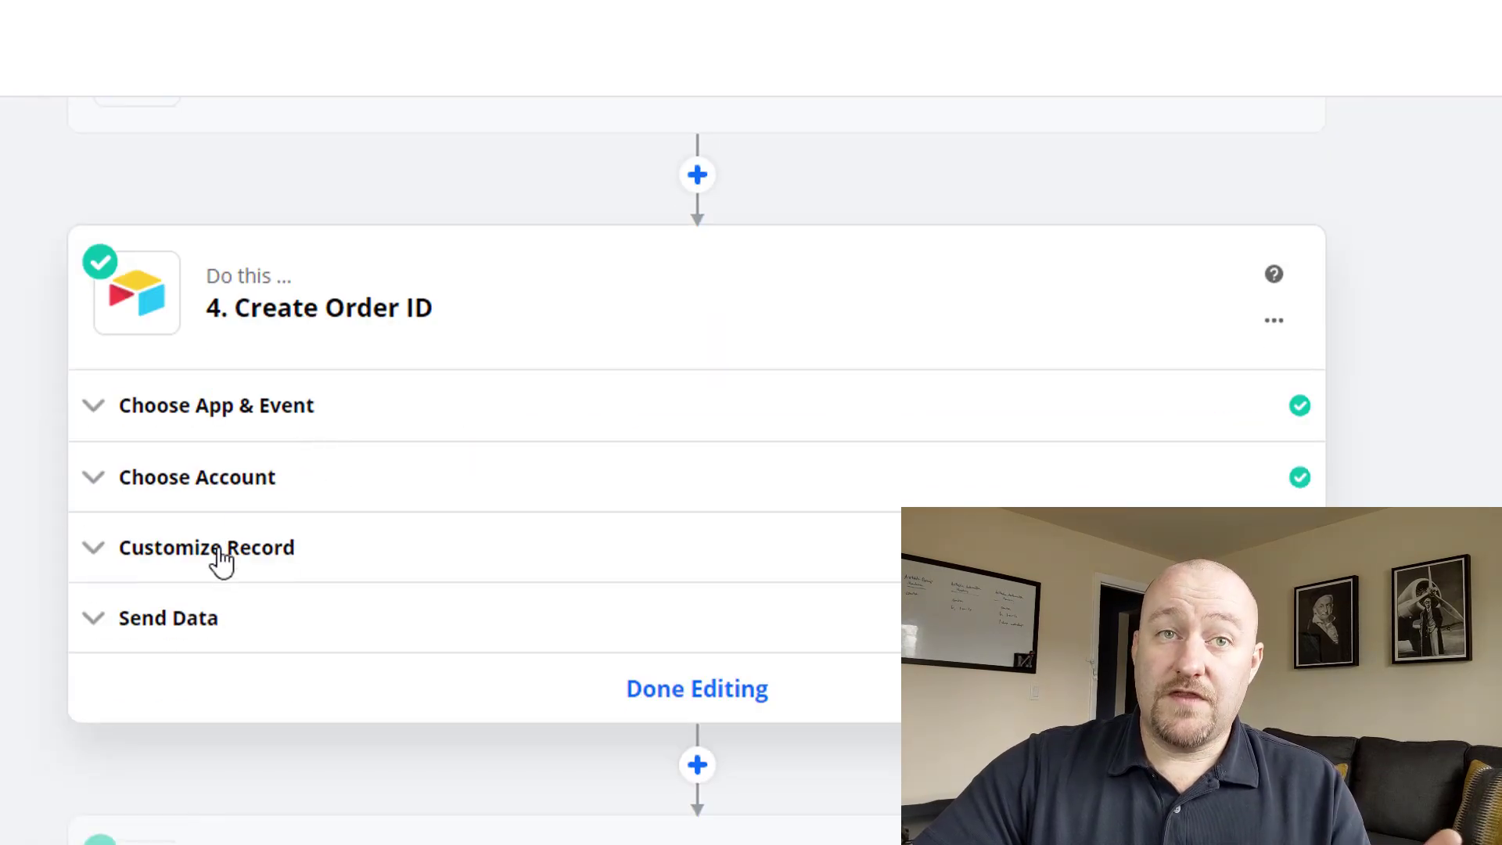
pyautogui.click(221, 559)
pyautogui.click(214, 484)
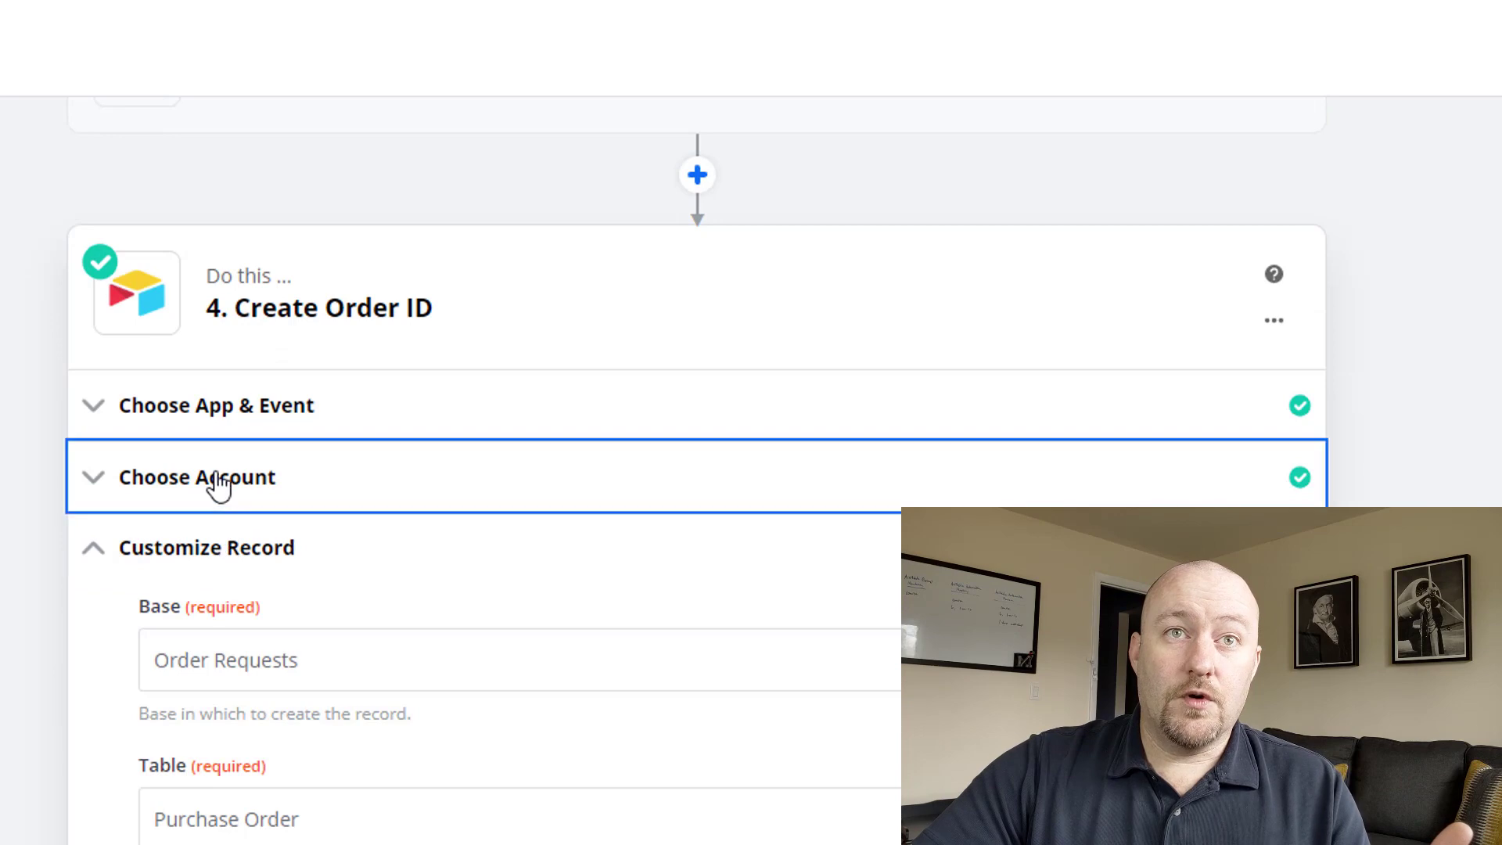
pyautogui.click(187, 828)
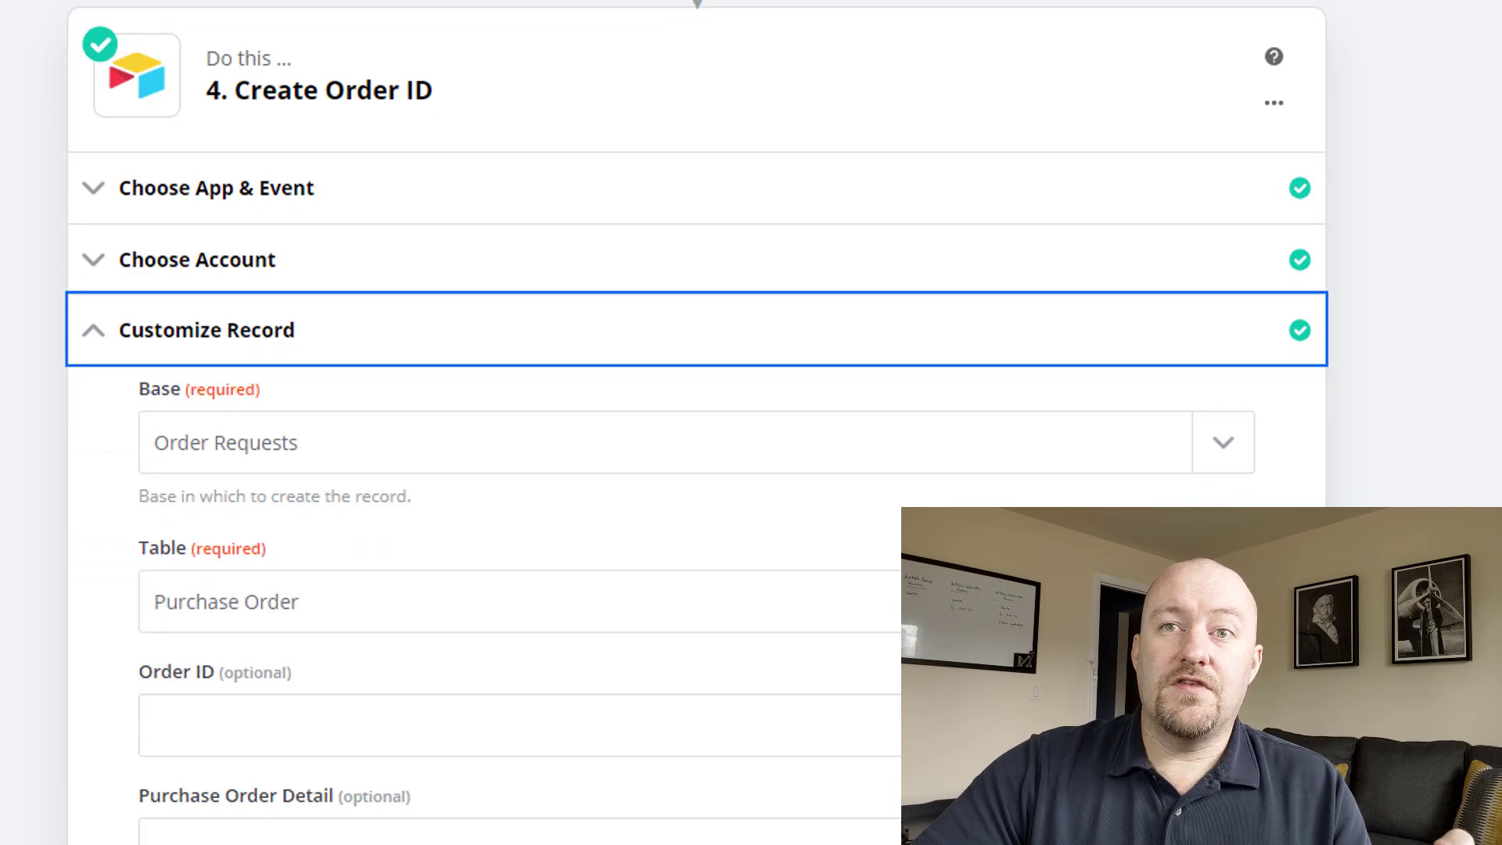
pyautogui.click(344, 604)
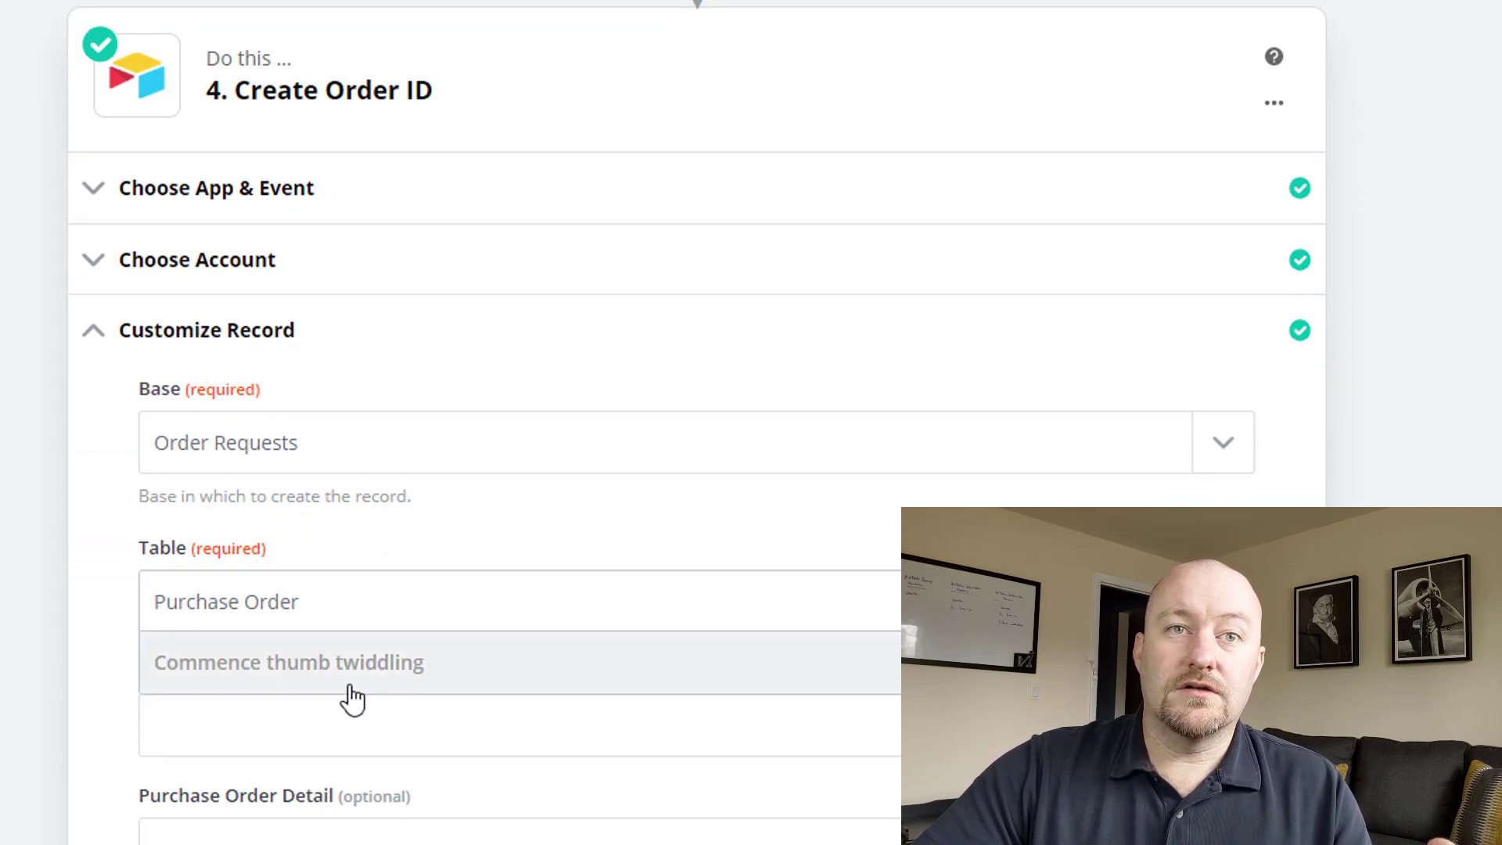
pyautogui.click(249, 782)
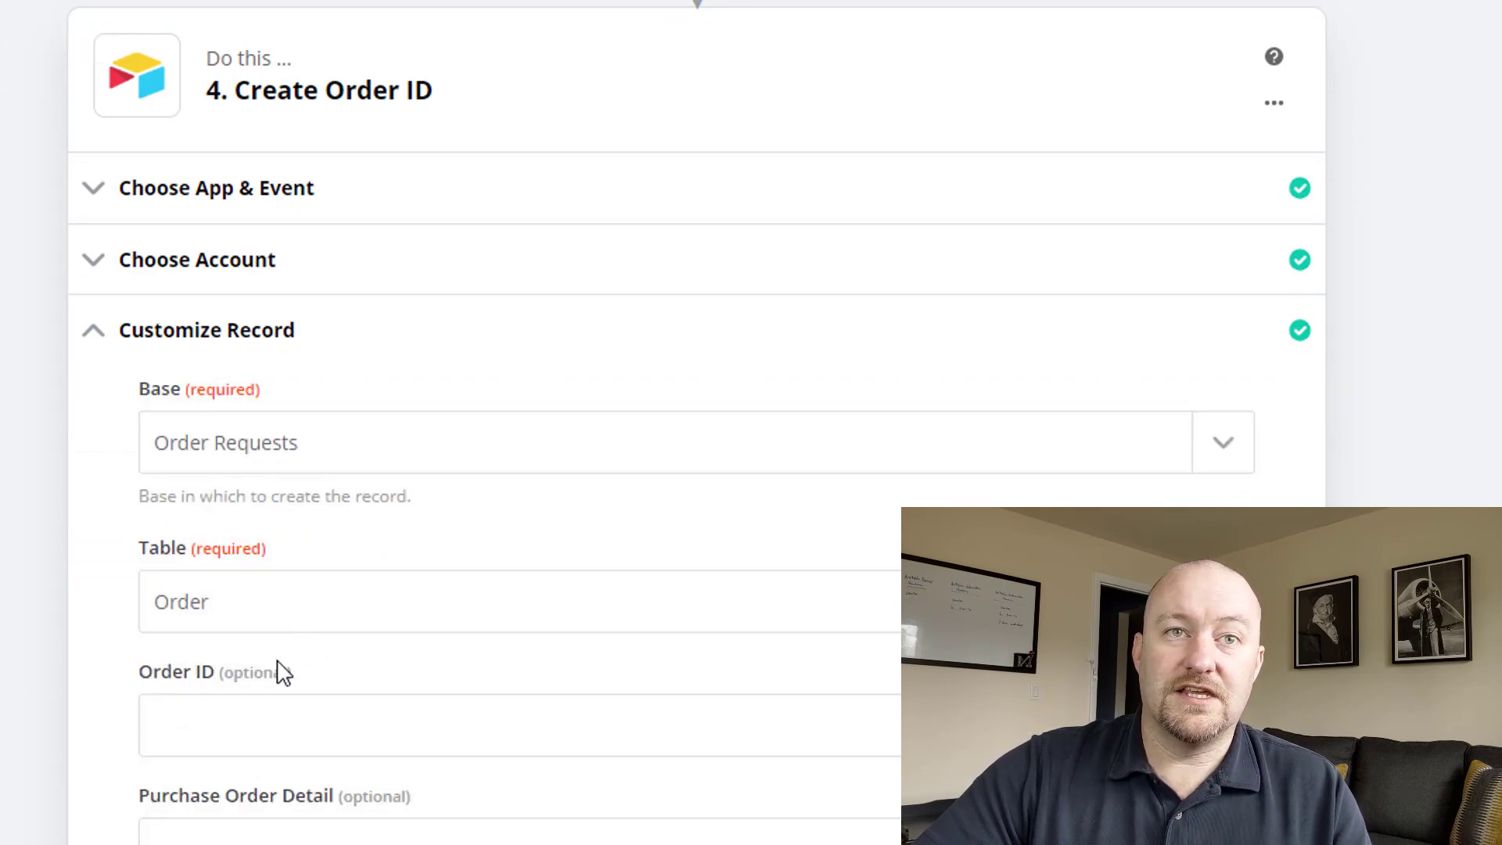
pyautogui.scroll(-7, 40, 553)
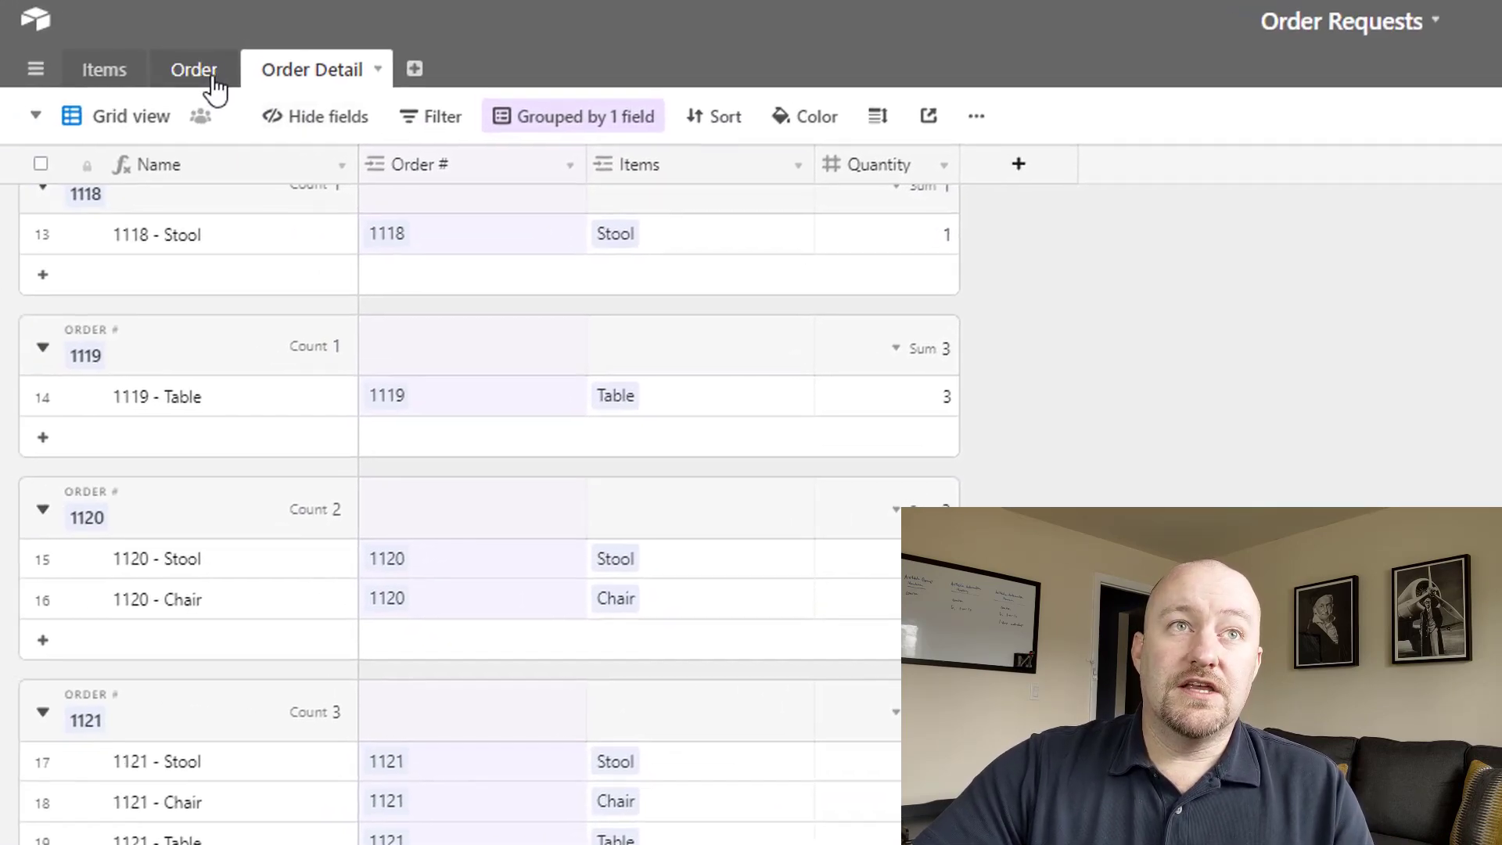
# In Airtable, add a blank record to the Order table and compare its Autonumber with the previous order's.
pyautogui.click(194, 70)
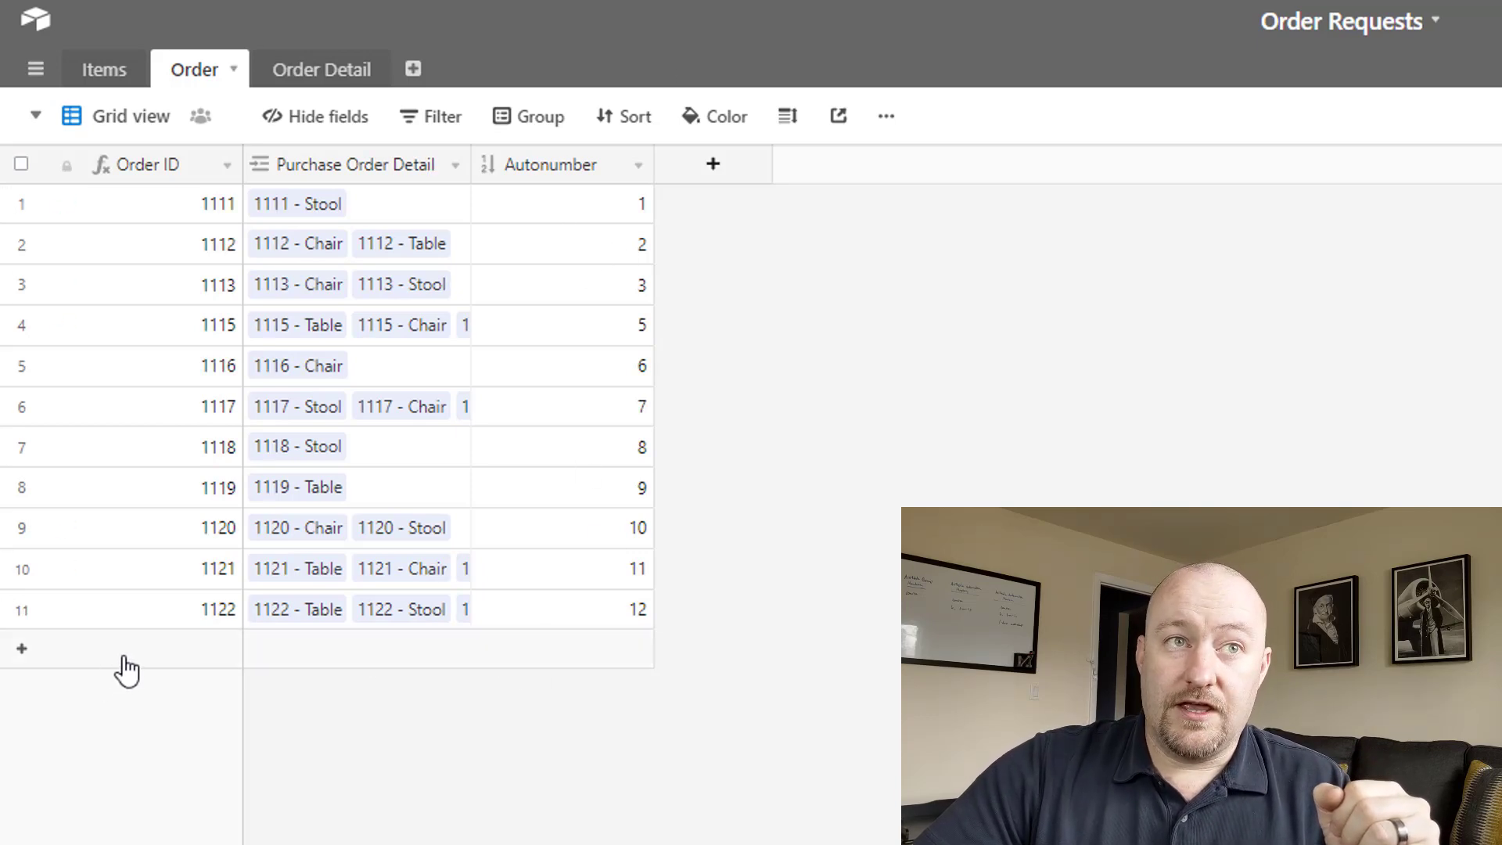
pyautogui.click(476, 662)
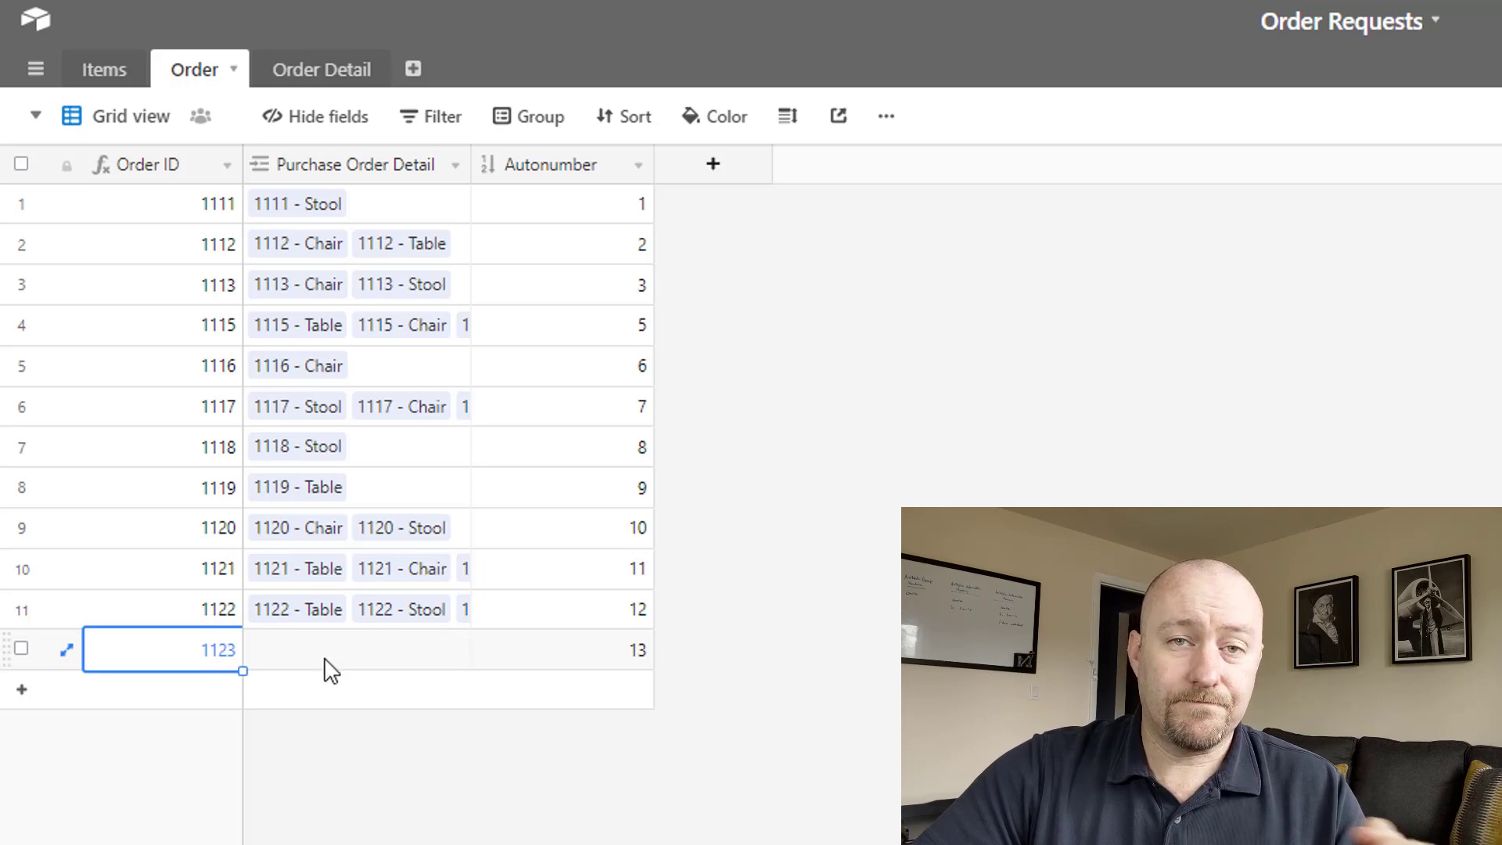
pyautogui.click(588, 654)
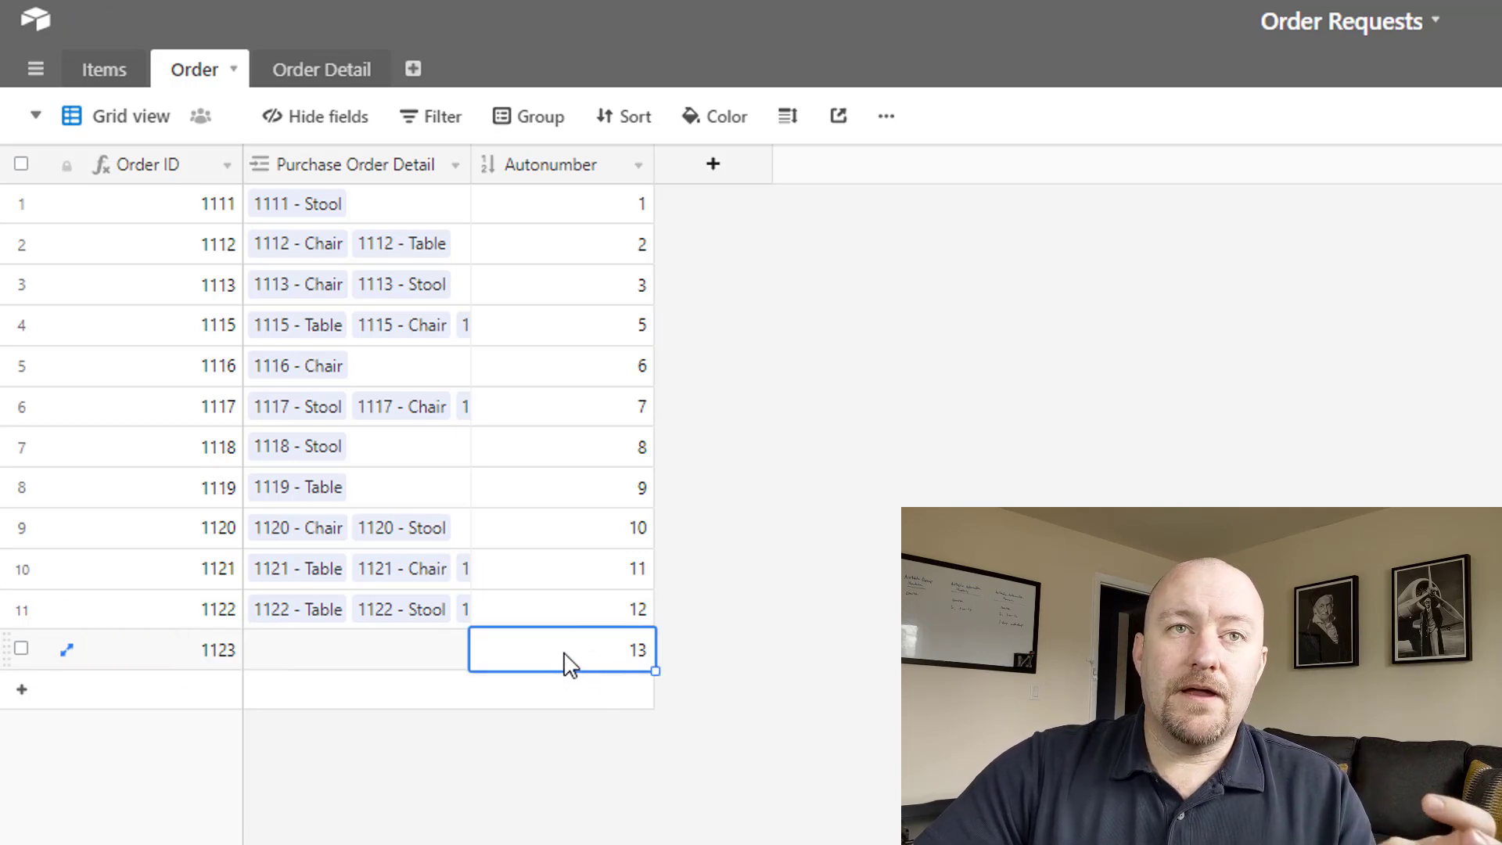
pyautogui.click(577, 615)
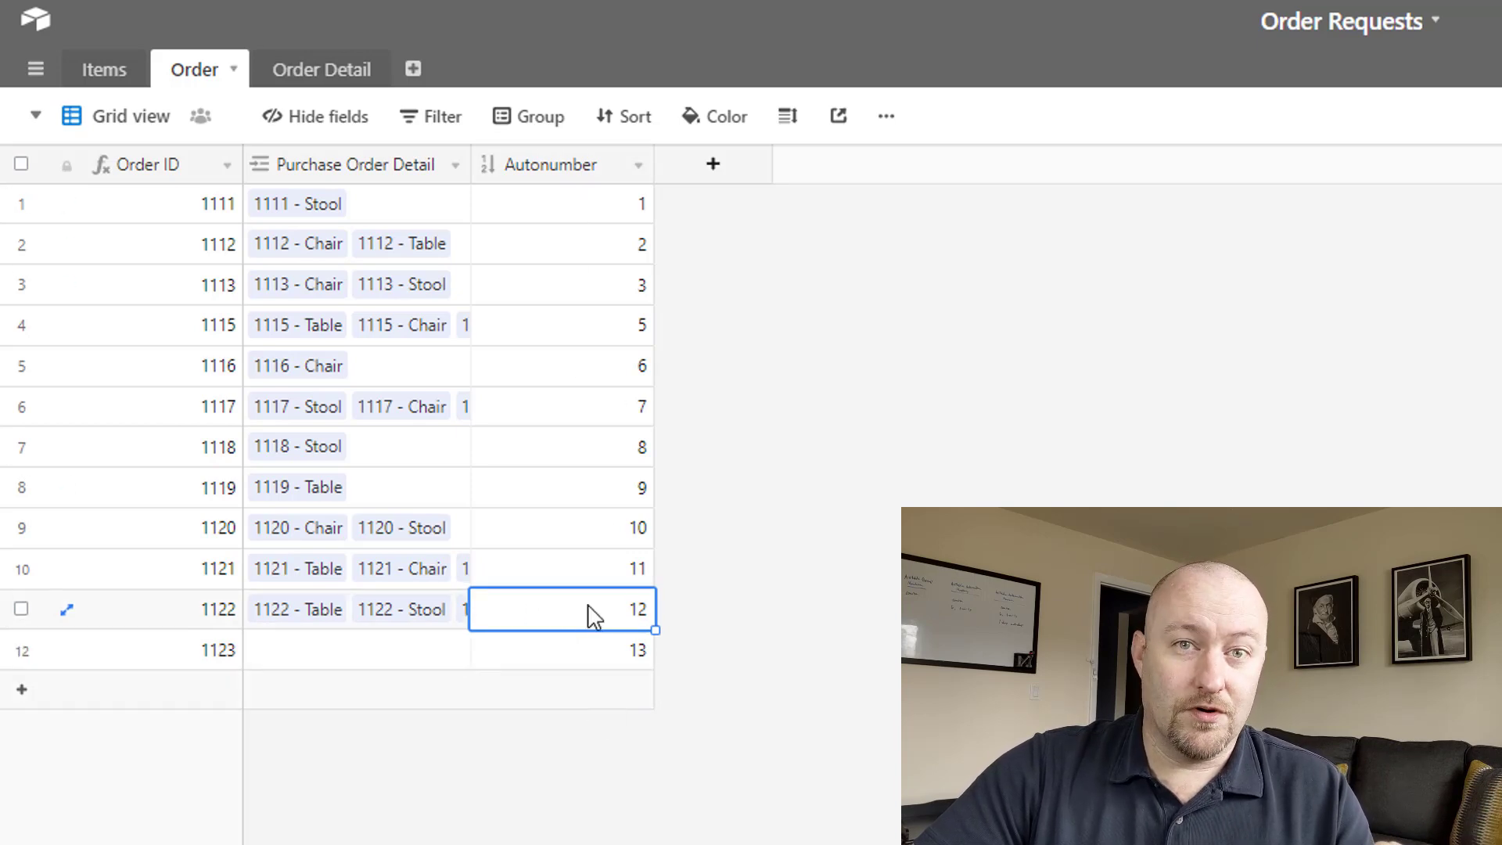
pyautogui.click(583, 661)
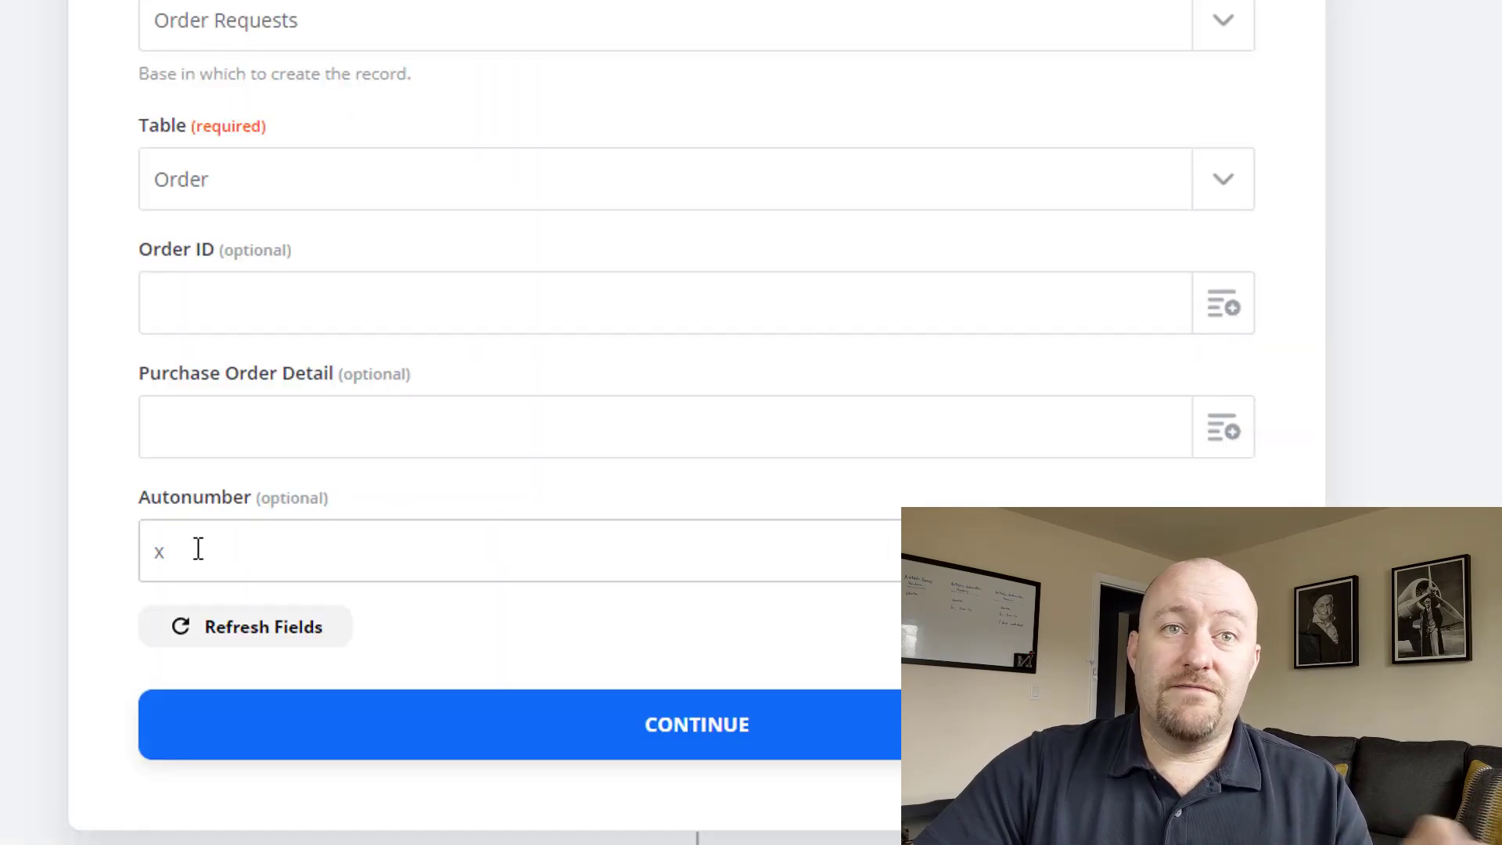
# Return to the Zapier workflow and examine the placeholder x in the Autonumber field of the Create Order ID step.
pyautogui.moveTo(198, 549); pyautogui.dragTo(141, 565)
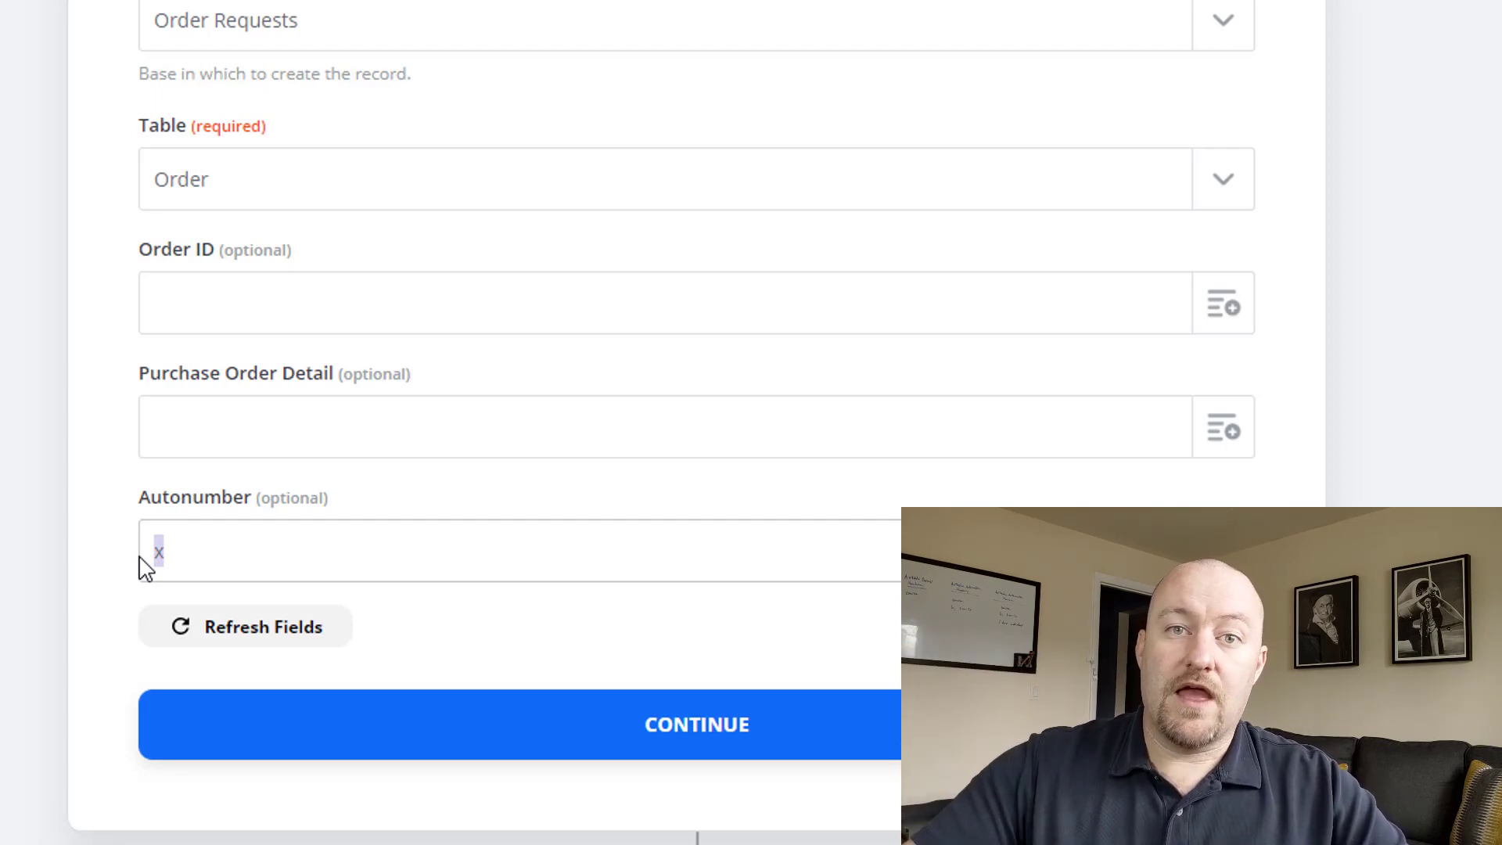
pyautogui.click(88, 435)
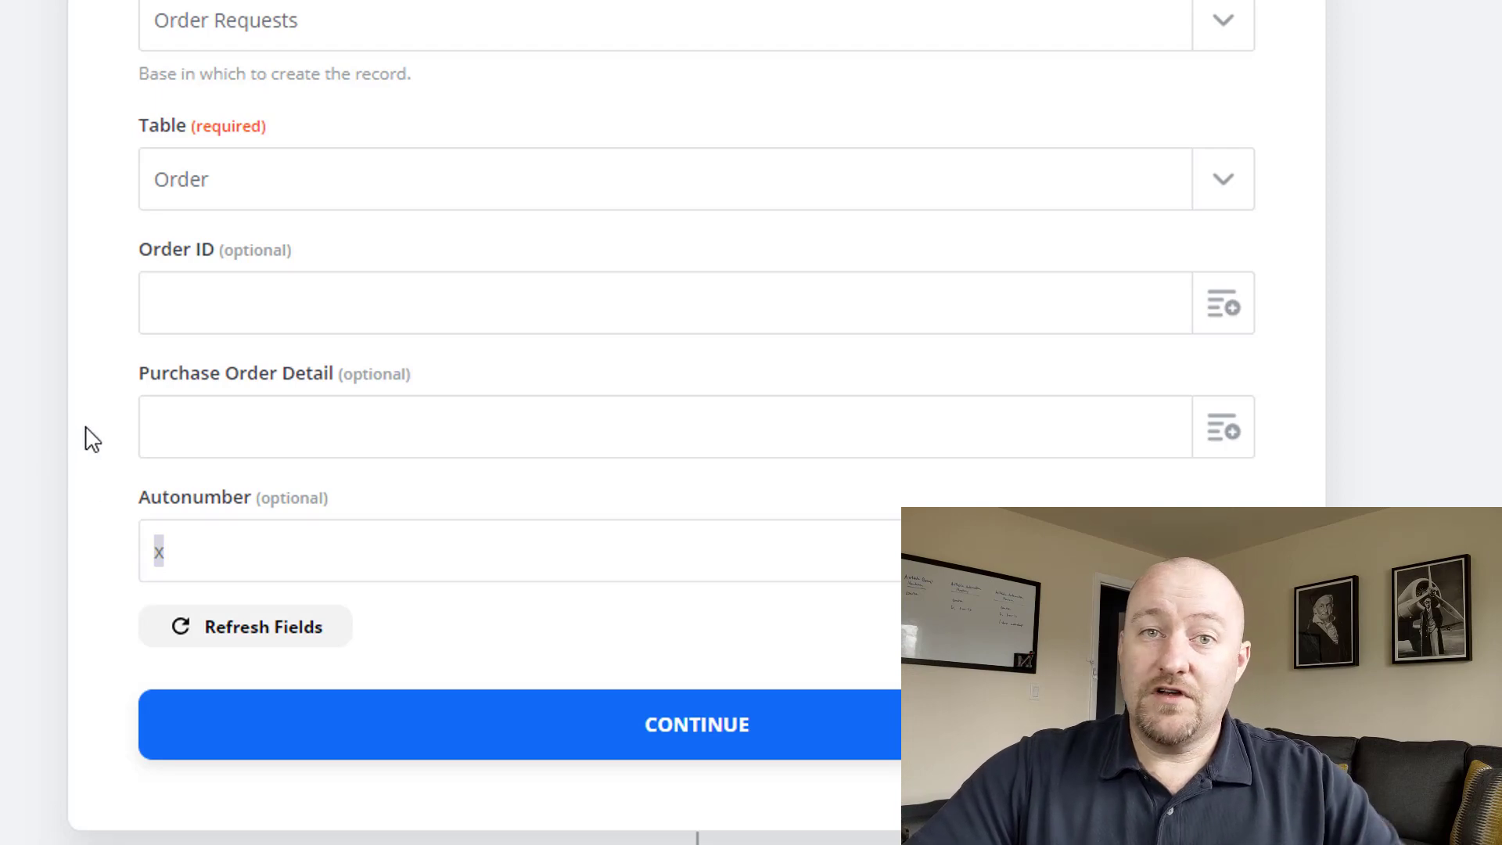
pyautogui.click(259, 560)
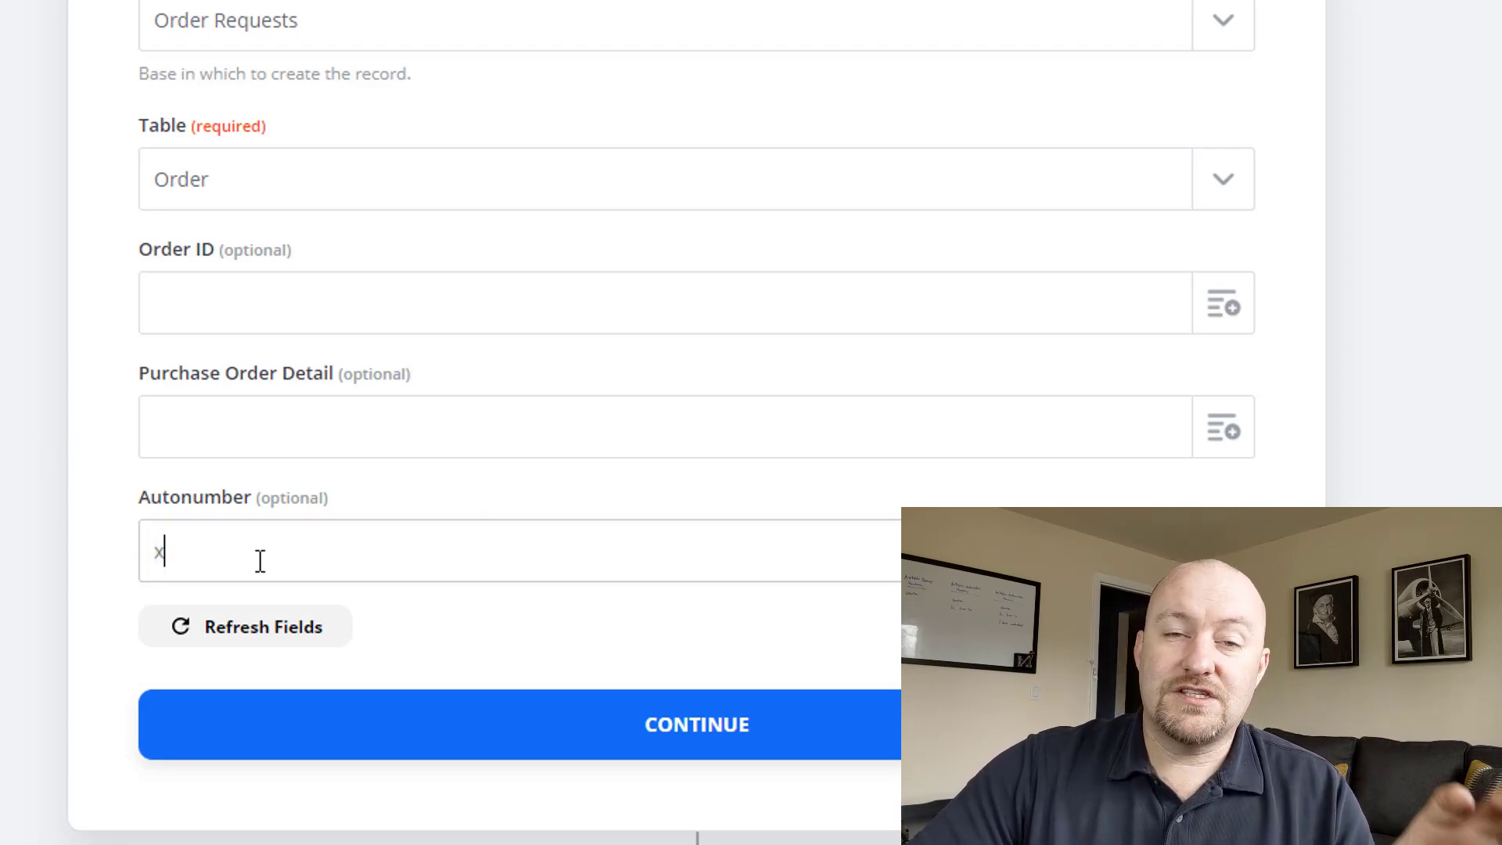
pyautogui.moveTo(178, 558); pyautogui.dragTo(134, 570)
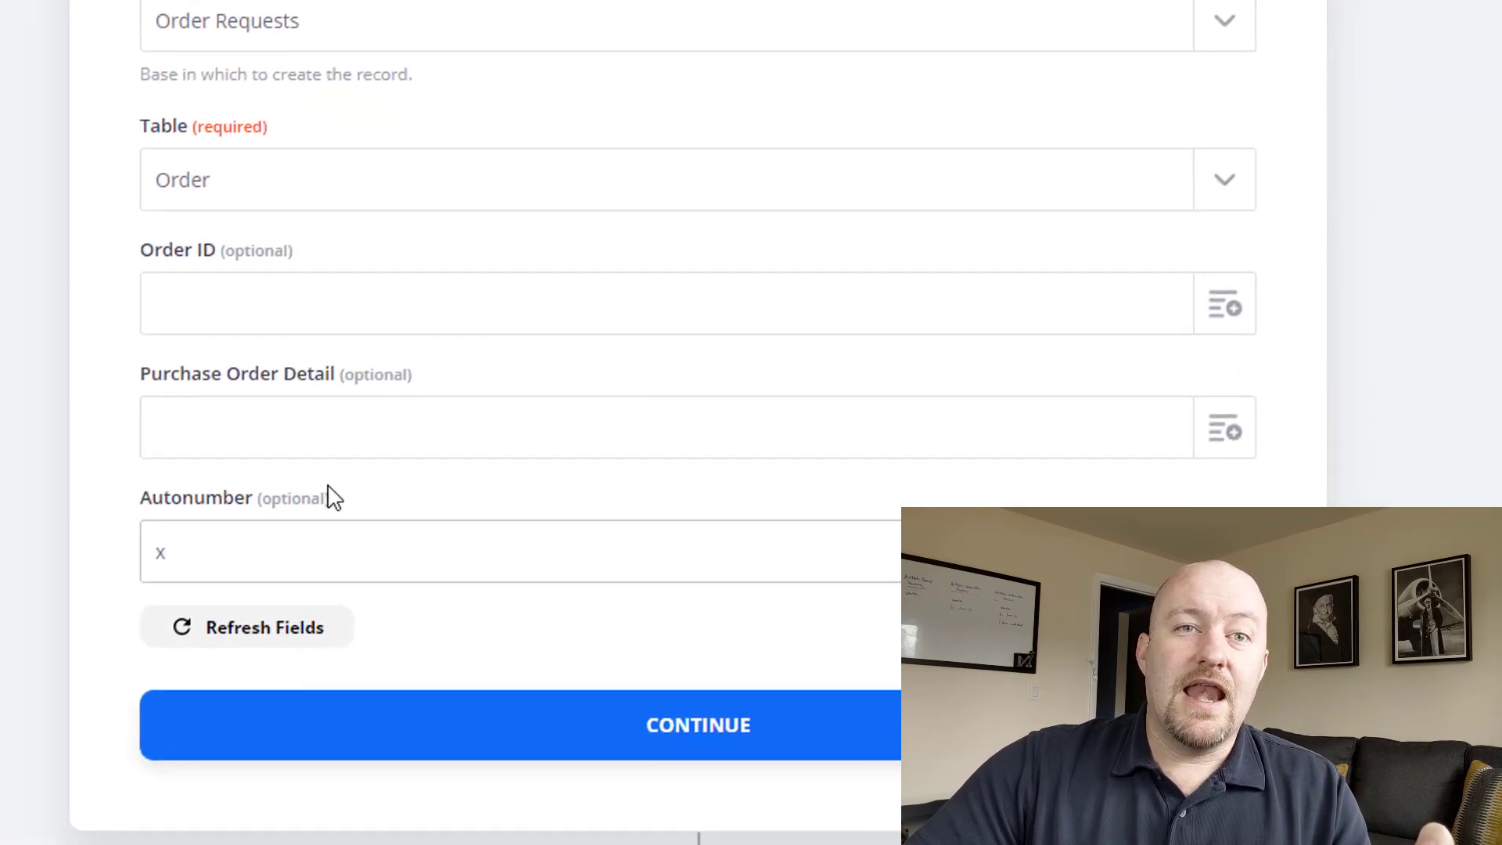
# Open the Create Detail #1 step and examine its table, Items, Purchase Order and Quantity mappings.
pyautogui.scroll(-4, 325, 547)
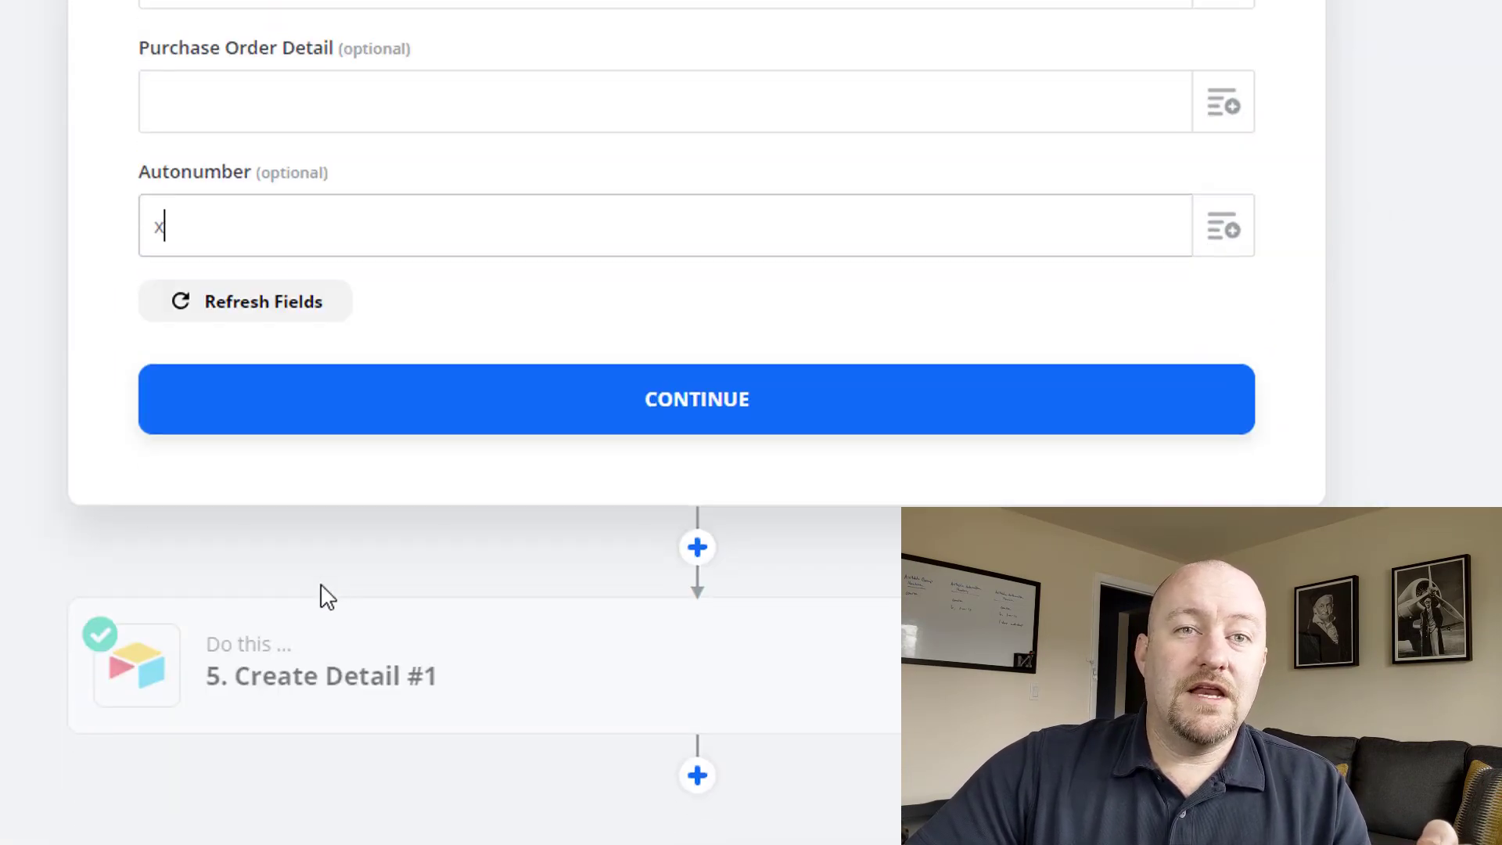
pyautogui.click(298, 688)
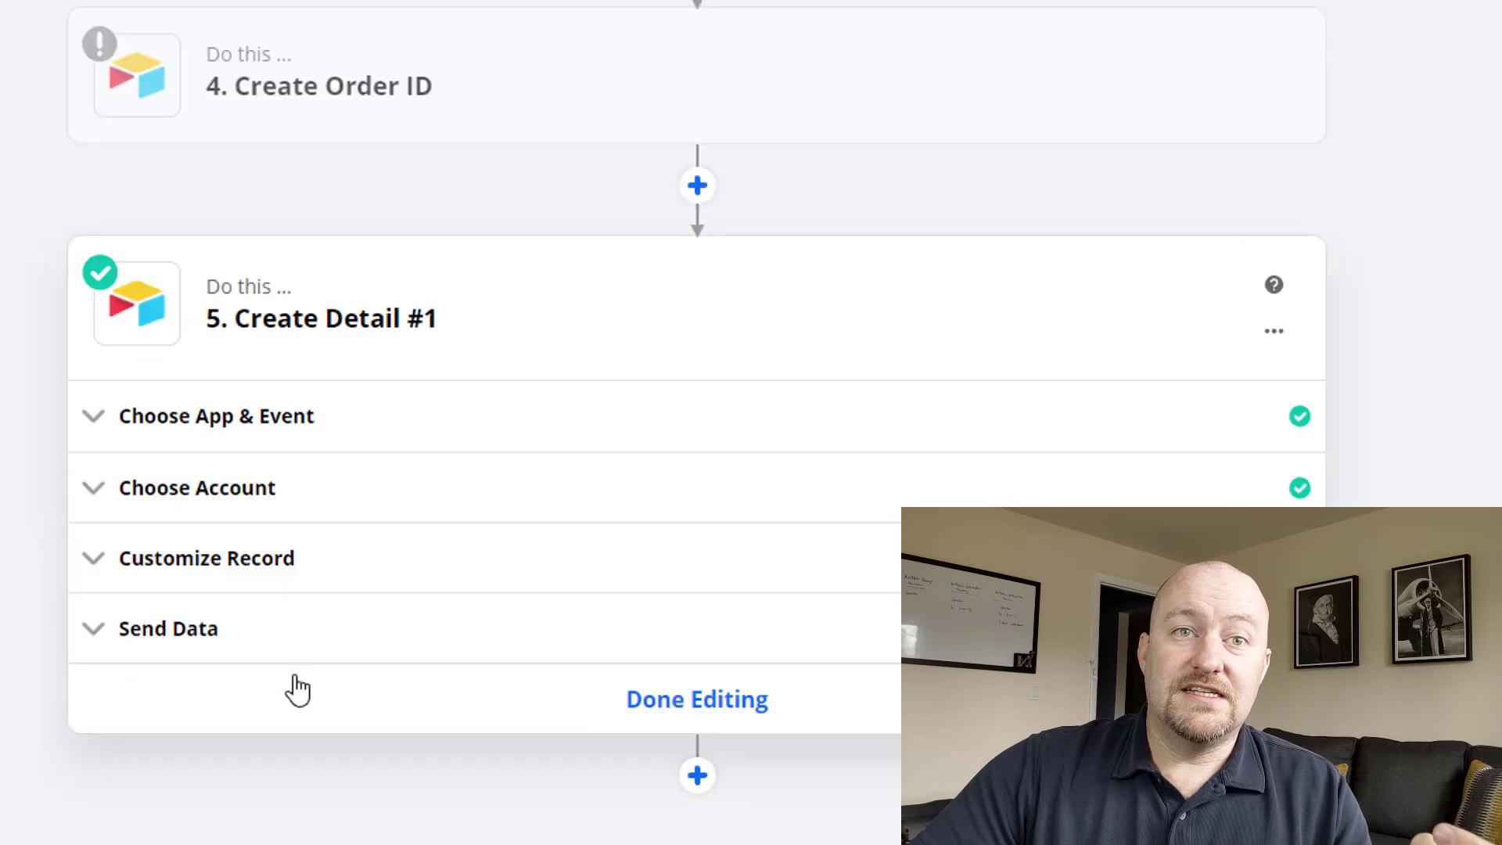
pyautogui.click(164, 578)
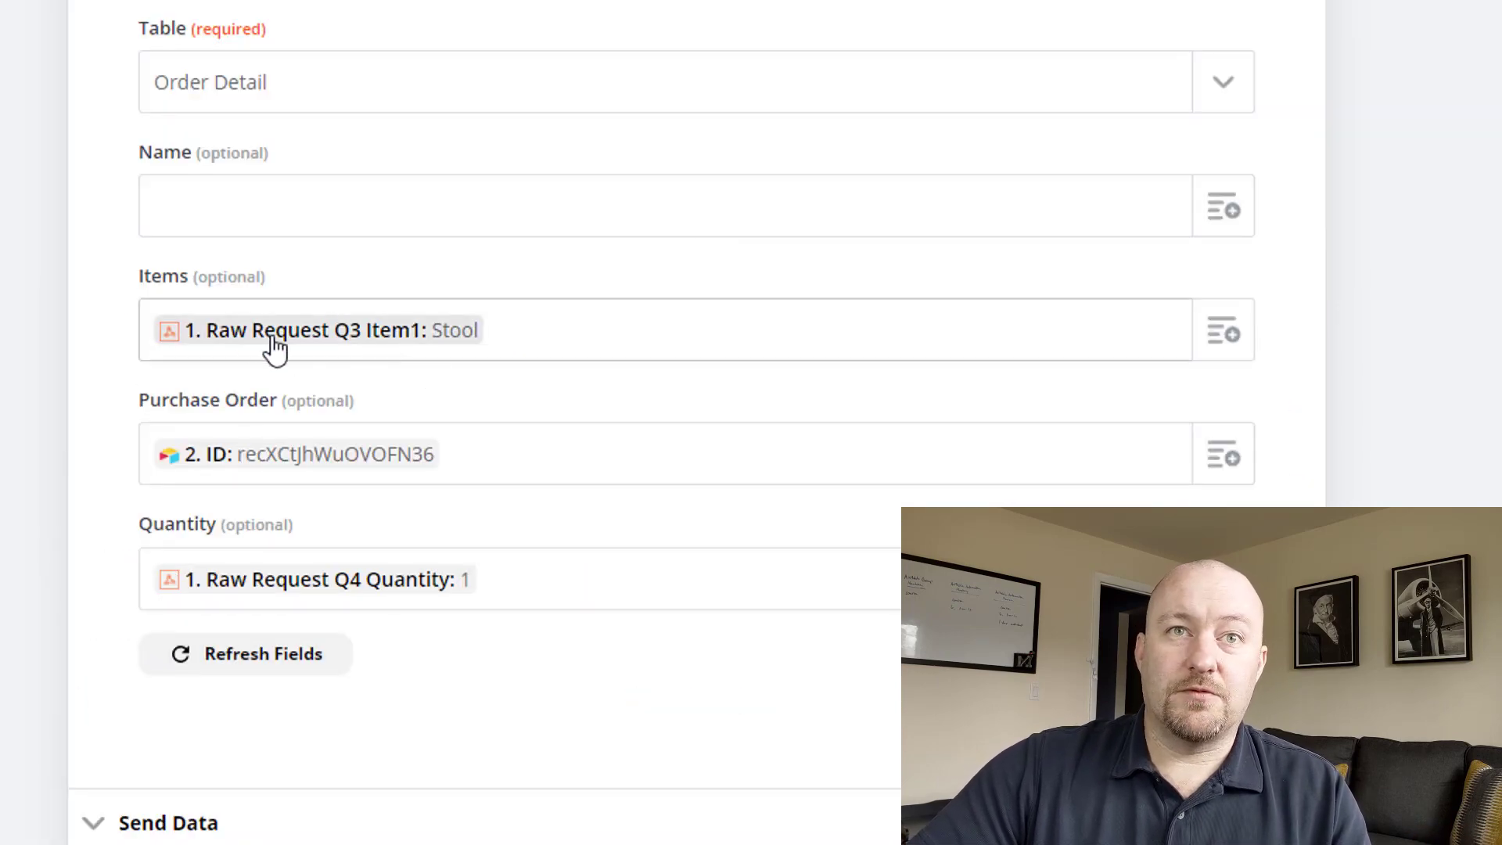
pyautogui.scroll(2, 296, 493)
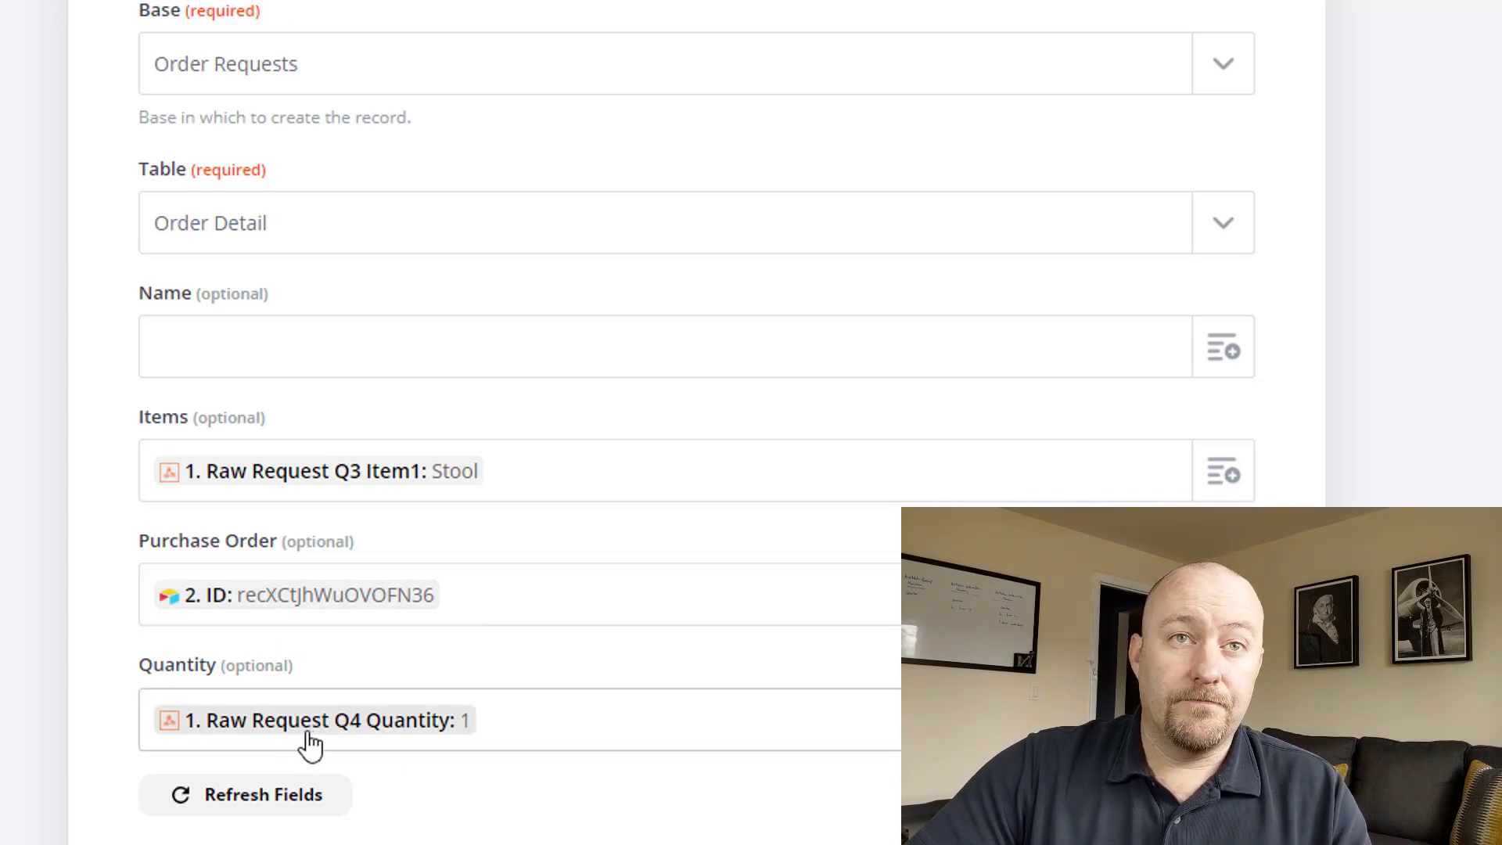
pyautogui.scroll(-2, 293, 688)
# Switch the workflow view from the SKU Count: 1 path to the SKU Count: 3 path.
pyautogui.scroll(2, 27, 444)
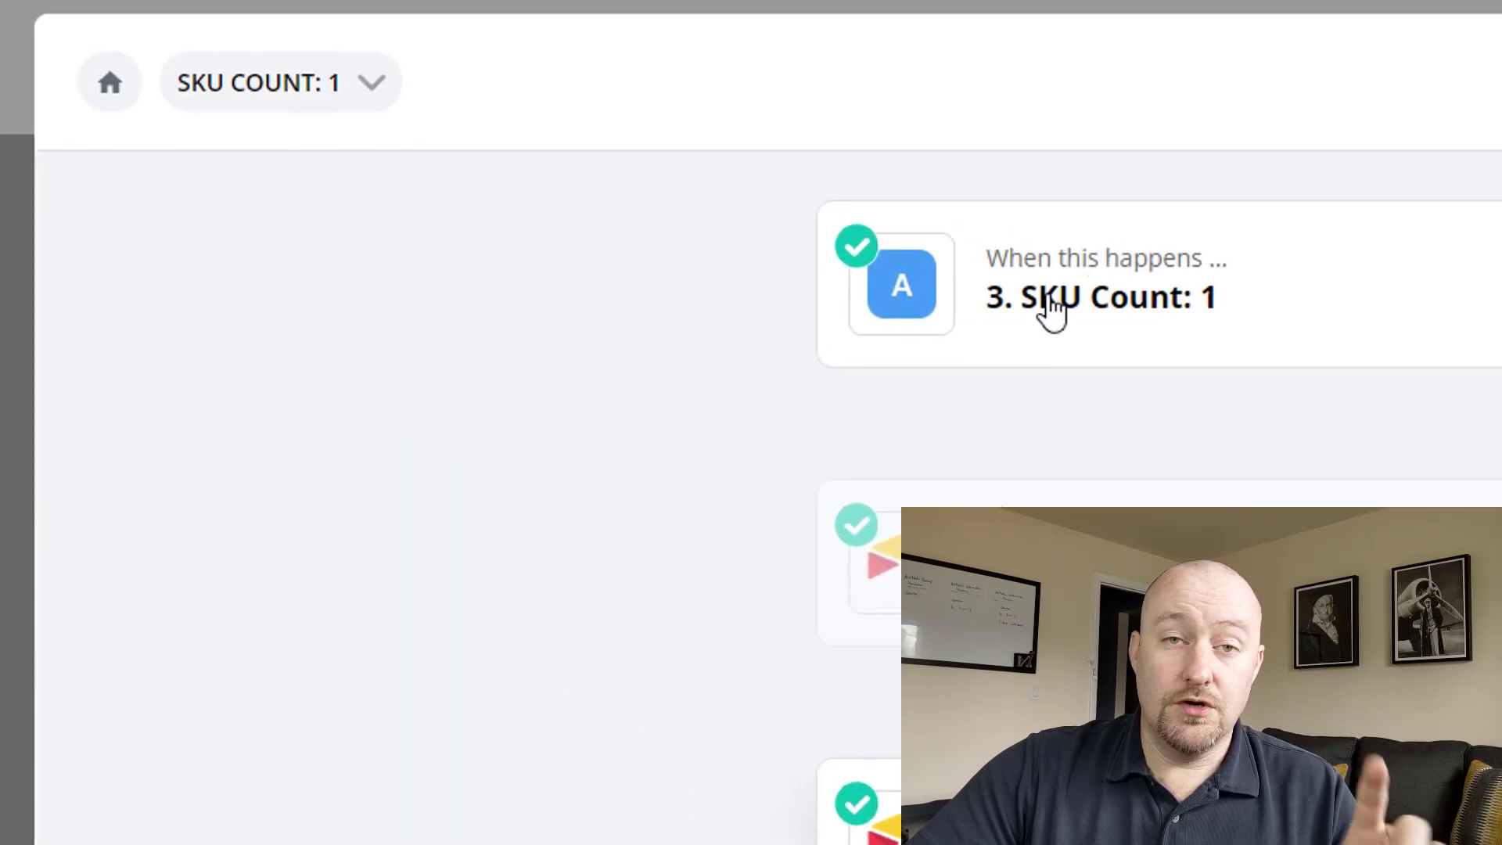
pyautogui.click(342, 93)
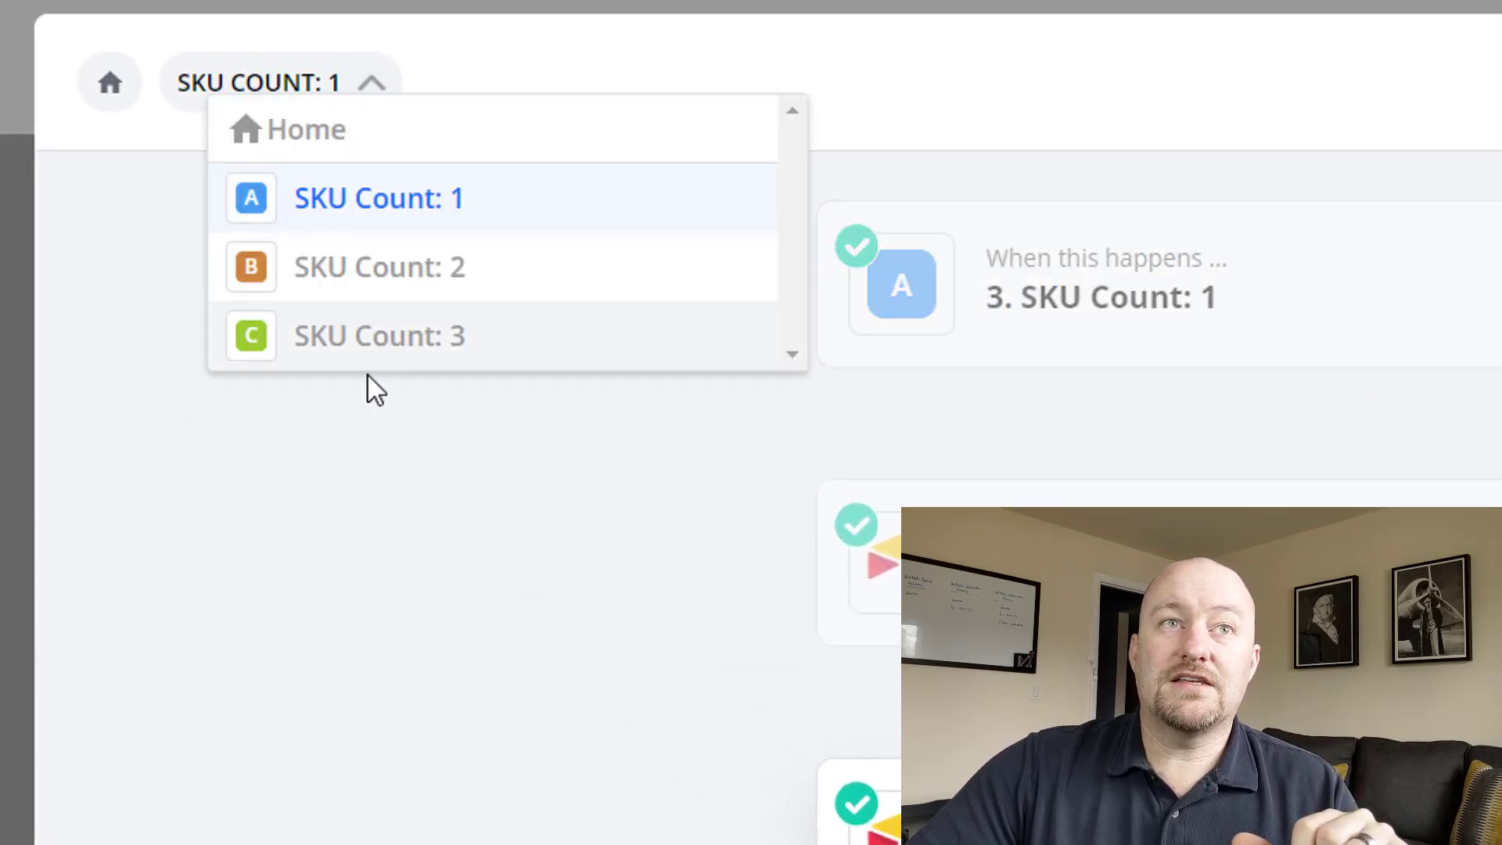
pyautogui.click(363, 336)
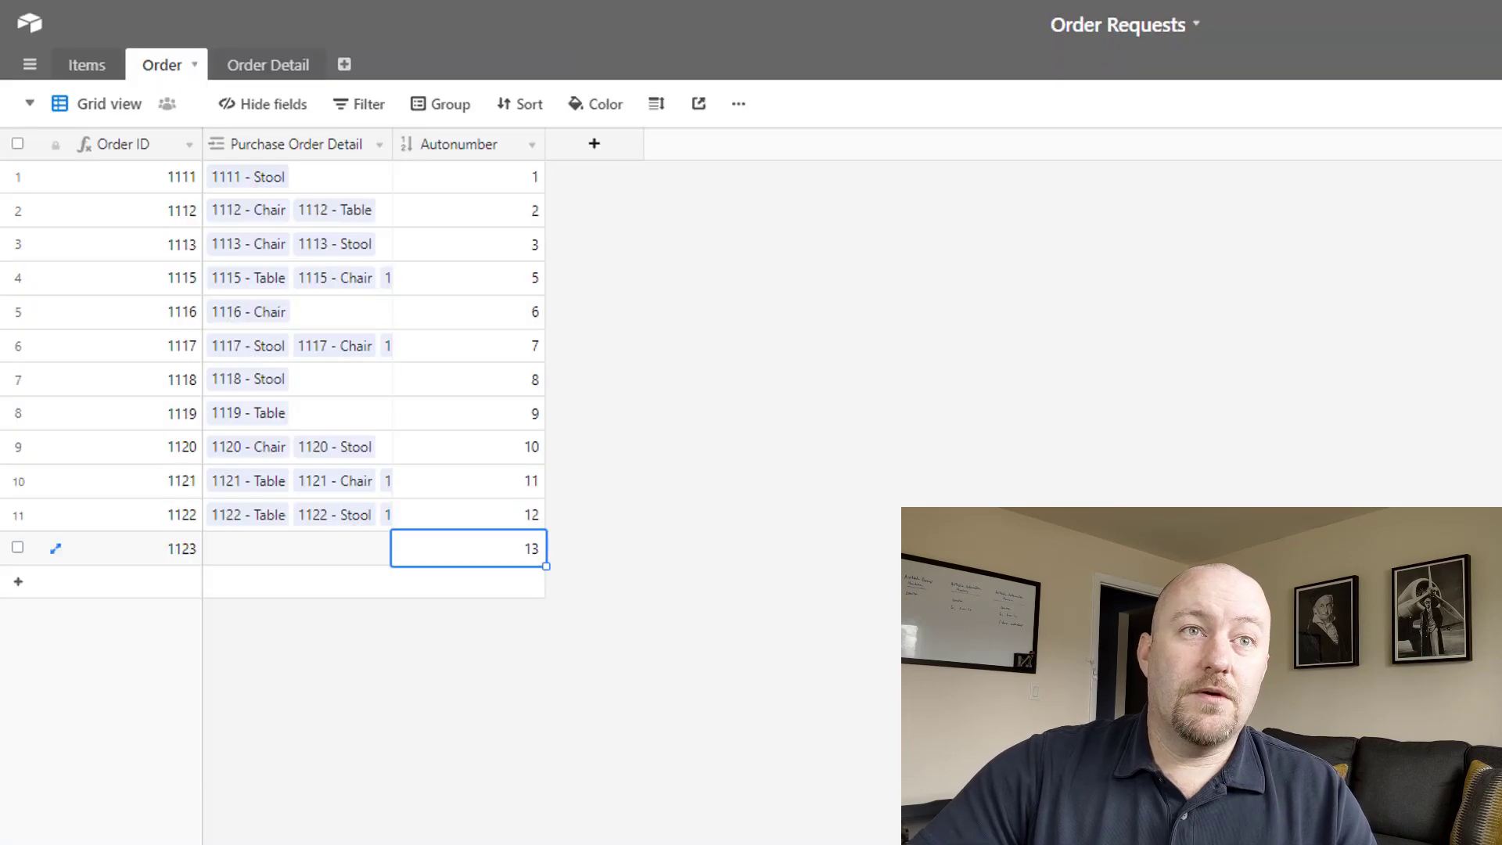
# Delete the blank order record 1123 from the Order table in Airtable.
pyautogui.click(17, 548)
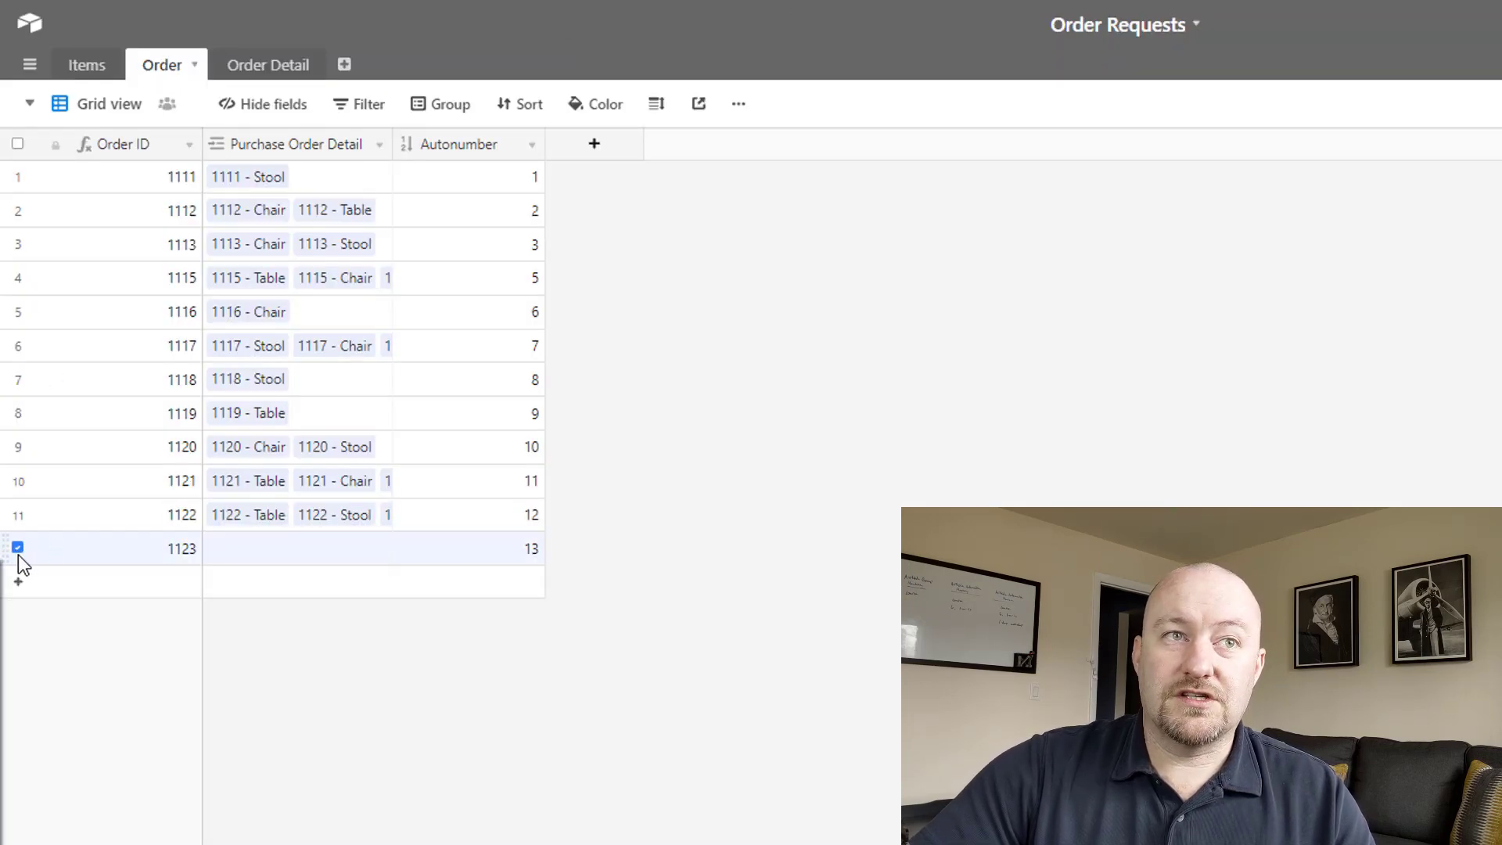
pyautogui.rightClick(14, 557)
pyautogui.click(101, 805)
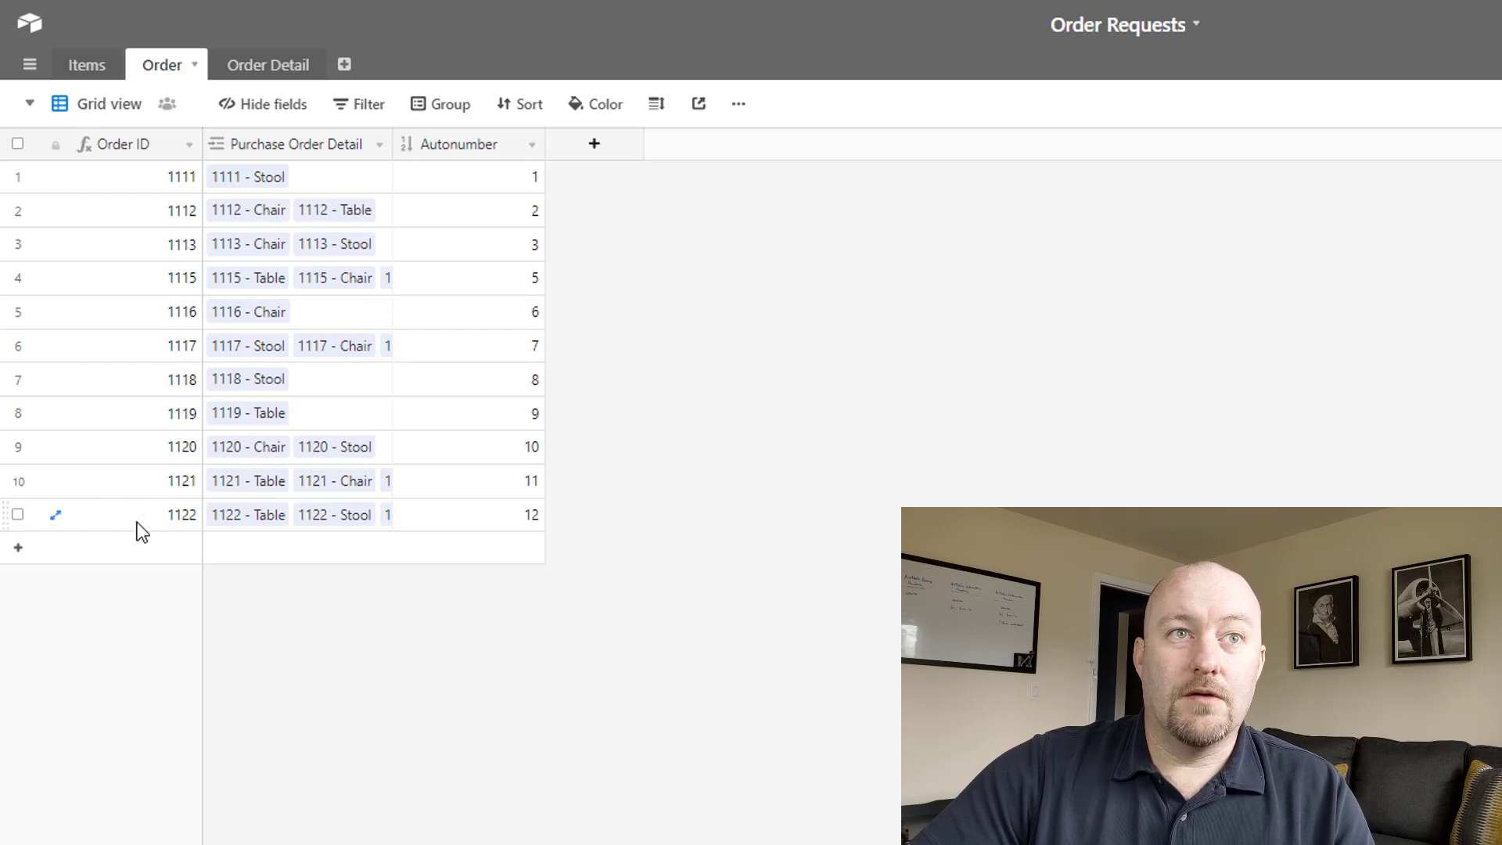
# Check order 1122 in the Order table and open the Order Detail table.
pyautogui.click(130, 515)
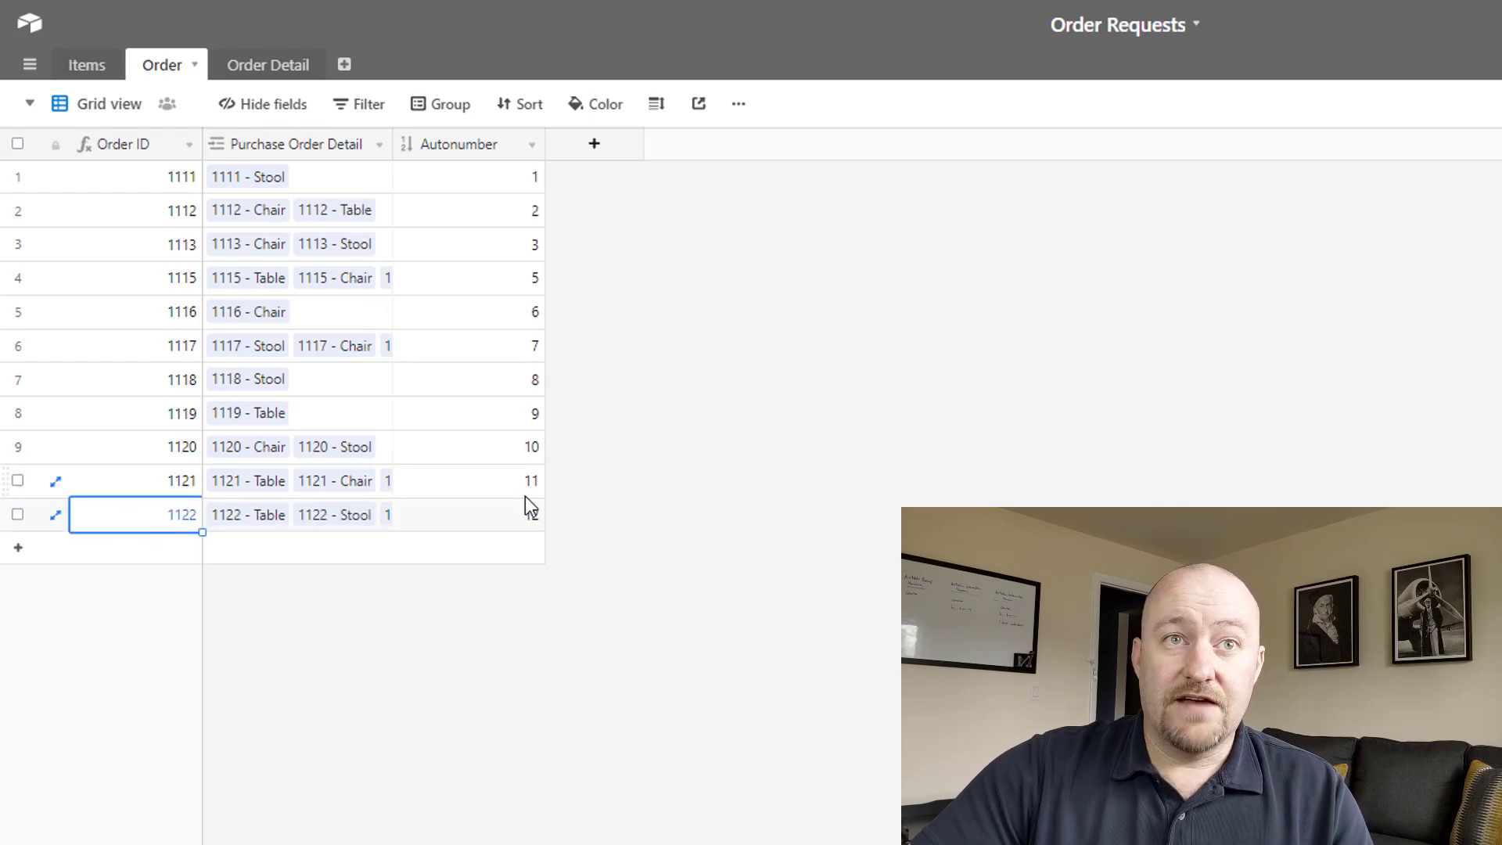
pyautogui.click(276, 69)
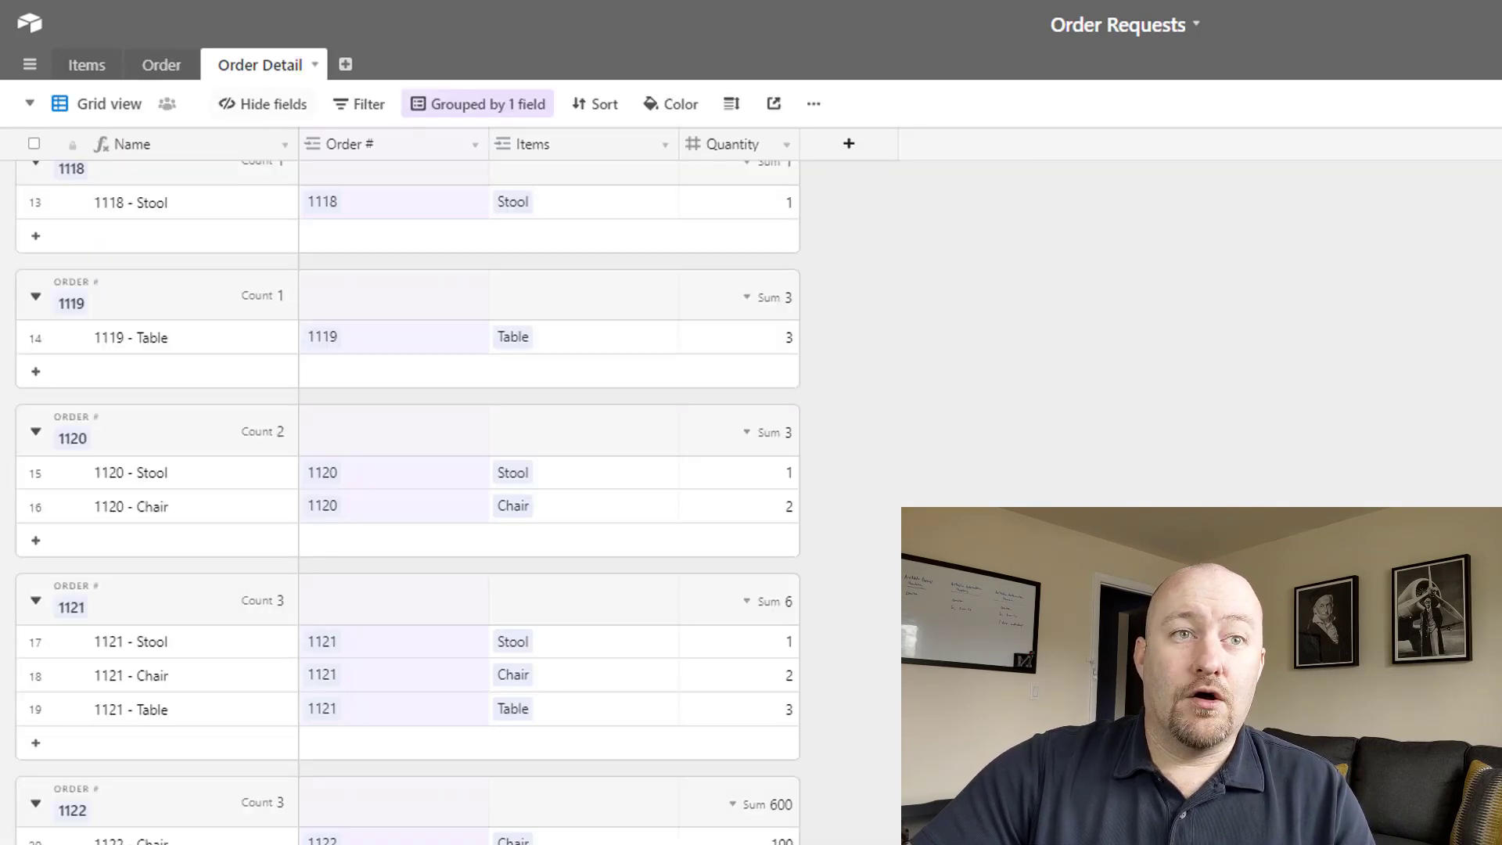
# Submit a two-SKU order for 3 stools and 4 tables through the JotForm order form.
pyautogui.scroll(-1, 407, 501)
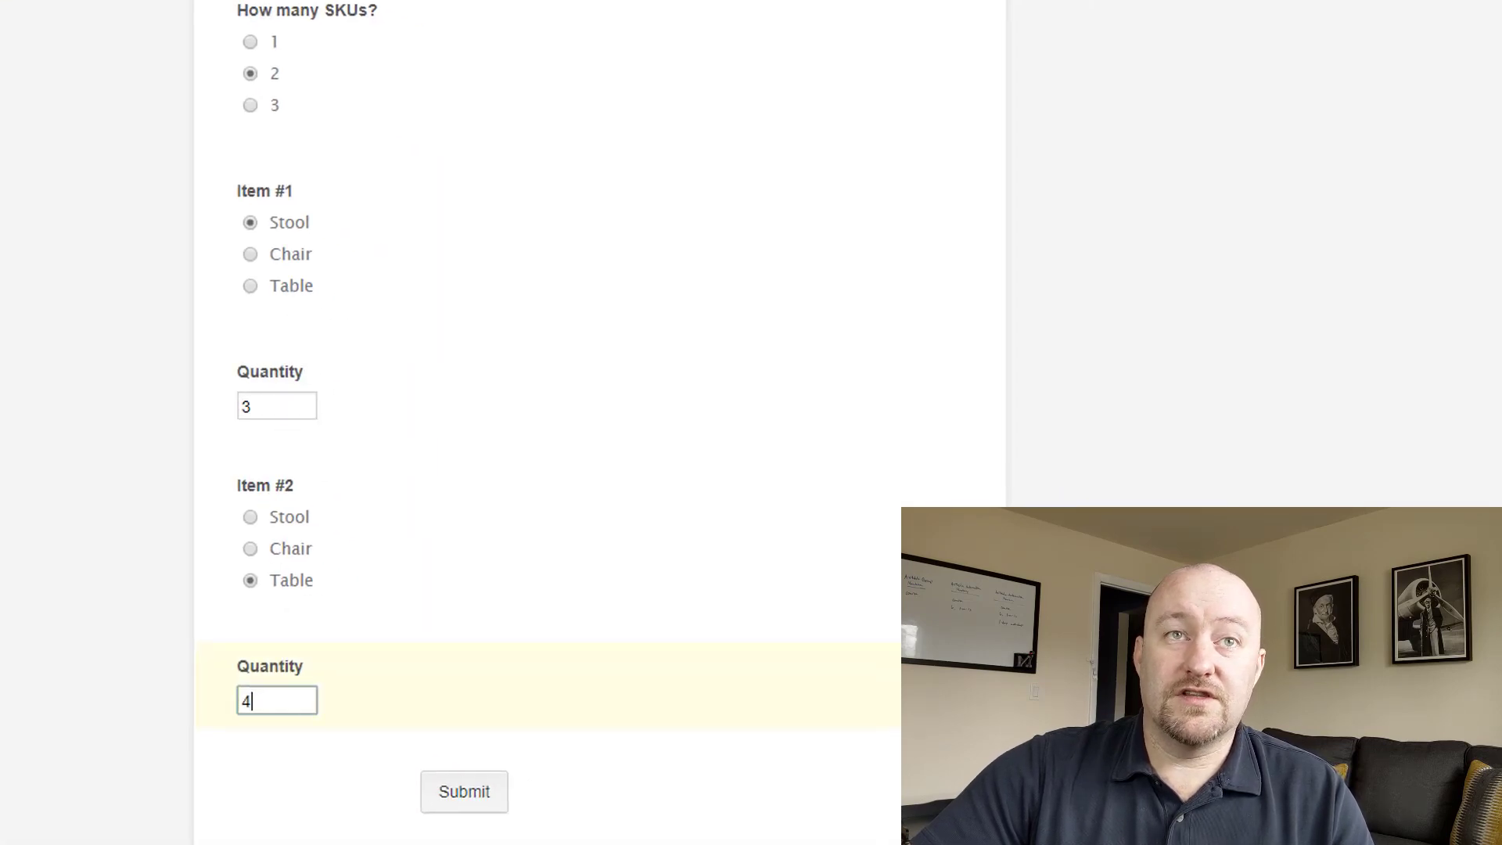
pyautogui.click(423, 779)
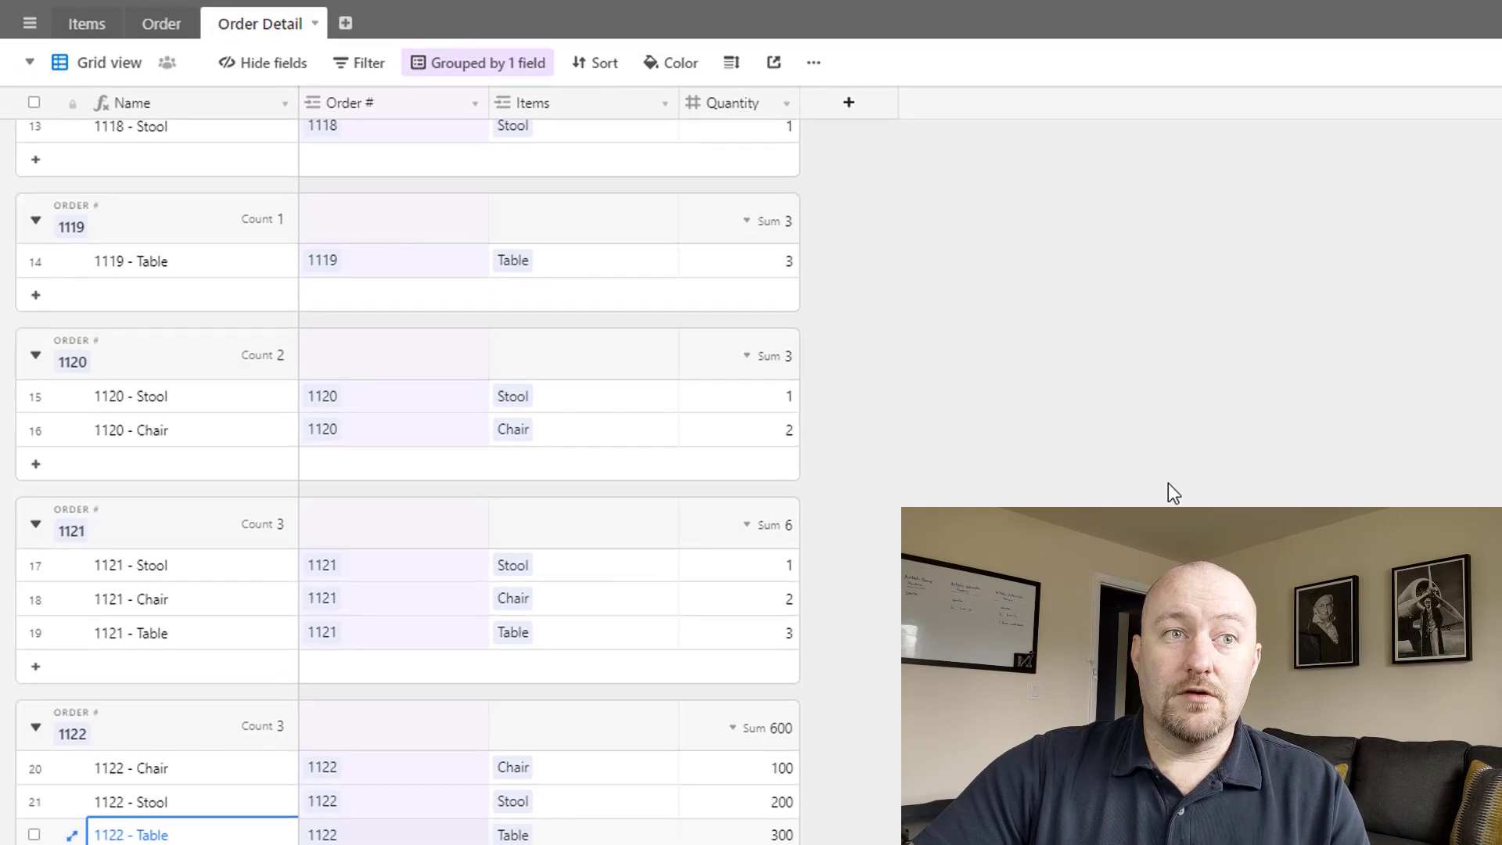
# Check the newest order in Airtable's Order table and its stool and table lines in the Order Detail table.
pyautogui.click(168, 26)
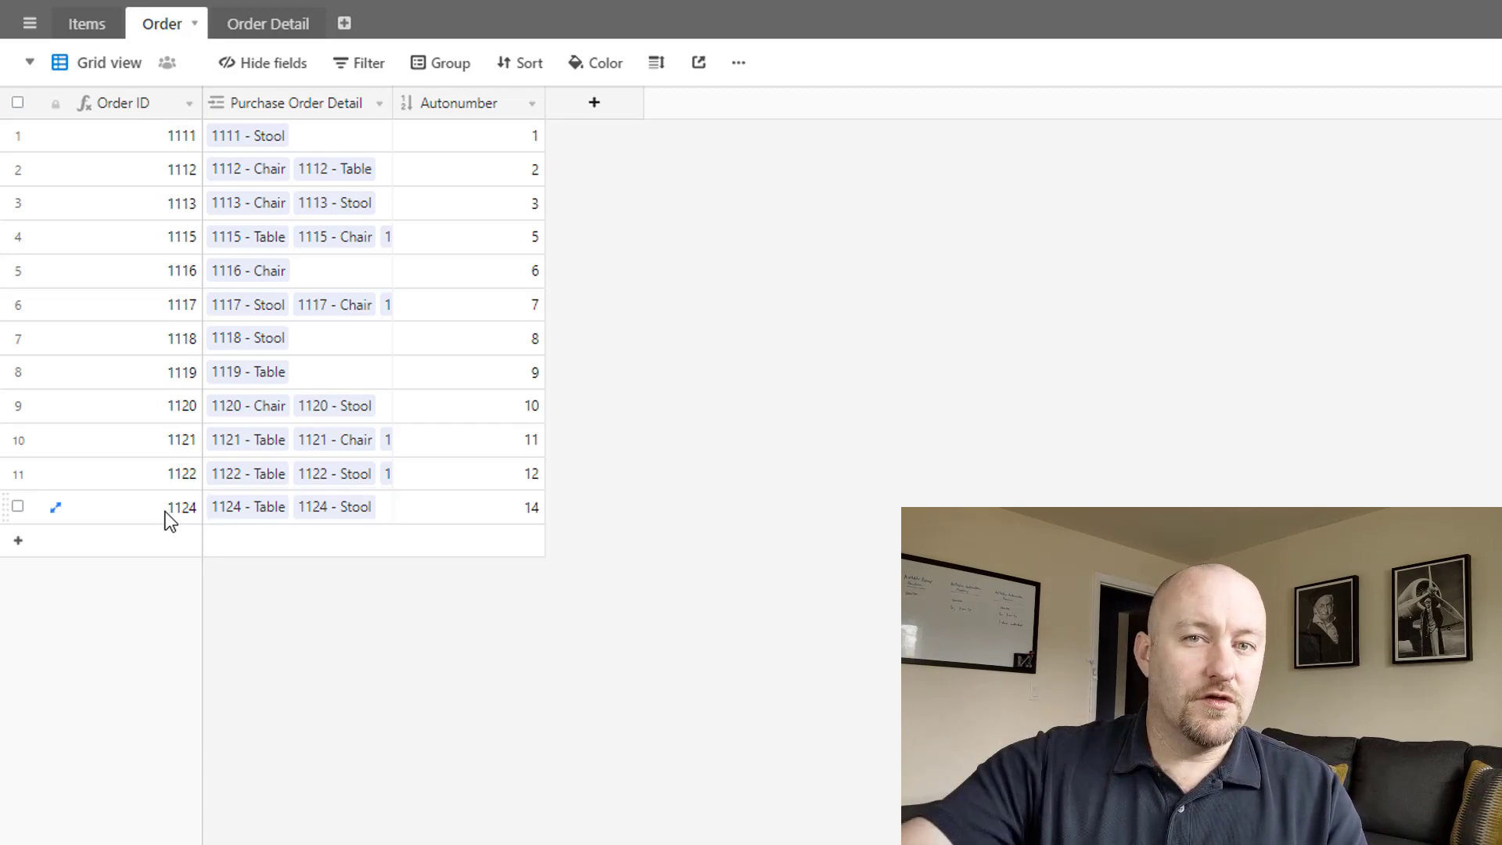
pyautogui.click(167, 515)
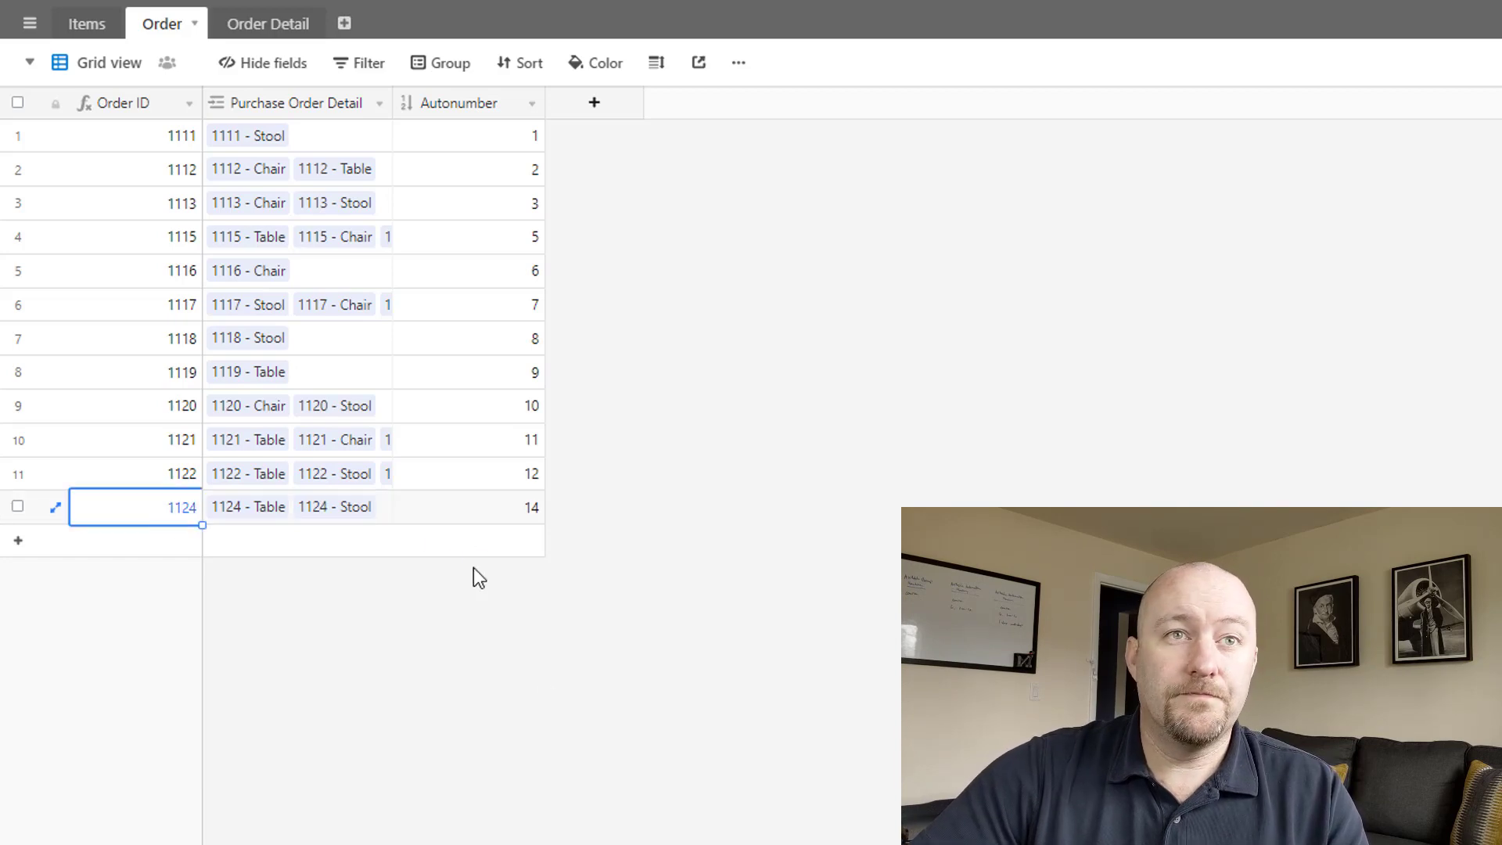
pyautogui.click(289, 30)
pyautogui.scroll(-3, 798, 704)
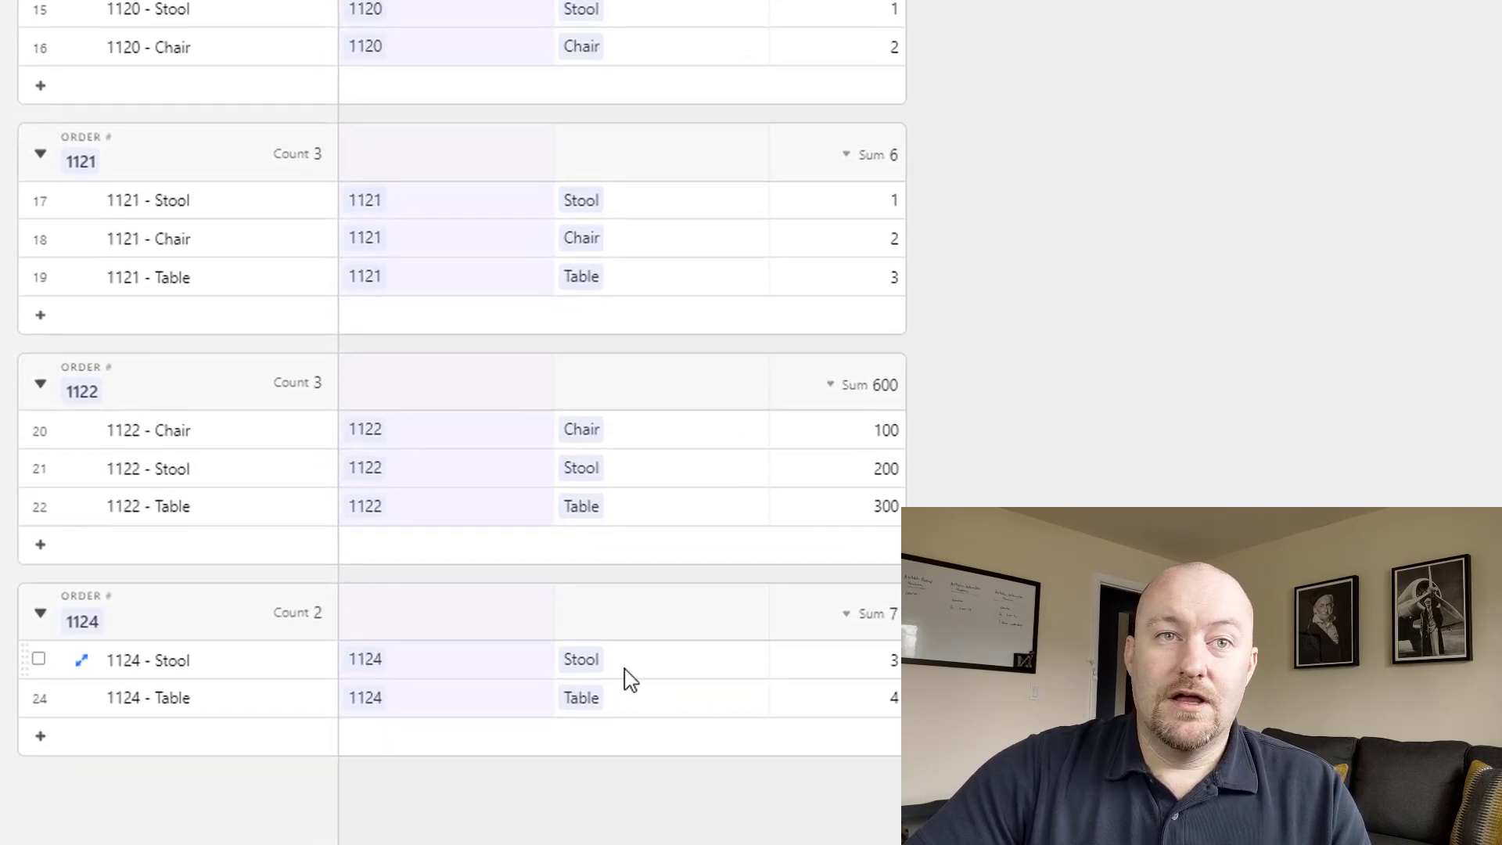
pyautogui.click(868, 708)
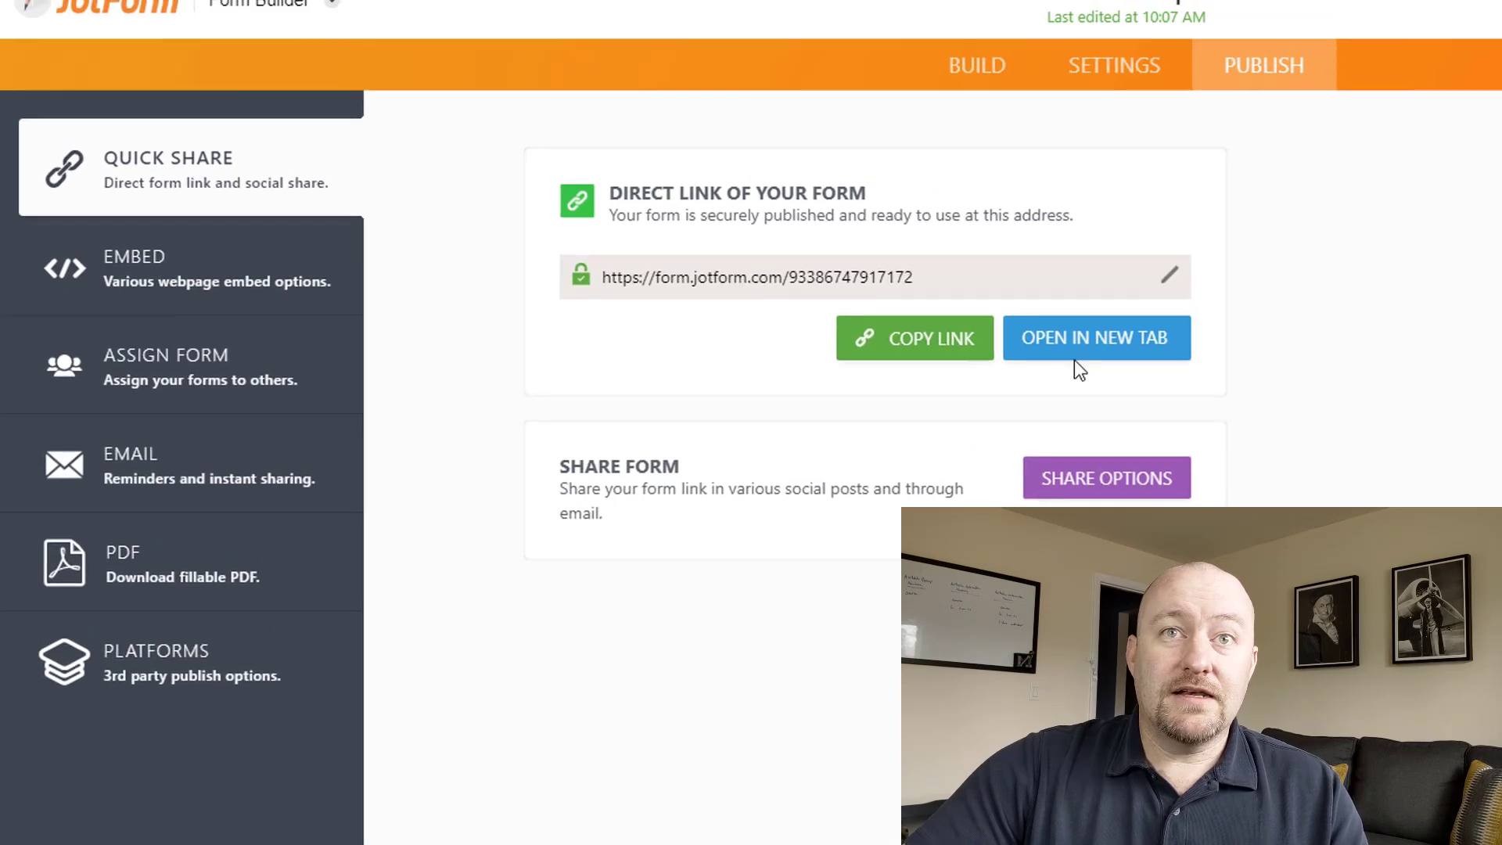
# Open the published JotForm order form in a new tab, choose 3 SKUs, and set Item #1 to Table with quantity 30.
pyautogui.click(1048, 344)
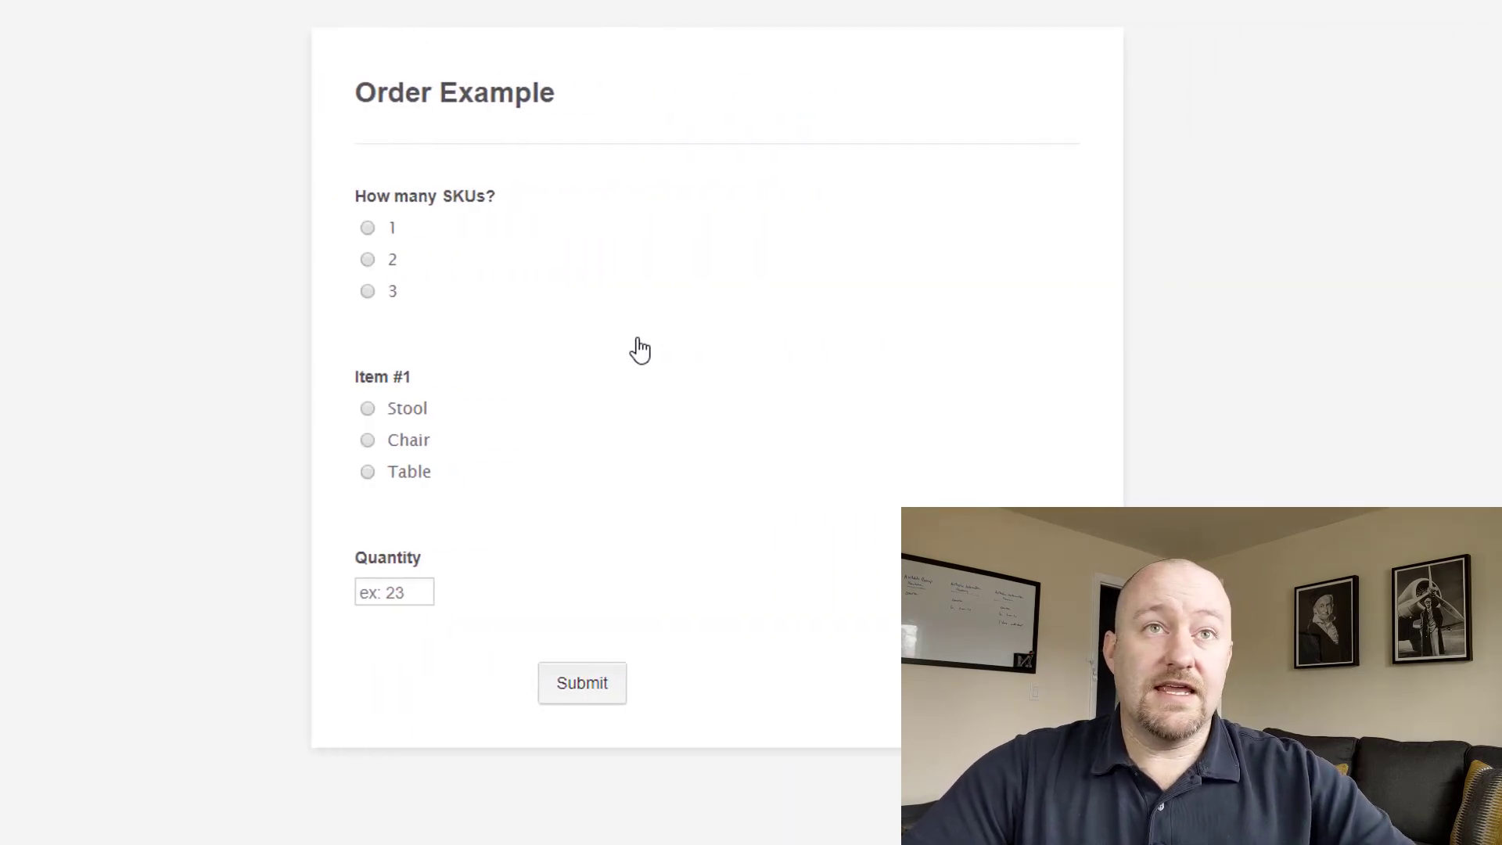
pyautogui.click(325, 291)
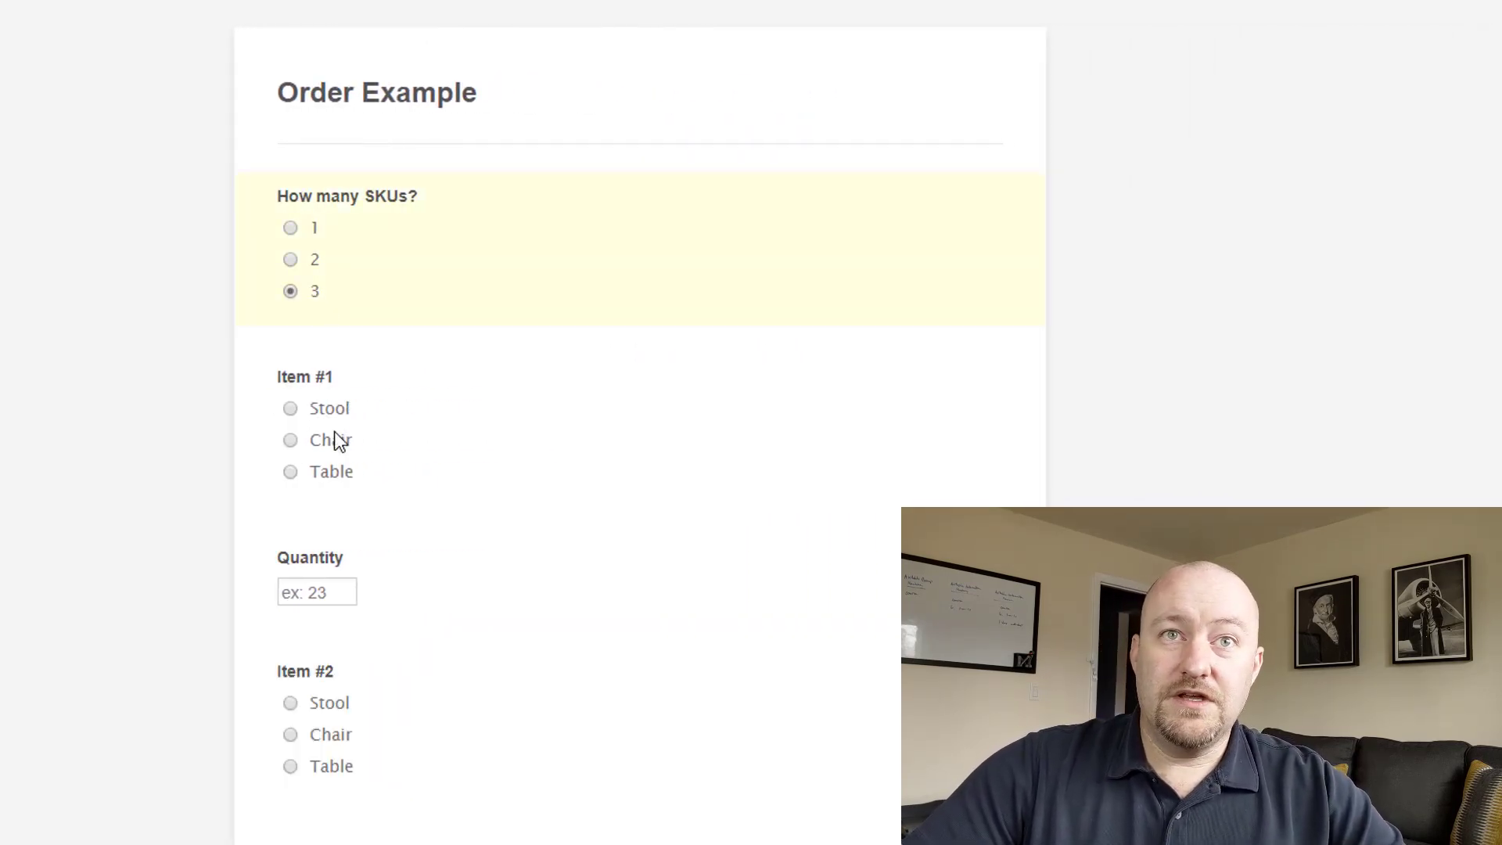
pyautogui.click(334, 585)
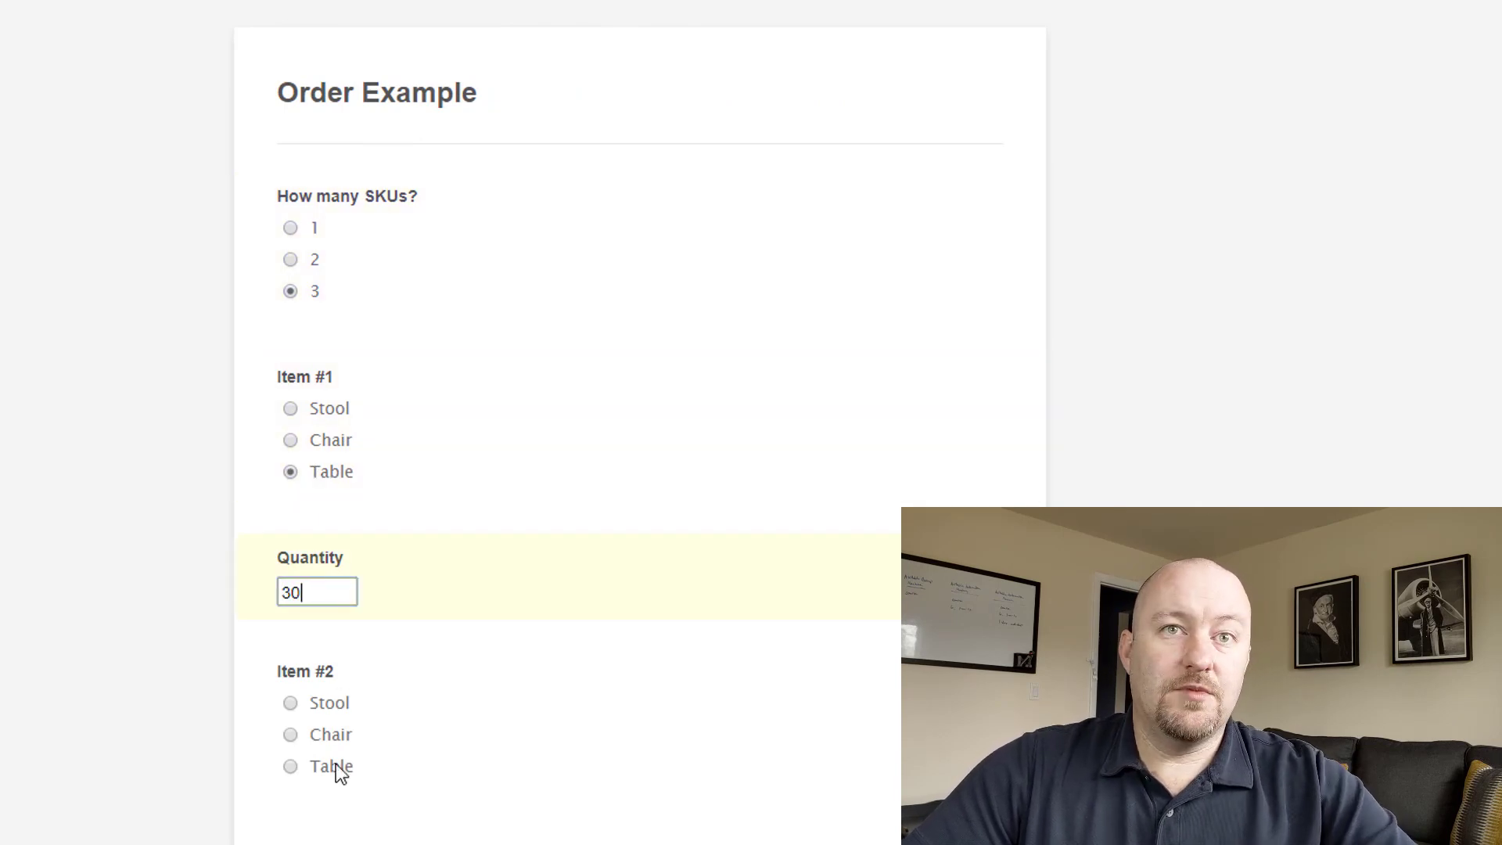
# Set Item #2 to Chair with a quantity of 20.
pyautogui.click(320, 739)
pyautogui.write('20')
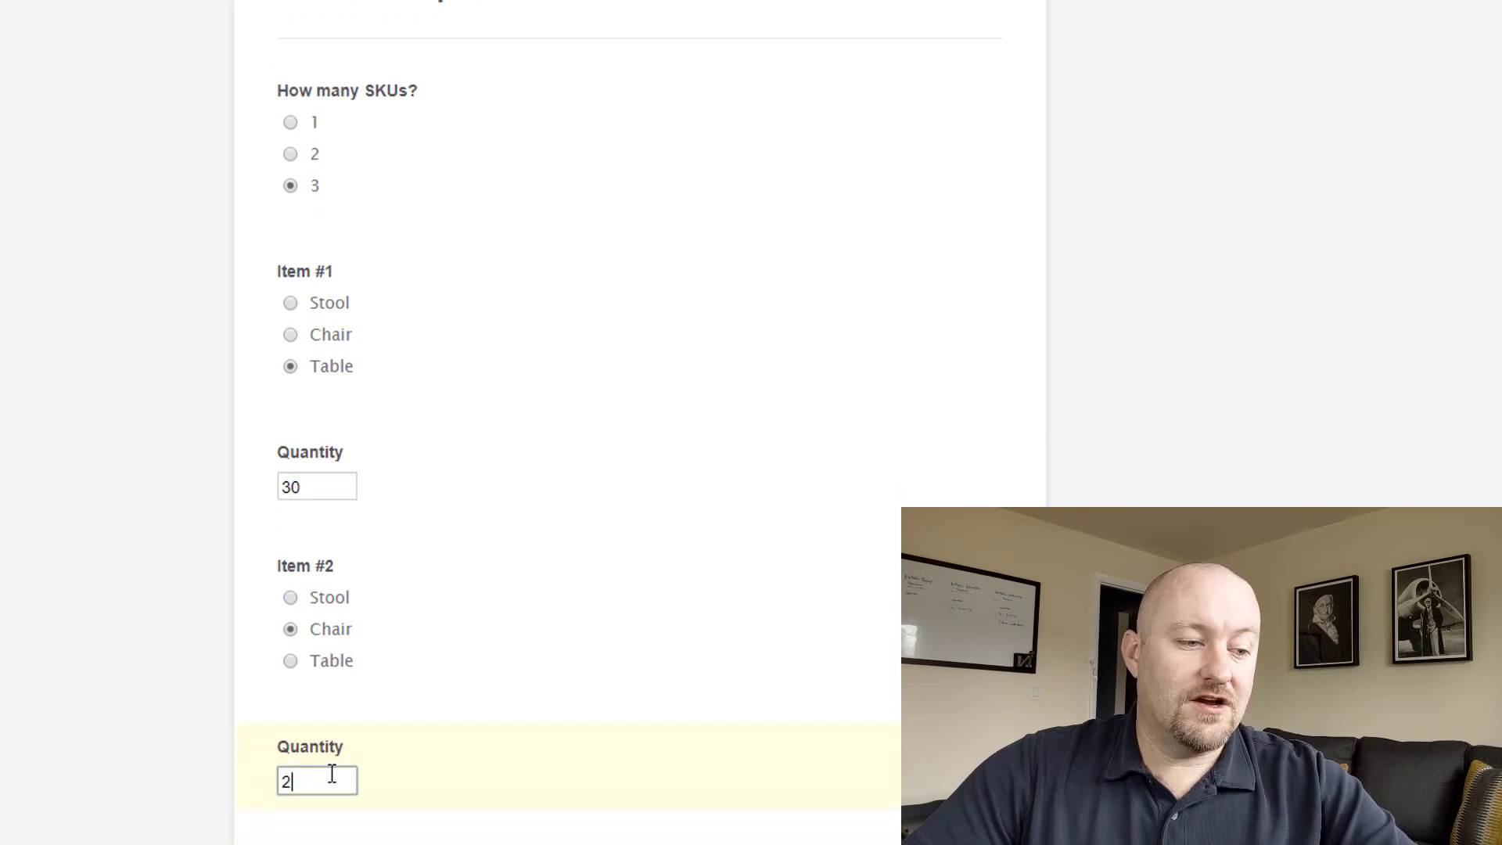
pyautogui.scroll(-2, 326, 763)
# Set Item #3 to Stool with a quantity of 10 and submit the order.
pyautogui.click(321, 757)
pyautogui.scroll(-1, 371, 686)
pyautogui.scroll(-2, 371, 686)
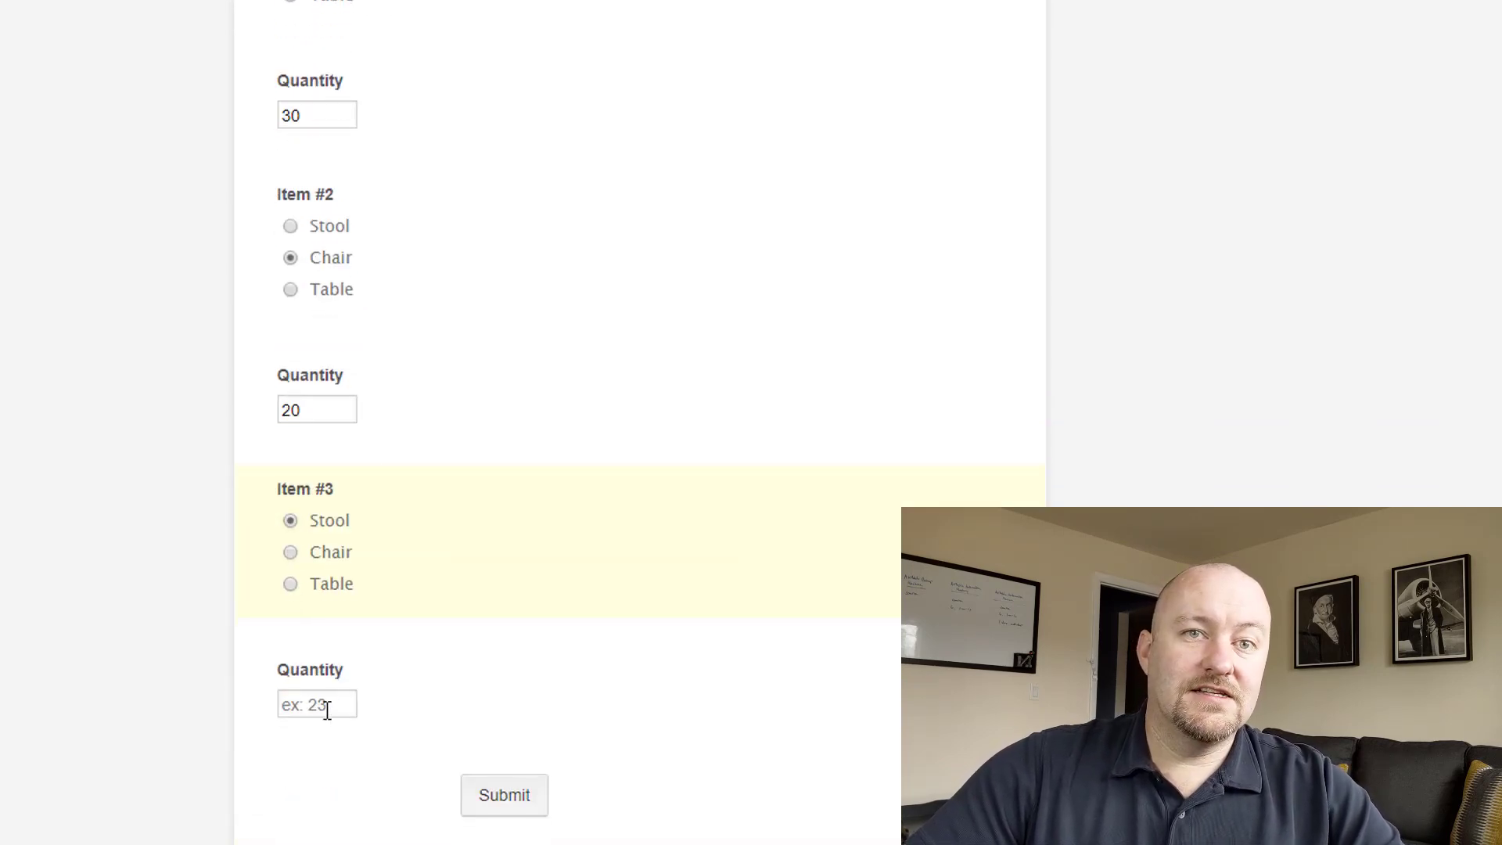
pyautogui.click(326, 710)
pyautogui.write('10')
pyautogui.scroll(-1, 444, 629)
pyautogui.click(496, 714)
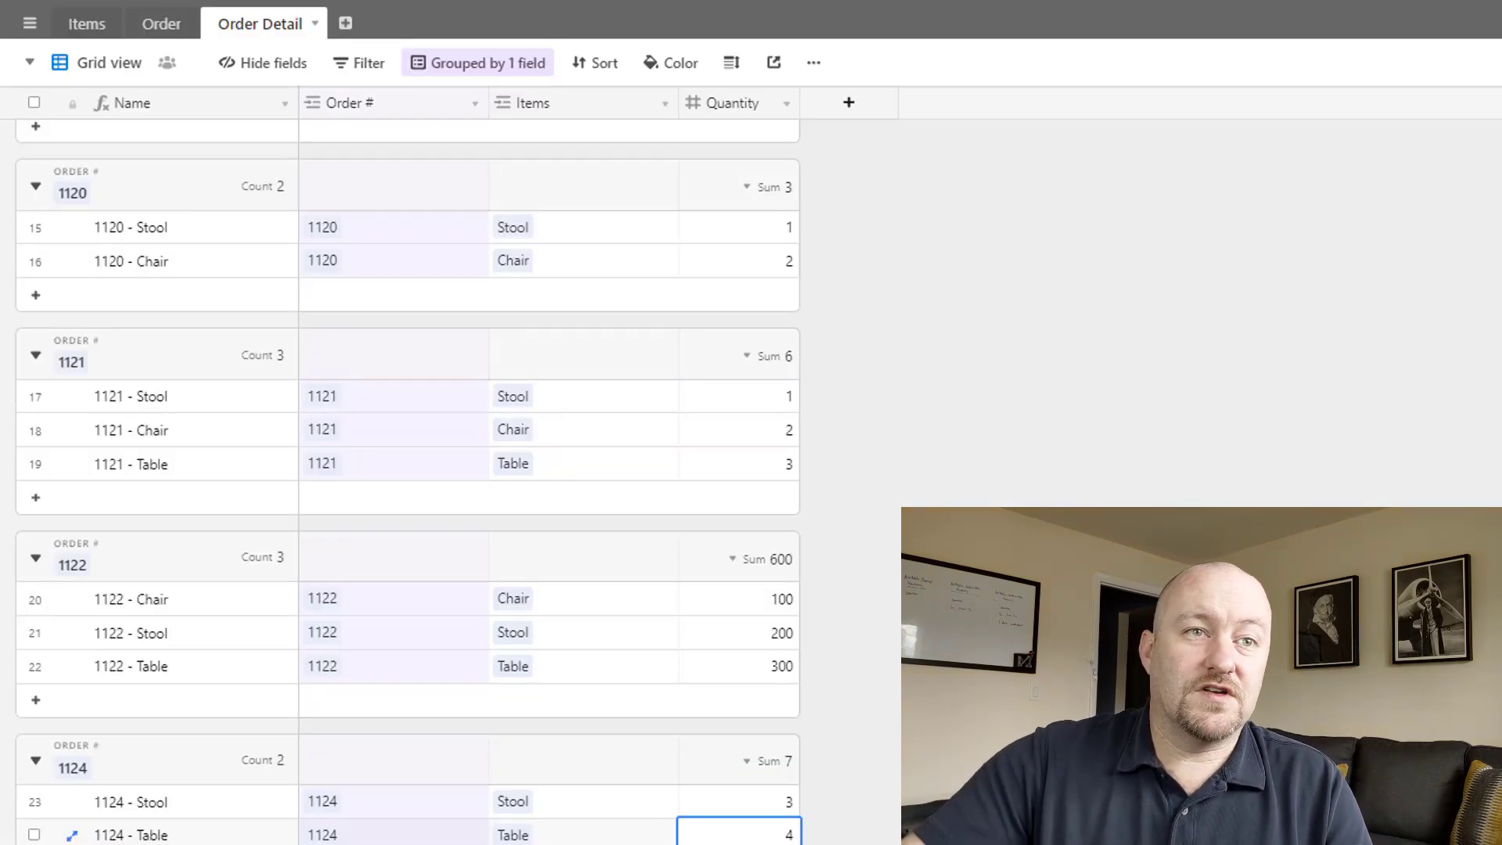
# Check the newly submitted three-SKU order in Airtable's Order table and look for its lines in Order Detail.
pyautogui.click(166, 29)
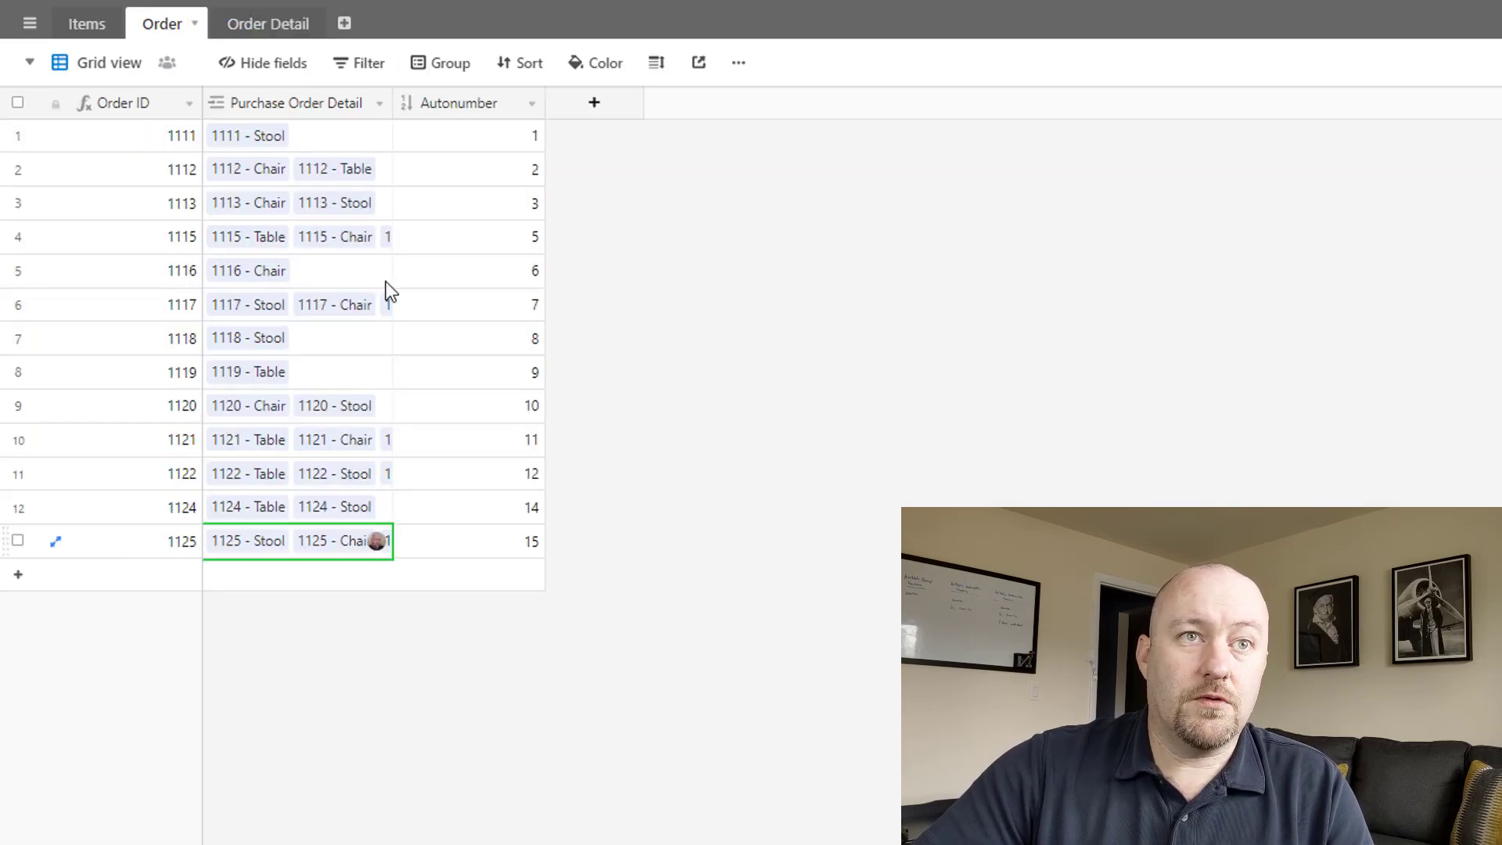
pyautogui.click(266, 25)
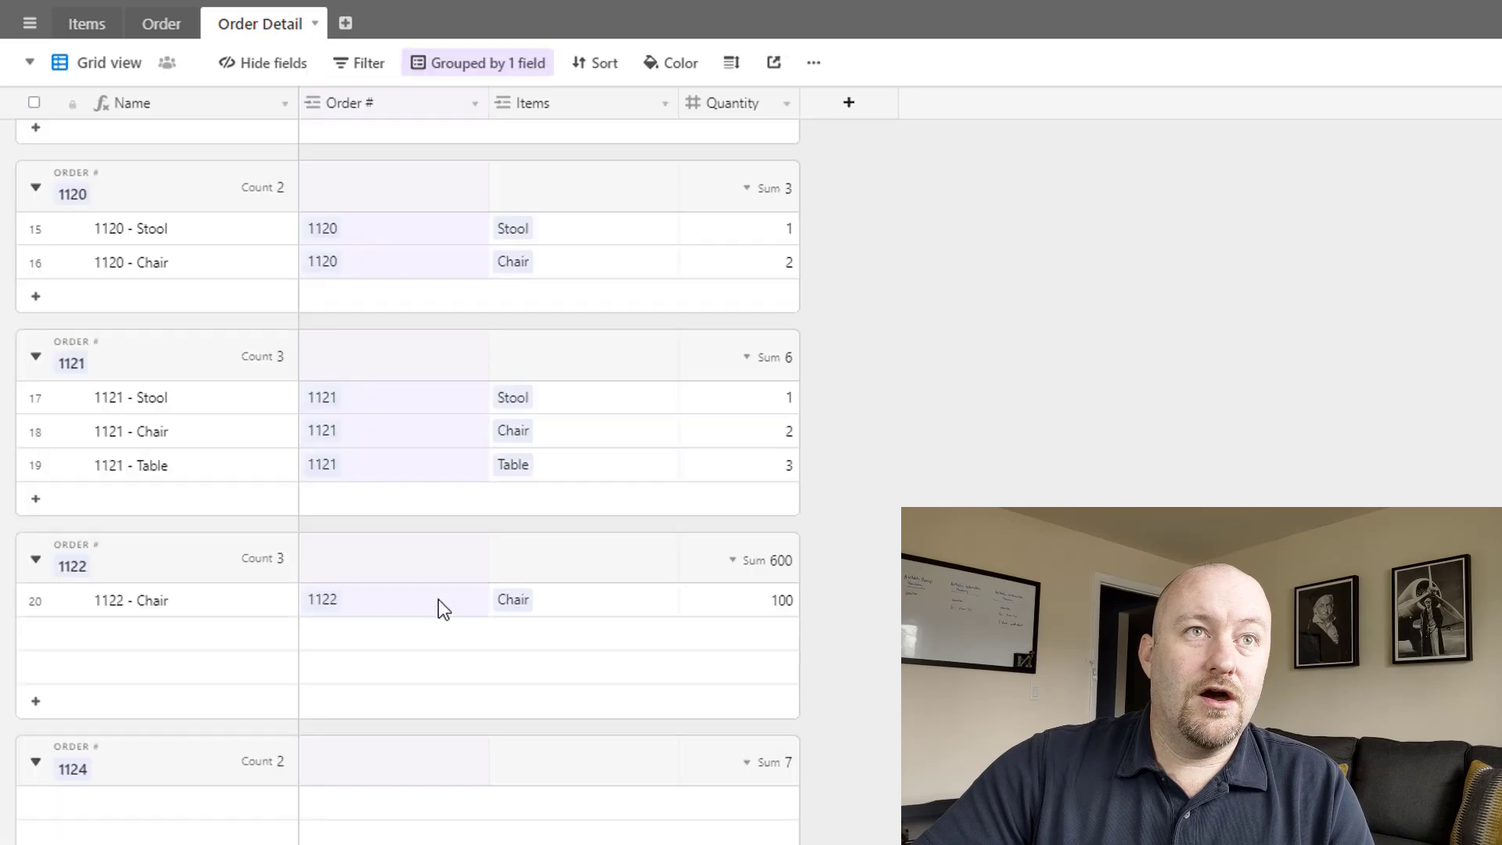
pyautogui.scroll(-3, 526, 792)
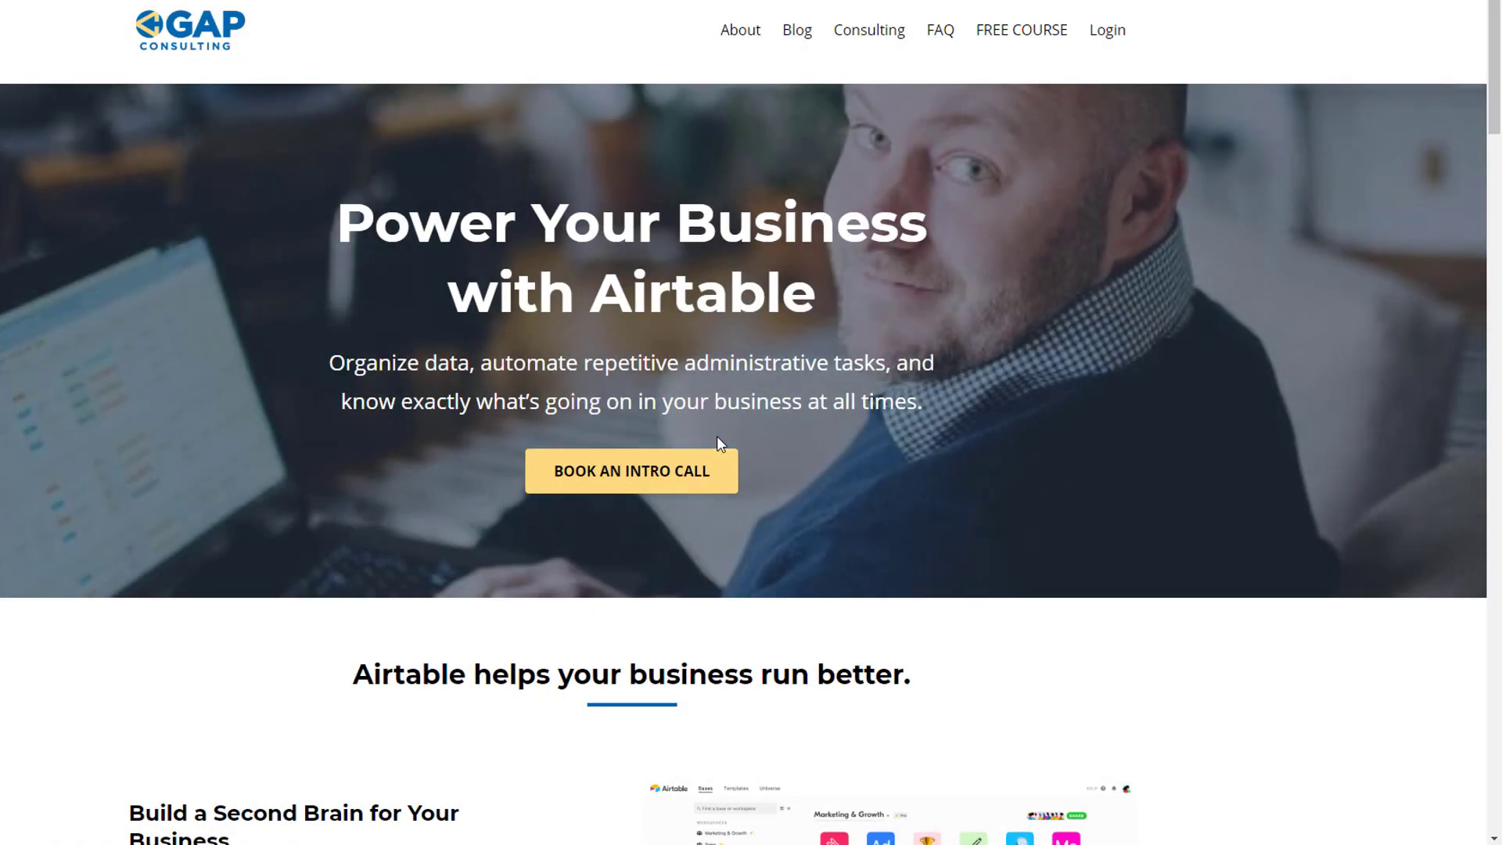
# View the GAP Consulting blog article on finding an Airtable record with a Zapier "Search Formula" and the free course sign-up page.
pyautogui.click(800, 31)
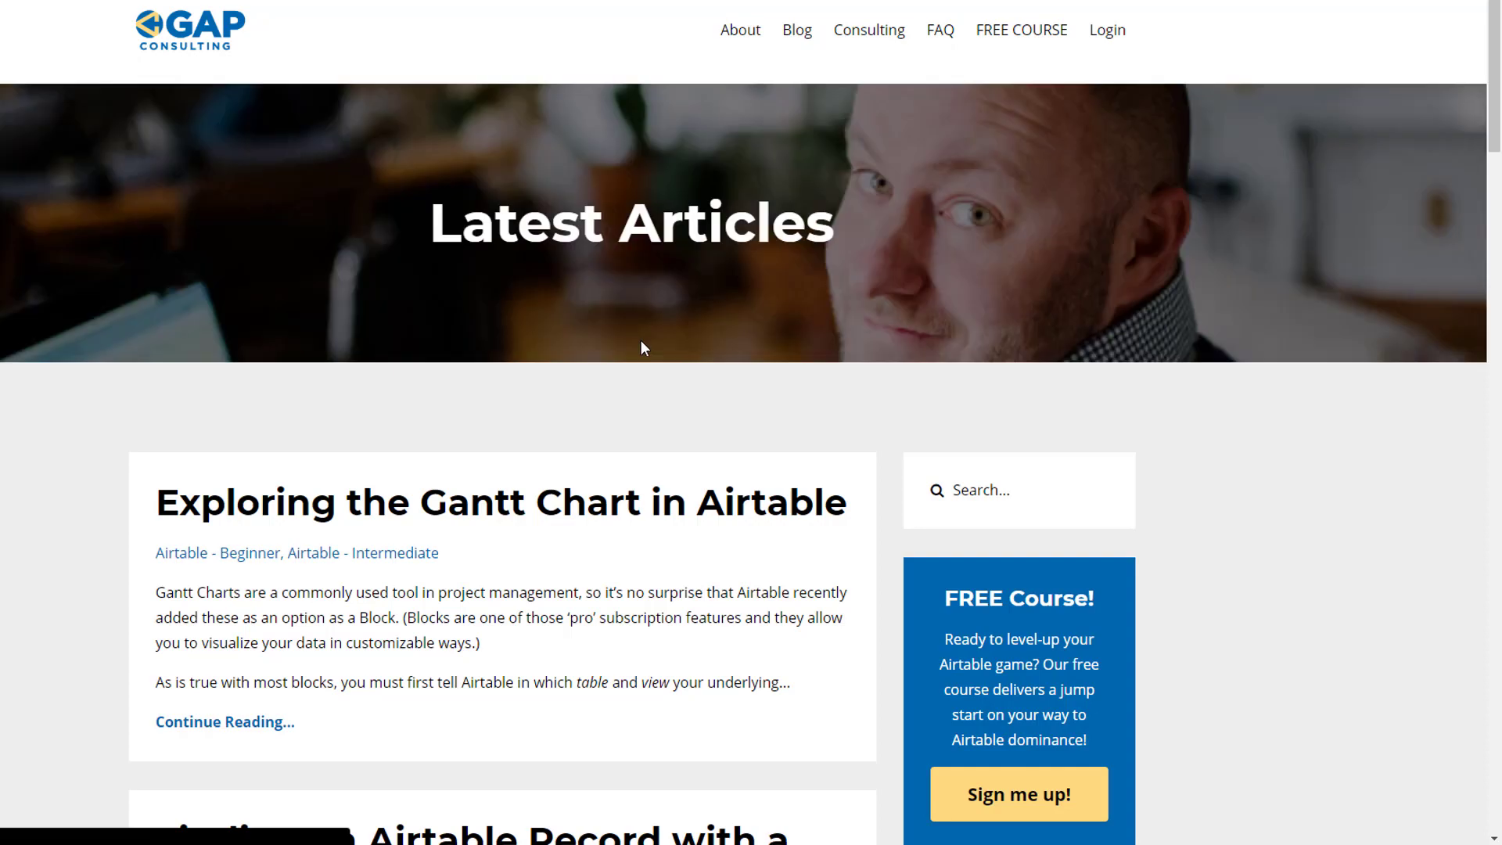
pyautogui.scroll(-6, 640, 343)
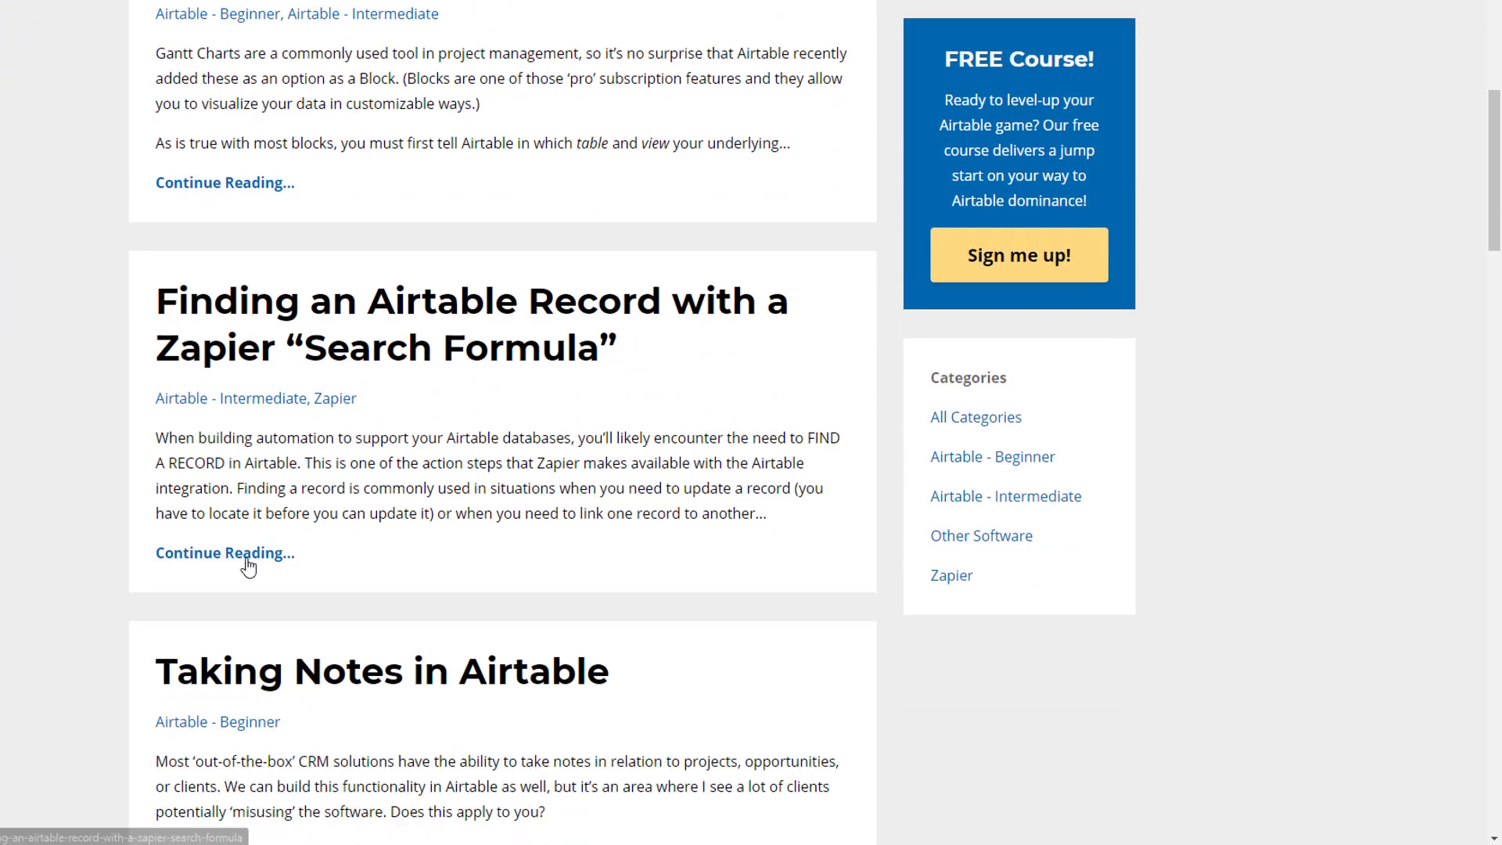
pyautogui.click(245, 562)
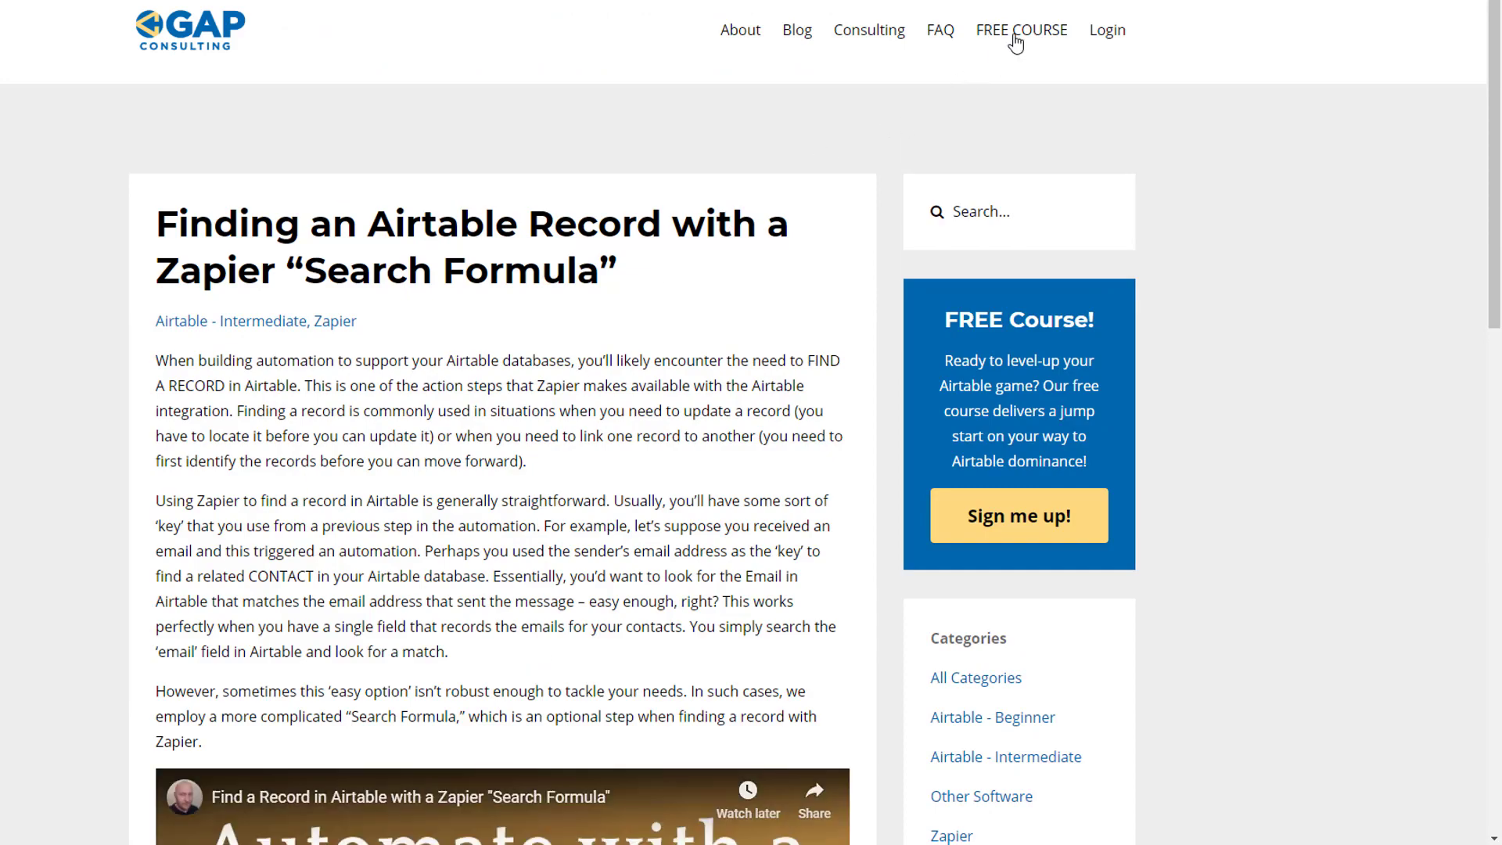
pyautogui.click(1023, 33)
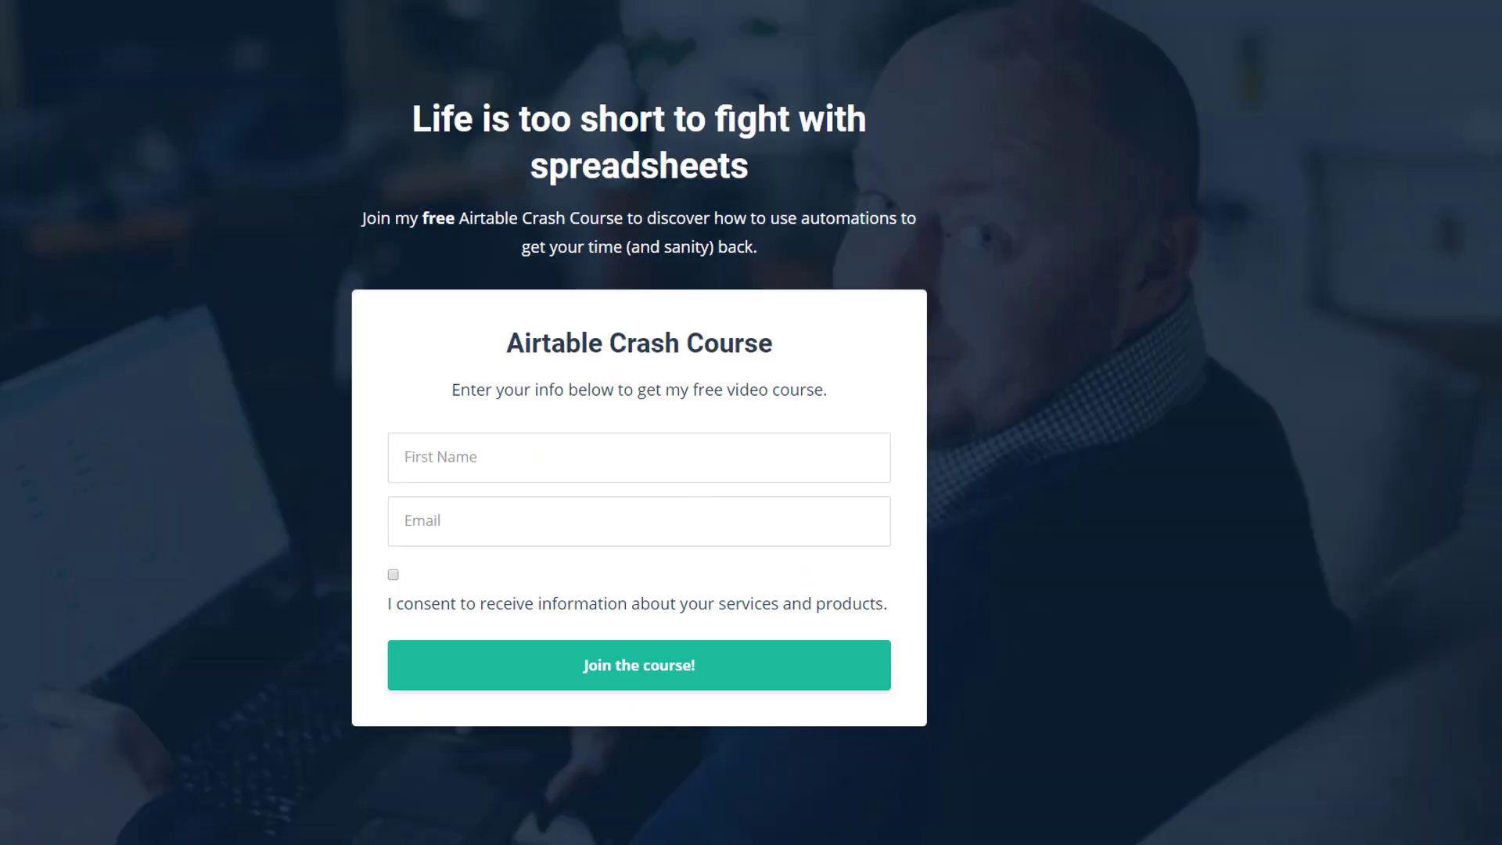
pyautogui.hotkey('alt', 'Left')
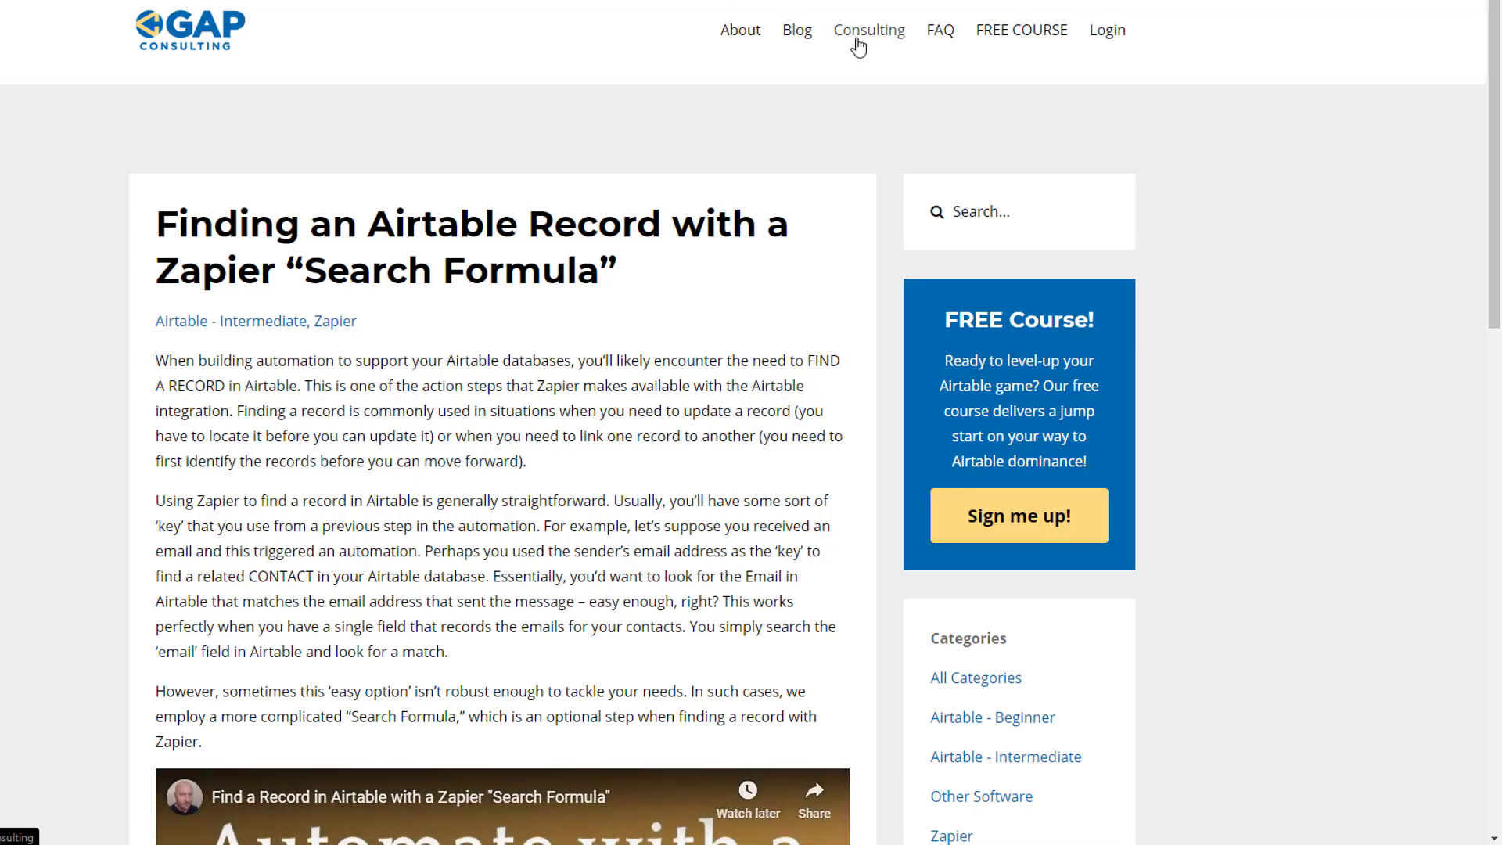
# Open the intro call booking from the Consulting page and select Thursday, December 5, 2019 for the Complimentary Airtable Consultation.
pyautogui.click(859, 33)
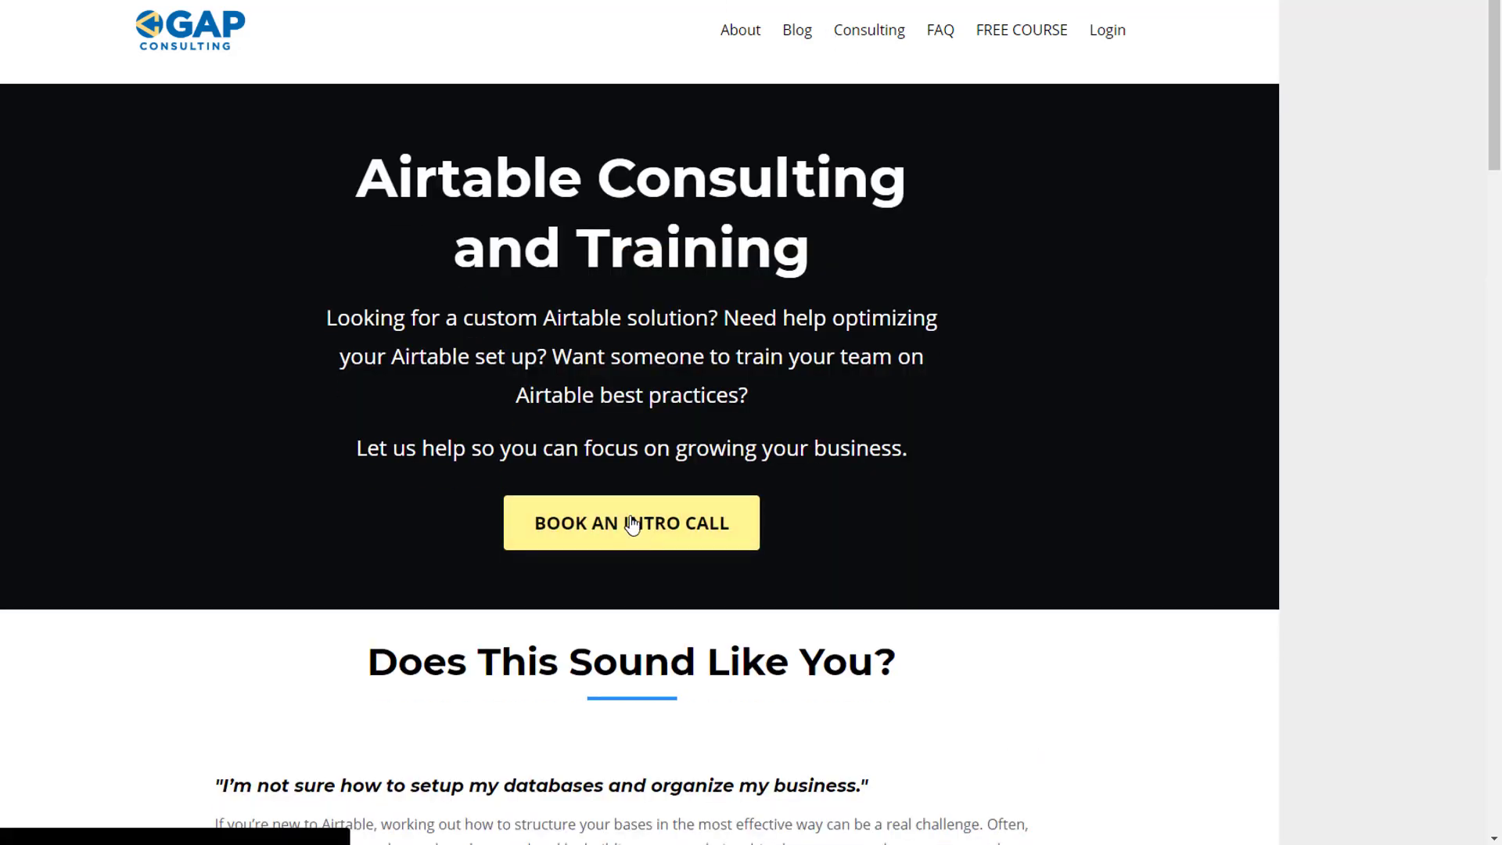
pyautogui.click(632, 524)
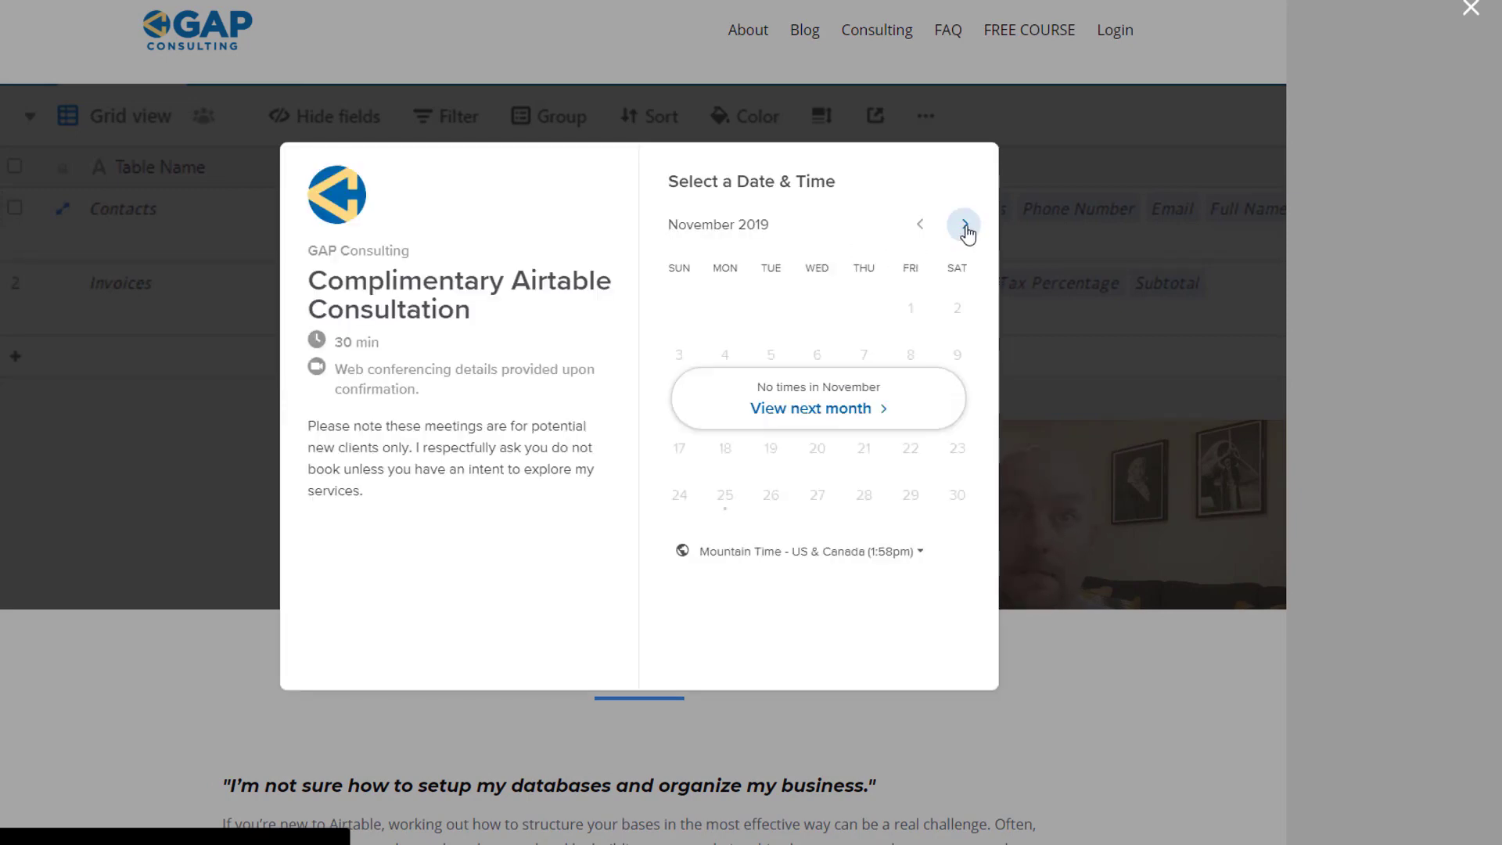
pyautogui.click(967, 227)
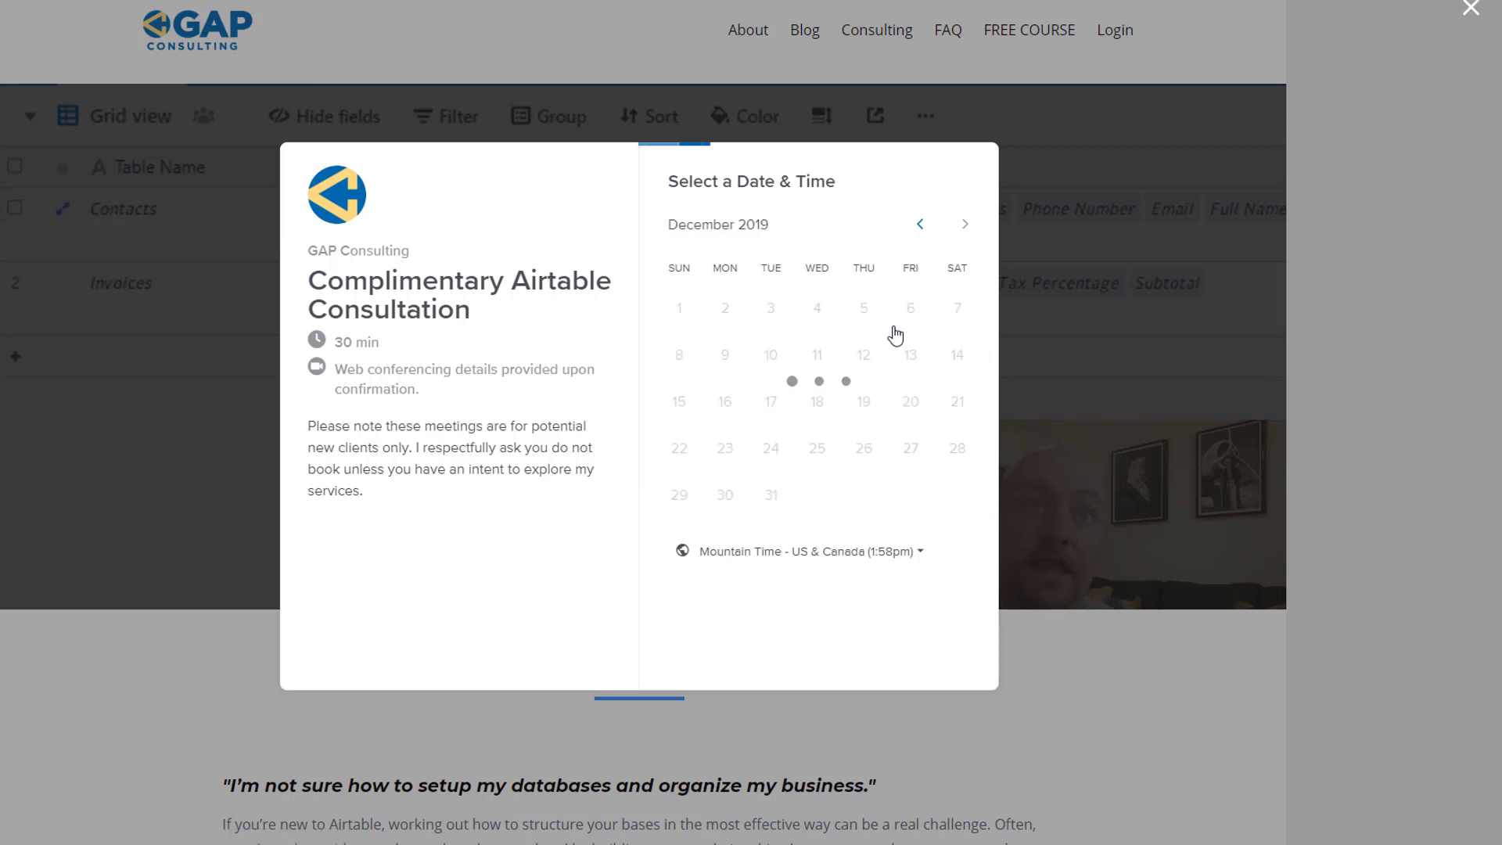
pyautogui.click(863, 309)
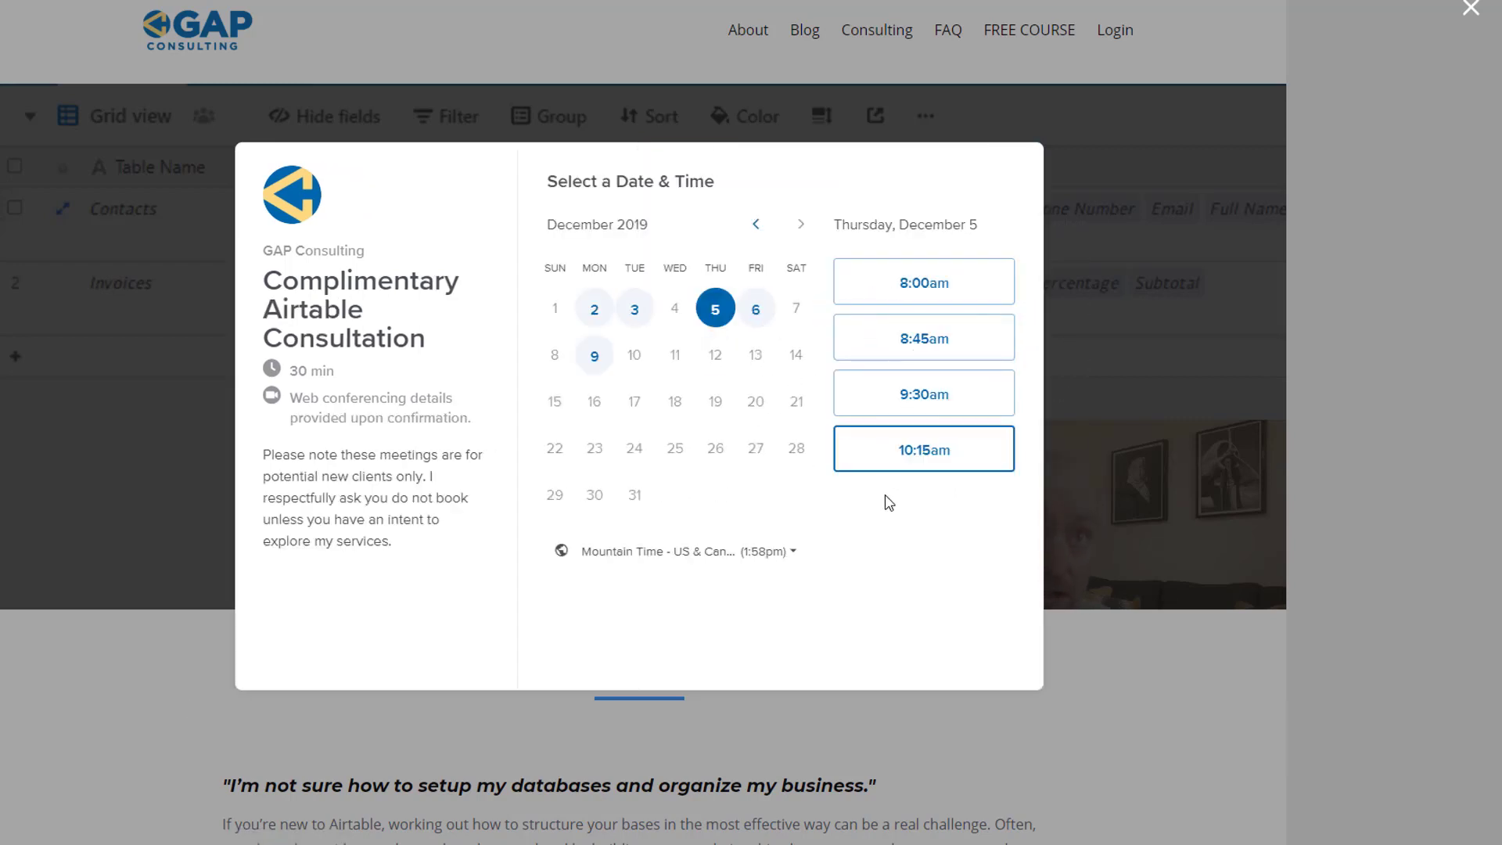